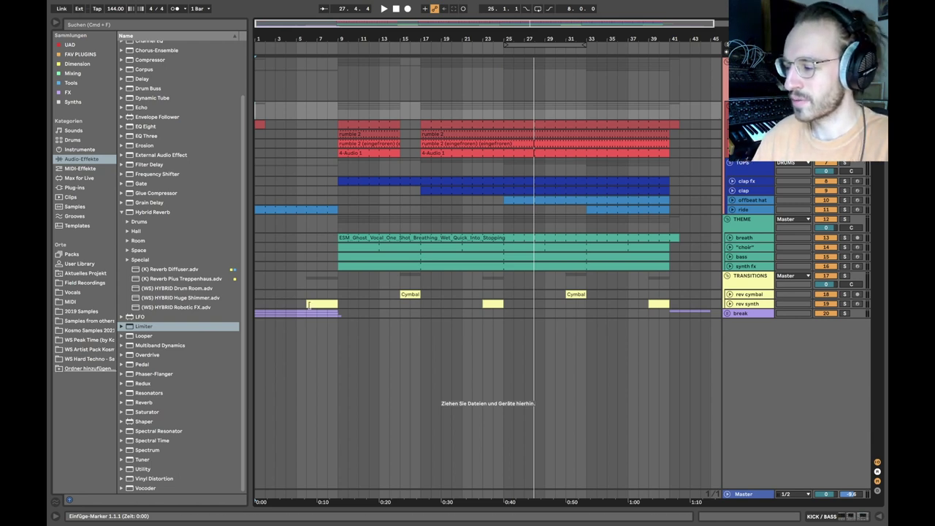
{"action": "left_click", "coordinate": [268, 315]}
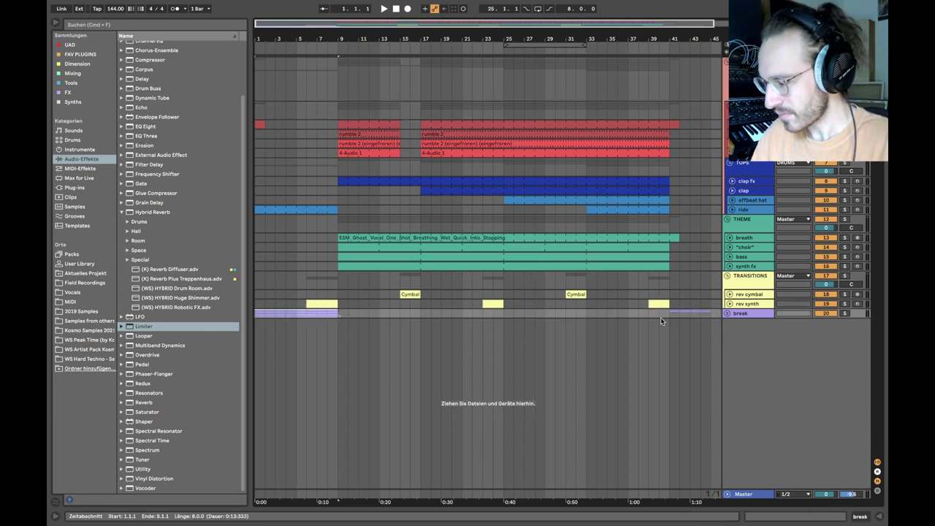
{"action": "left_click_drag", "start_coordinate": [673, 314], "coordinate": [581, 315]}
{"action": "left_click", "coordinate": [340, 311]}
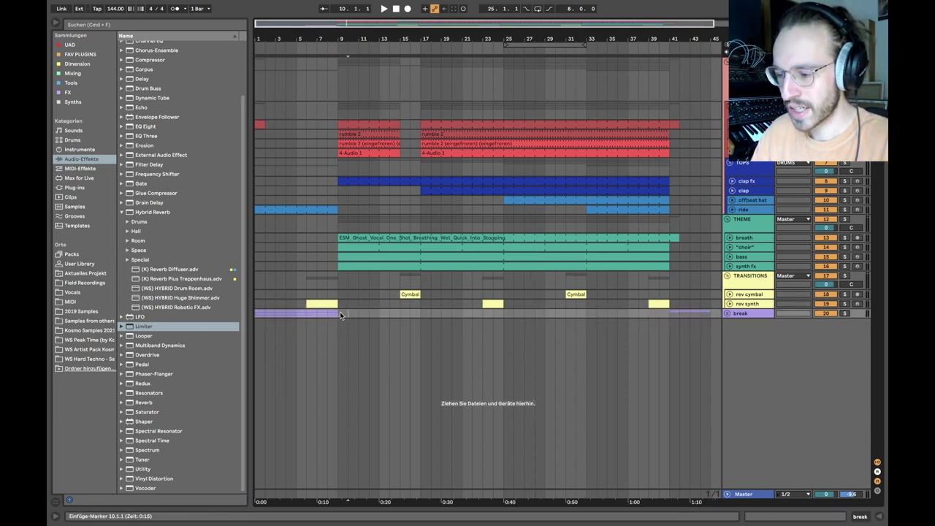
{"action": "left_click", "coordinate": [332, 265]}
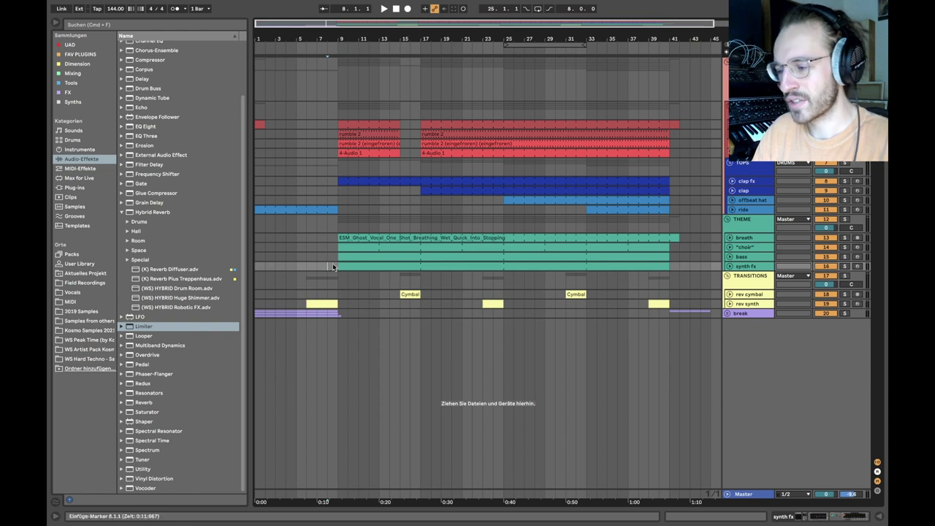
{"action": "left_click", "coordinate": [340, 225]}
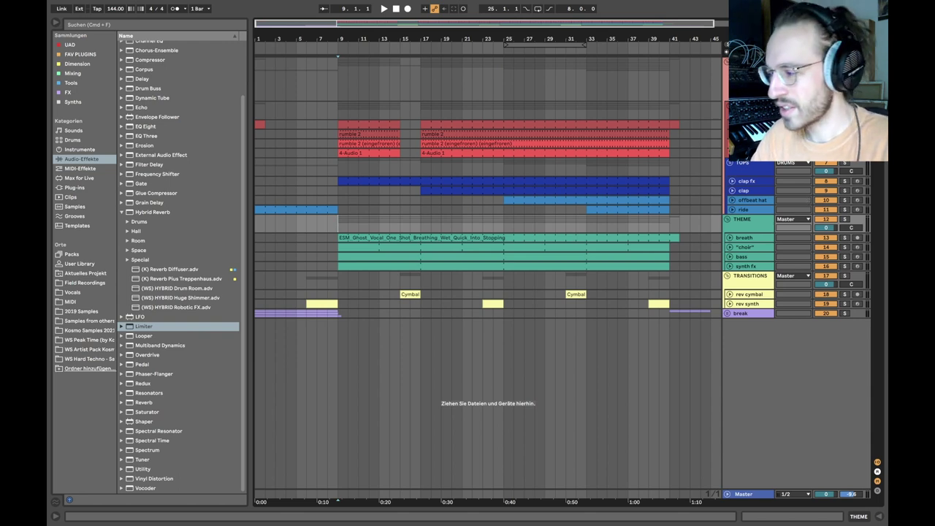
Unfold the kick track and review its device chain from the kick sampler through to the Audio Effect Rack
{"action": "left_click", "coordinate": [745, 124]}
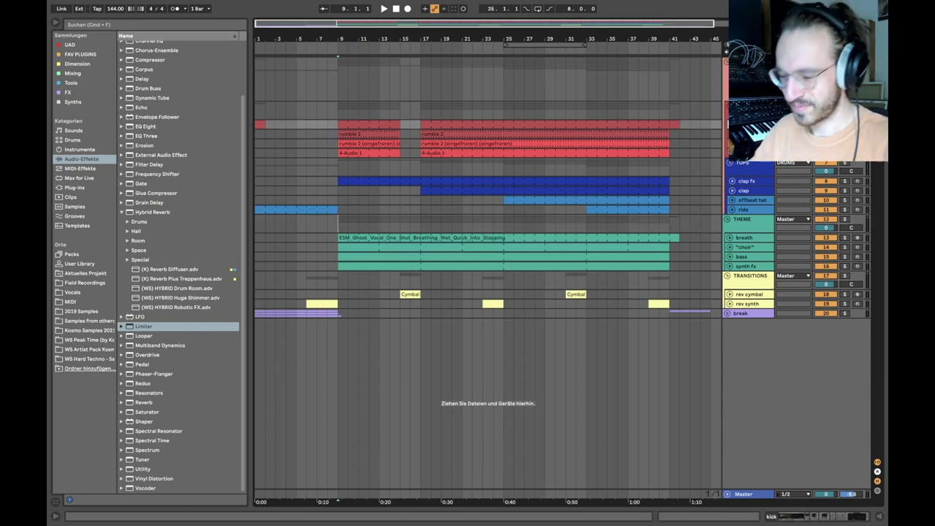
{"action": "key", "text": "u"}
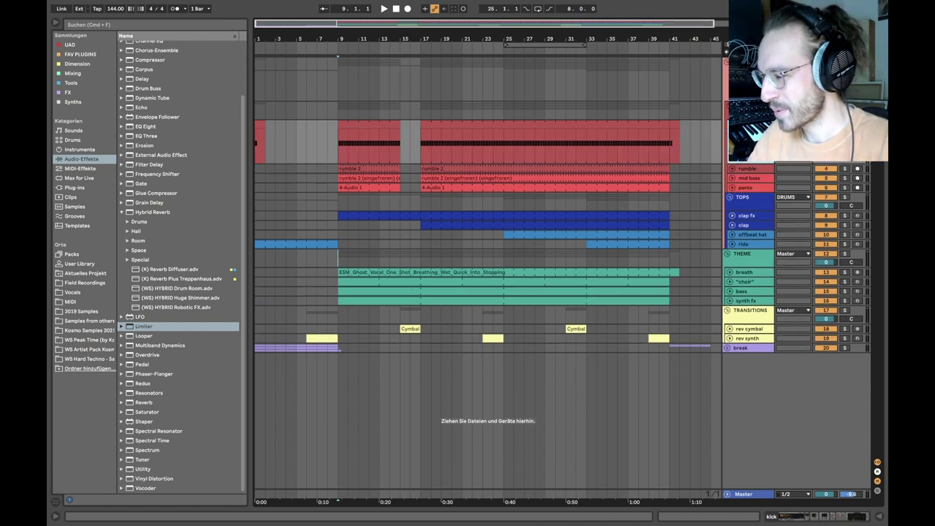
{"action": "key", "text": "shift+Tab"}
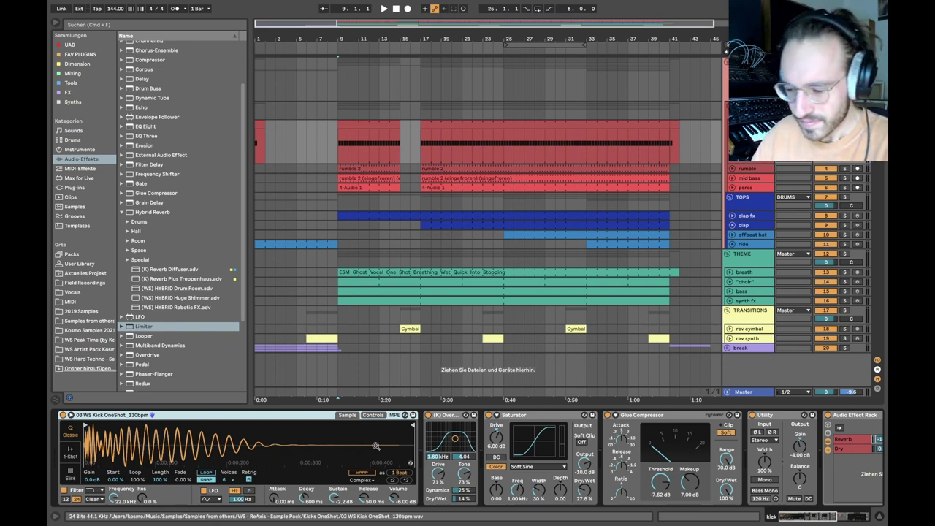
{"action": "scroll", "coordinate": [362, 447], "scroll_direction": "right", "scroll_amount": 8}
{"action": "scroll", "coordinate": [301, 466], "scroll_direction": "right", "scroll_amount": 5}
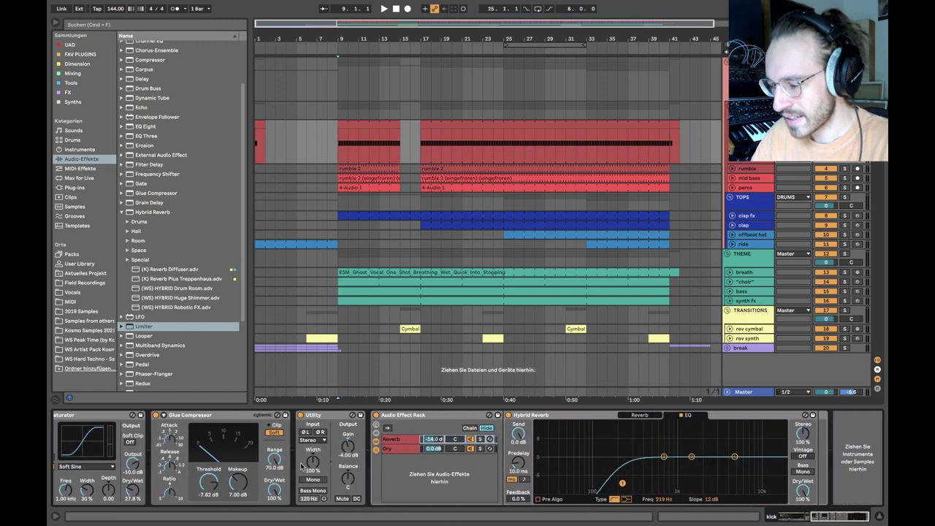
{"action": "left_click", "coordinate": [375, 447]}
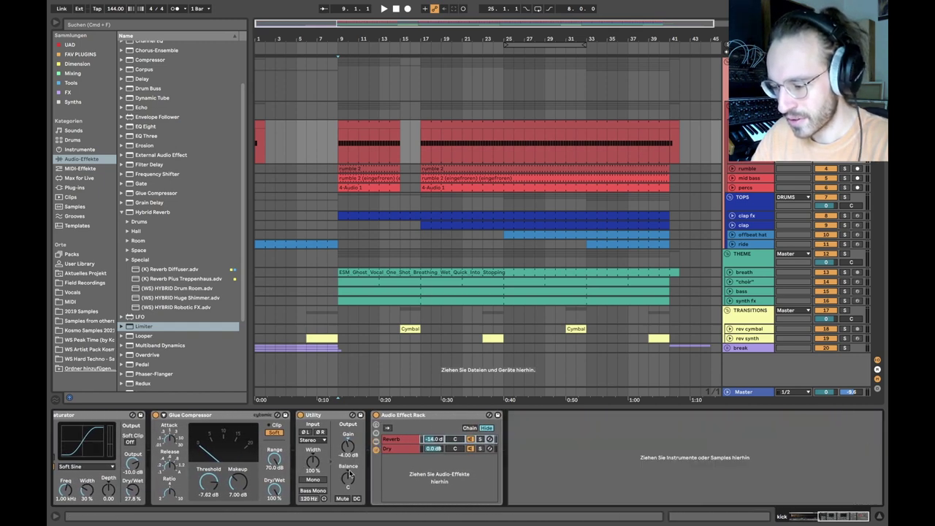
{"action": "scroll", "coordinate": [365, 467], "scroll_direction": "left", "scroll_amount": 12}
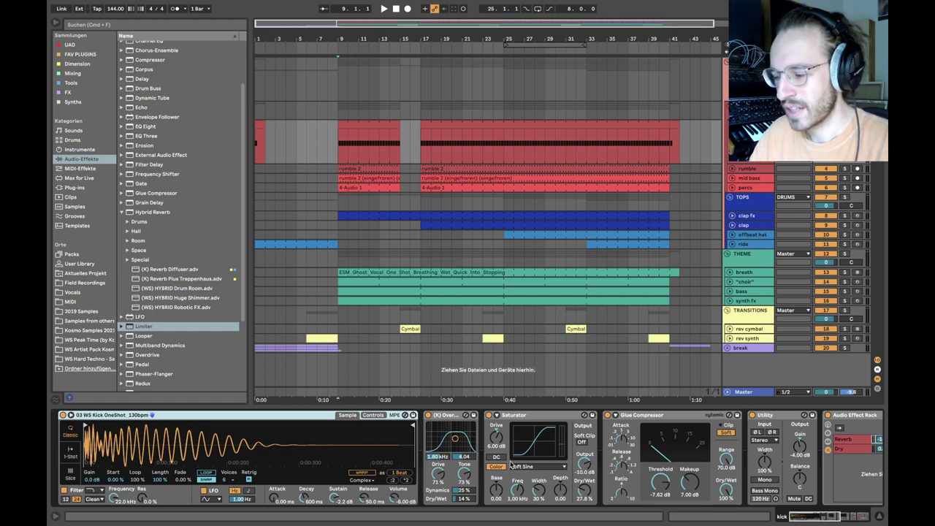
Bypass all effects on the kick track, from the Overdrive through the Audio Effect Rack
{"action": "left_click", "coordinate": [522, 424]}
{"action": "left_click", "coordinate": [360, 124]}
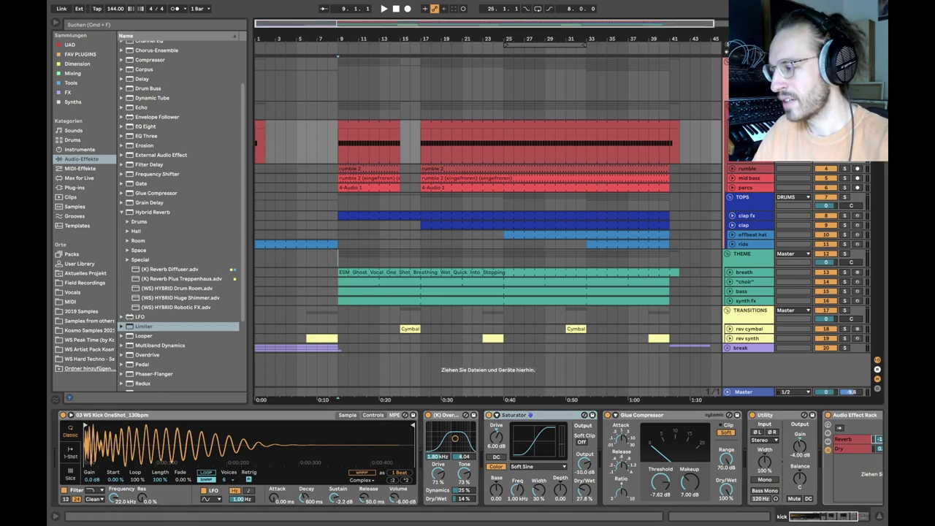
{"action": "left_click", "coordinate": [450, 415]}
{"action": "scroll", "coordinate": [678, 413], "scroll_direction": "right", "scroll_amount": 3}
{"action": "left_click", "coordinate": [702, 420]}
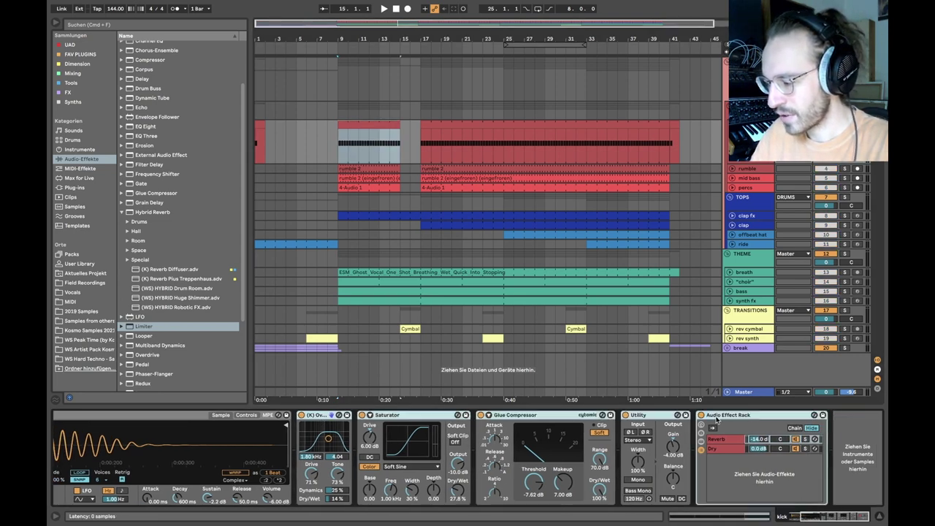
{"action": "scroll", "coordinate": [701, 438], "scroll_direction": "left", "scroll_amount": 3}
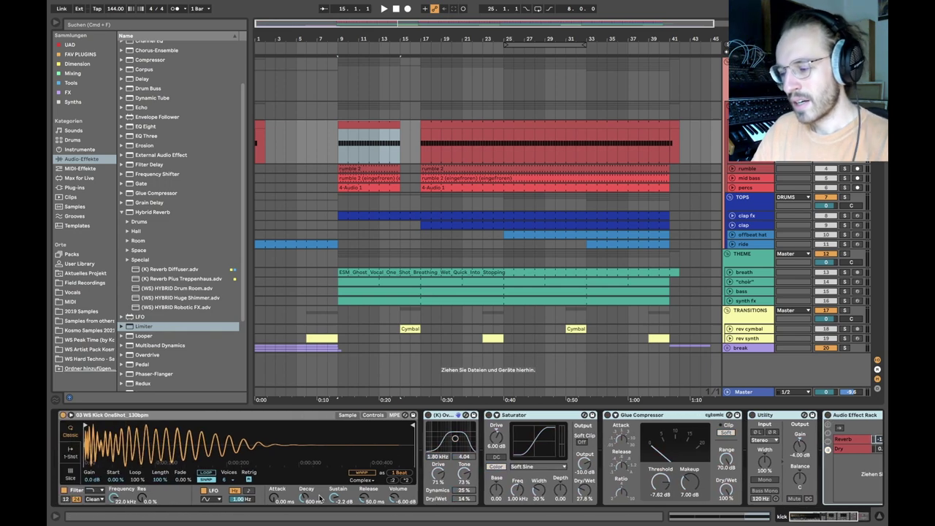
Play the kick without its effects from bar 17
{"action": "left_click", "coordinate": [367, 120]}
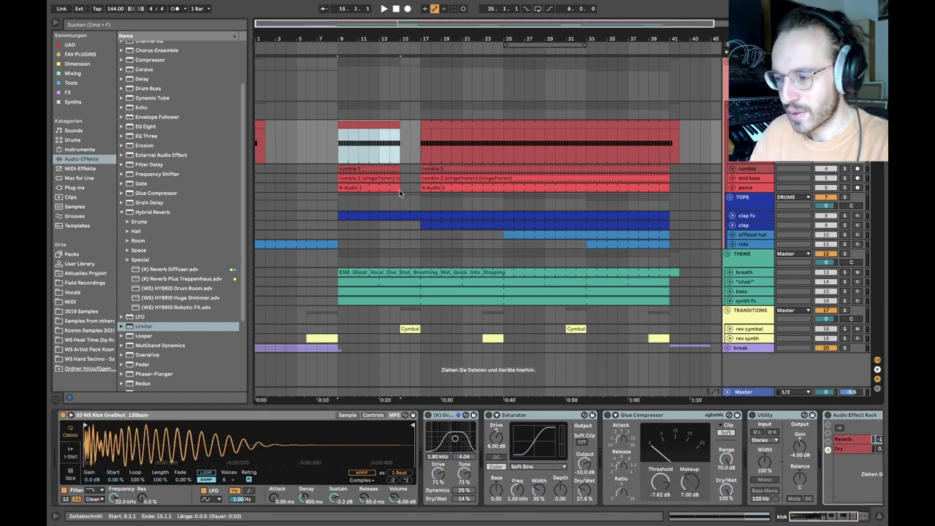
{"action": "left_click", "coordinate": [426, 152]}
{"action": "key", "text": "space"}
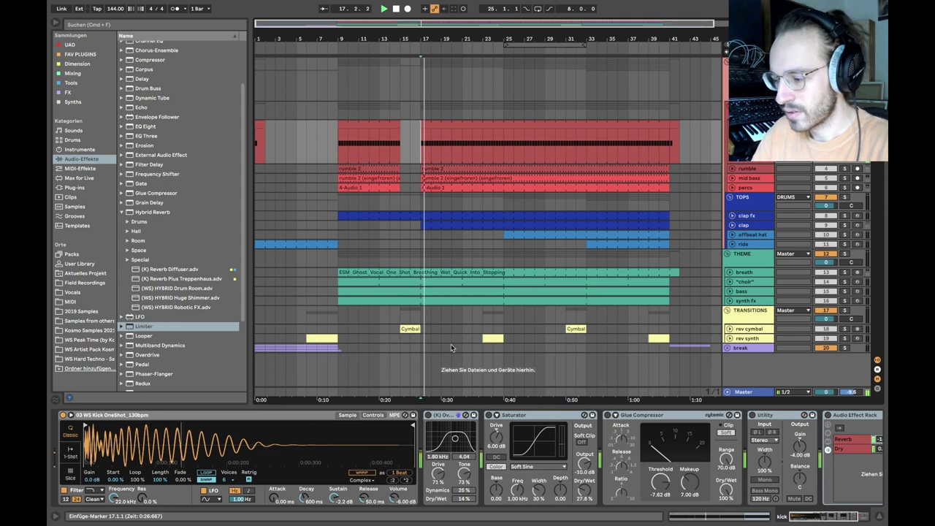
Reactivate the kick's Overdrive and Saturator one after the other, playing from bar 17 to compare the sound
{"action": "left_click", "coordinate": [450, 424]}
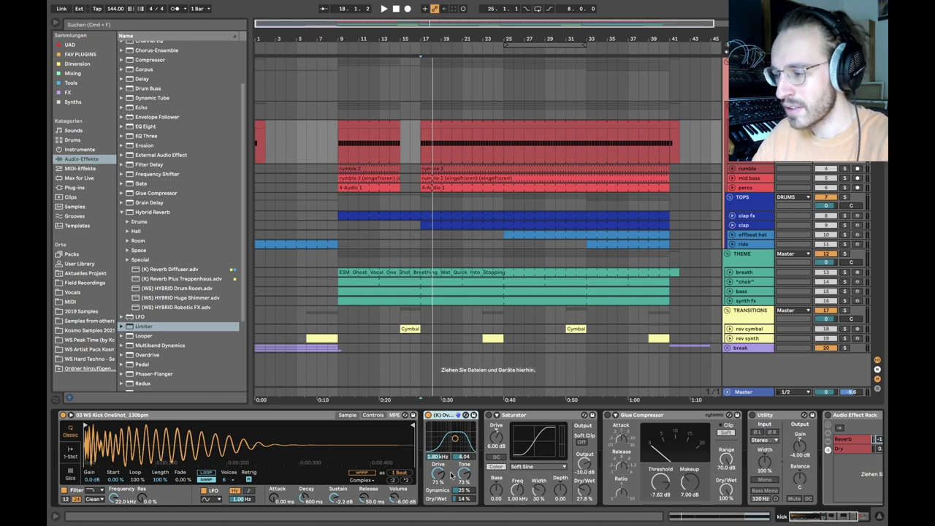
{"action": "key", "text": "space"}
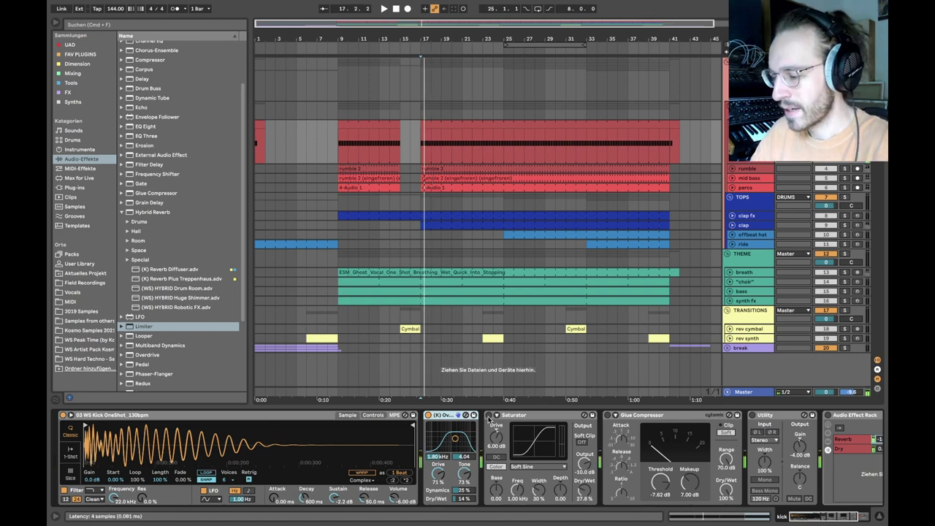
{"action": "left_click", "coordinate": [489, 415]}
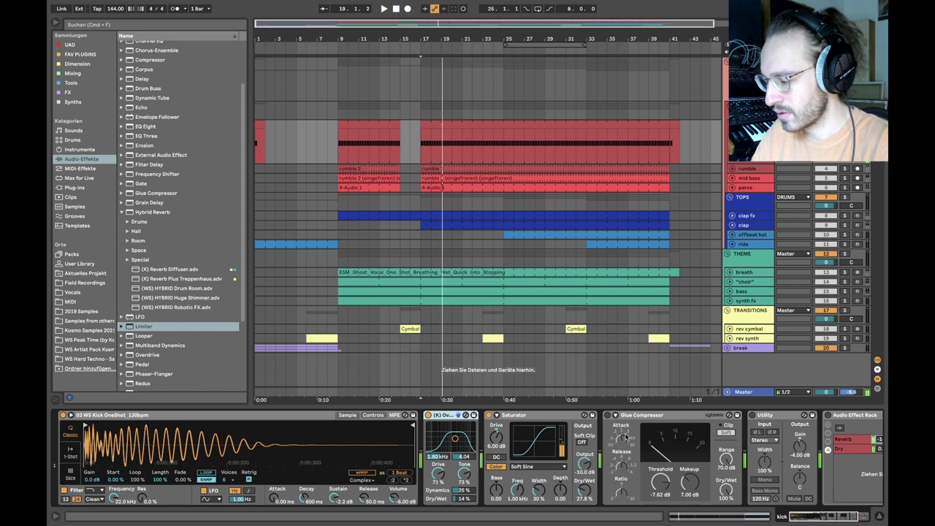
Reactivate the kick's Glue Compressor and play the kick through it from bar 17
{"action": "scroll", "coordinate": [625, 437], "scroll_direction": "right", "scroll_amount": 3}
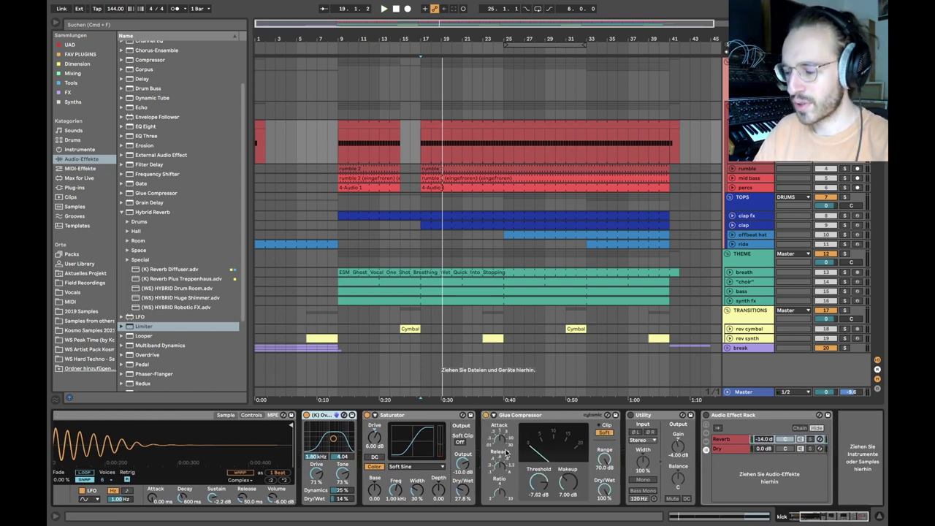
{"action": "scroll", "coordinate": [506, 453], "scroll_direction": "right", "scroll_amount": 1}
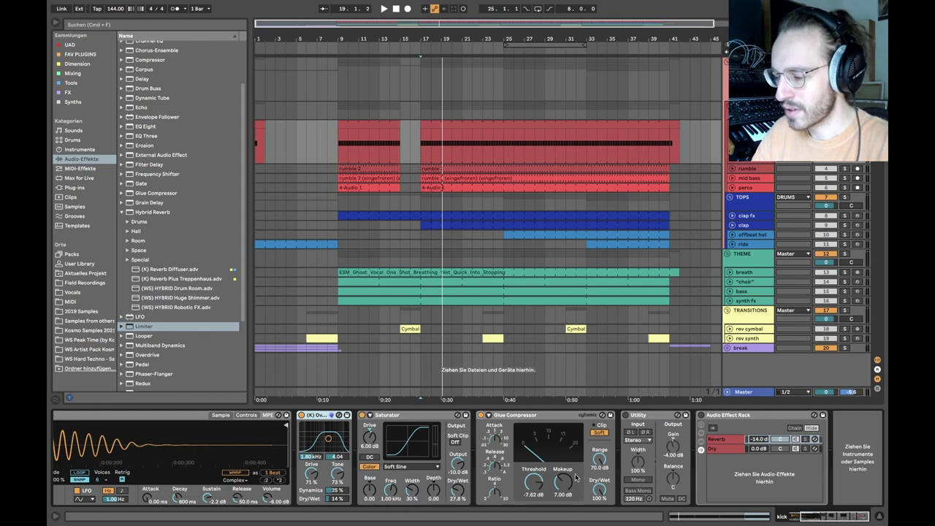
{"action": "key", "text": "space"}
{"action": "key", "text": "space"}
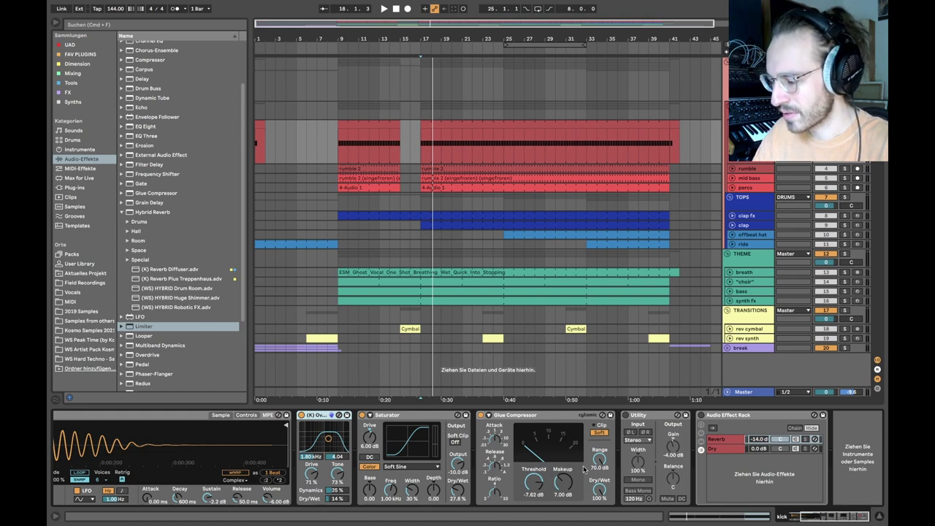
Reactivate the kick's Utility and Audio Effect Rack and show the devices of the rack's Reverb chain
{"action": "left_click", "coordinate": [700, 415]}
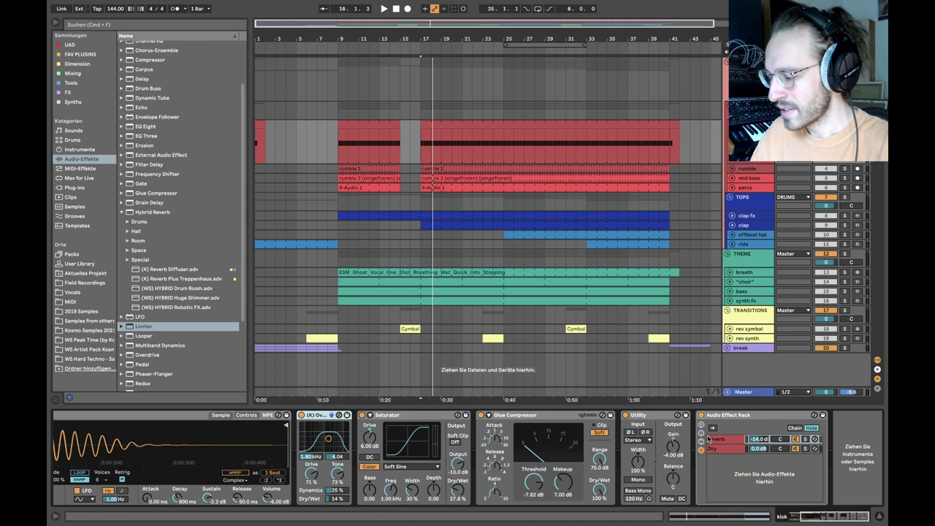
{"action": "left_click", "coordinate": [718, 439]}
{"action": "scroll", "coordinate": [718, 439], "scroll_direction": "right", "scroll_amount": 4}
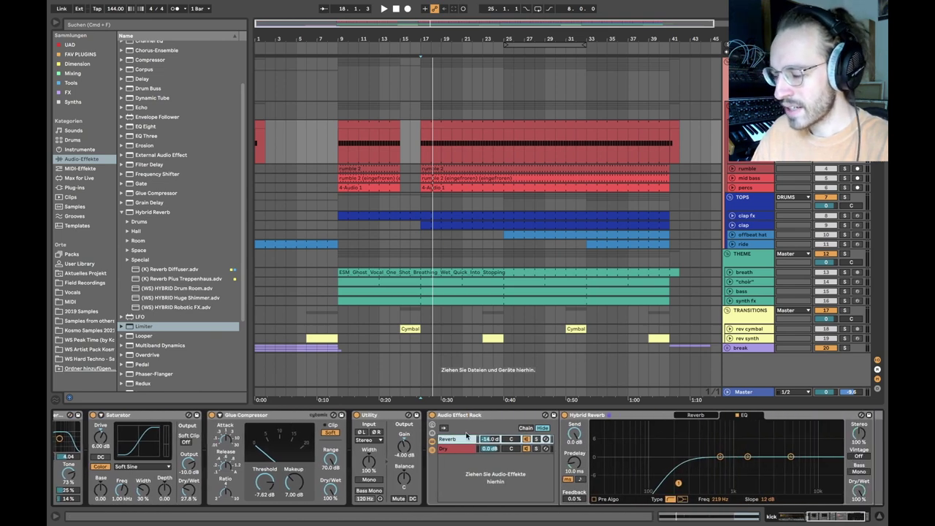
Examine the Hybrid Reverb's reverb settings and its low-cut EQ, and play the kick with the full chain
{"action": "left_click", "coordinate": [691, 417]}
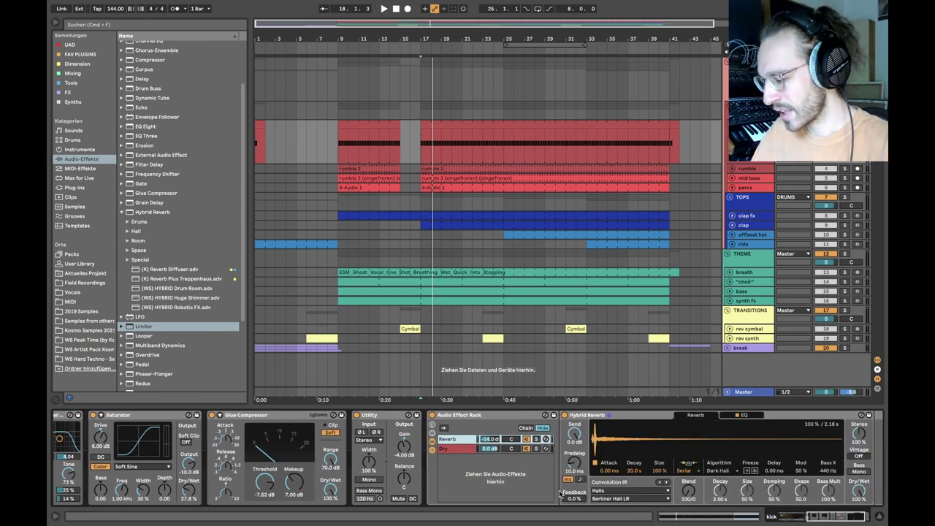
{"action": "scroll", "coordinate": [560, 494], "scroll_direction": "right", "scroll_amount": 2}
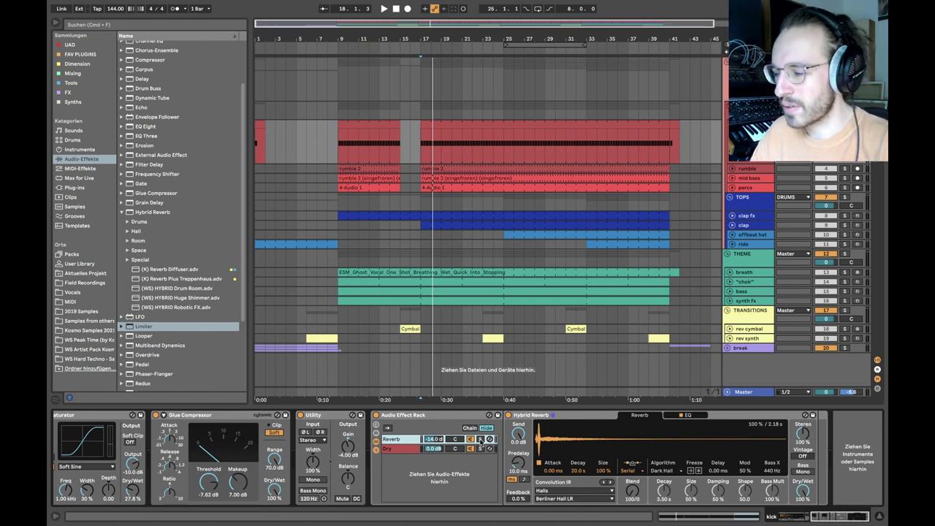
{"action": "left_click", "coordinate": [688, 415]}
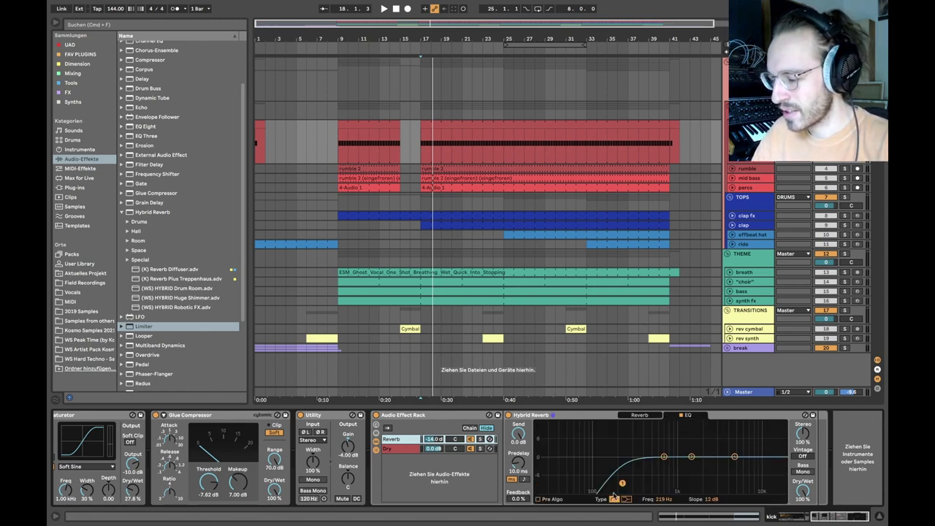
{"action": "left_click", "coordinate": [623, 485]}
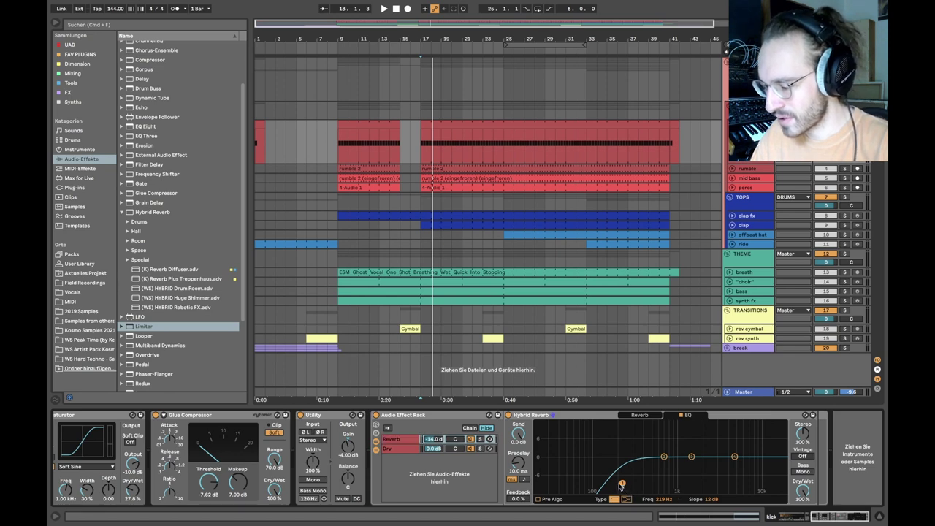
{"action": "left_click_drag", "start_coordinate": [712, 503], "coordinate": [712, 485]}
{"action": "left_click", "coordinate": [640, 414]}
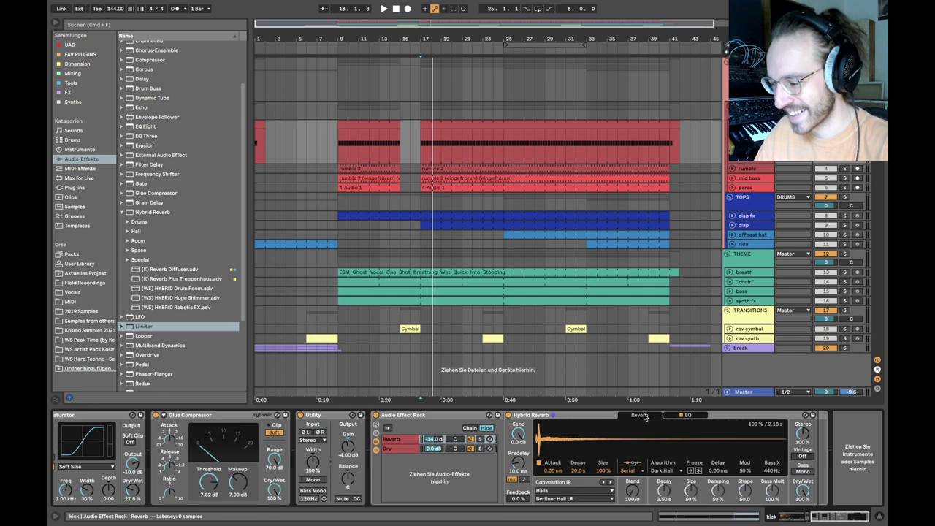
{"action": "key", "text": "space"}
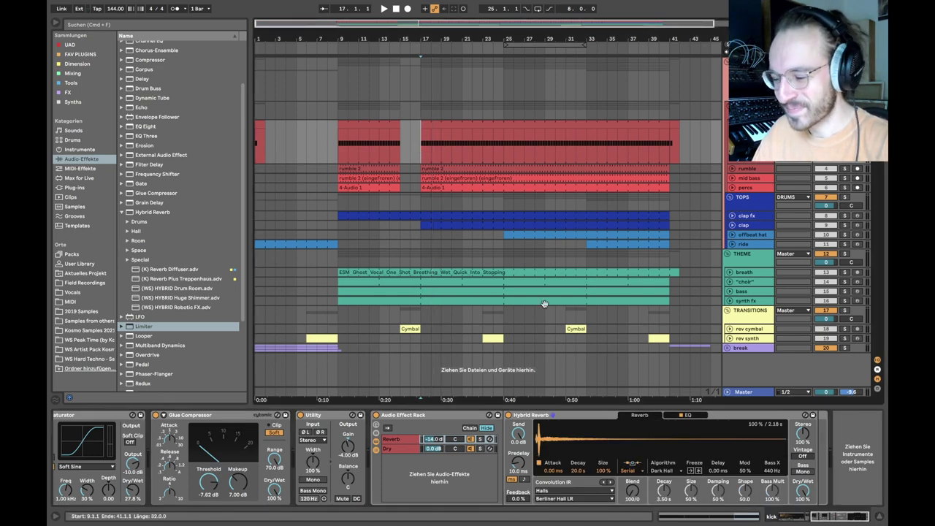
{"action": "key", "text": "space"}
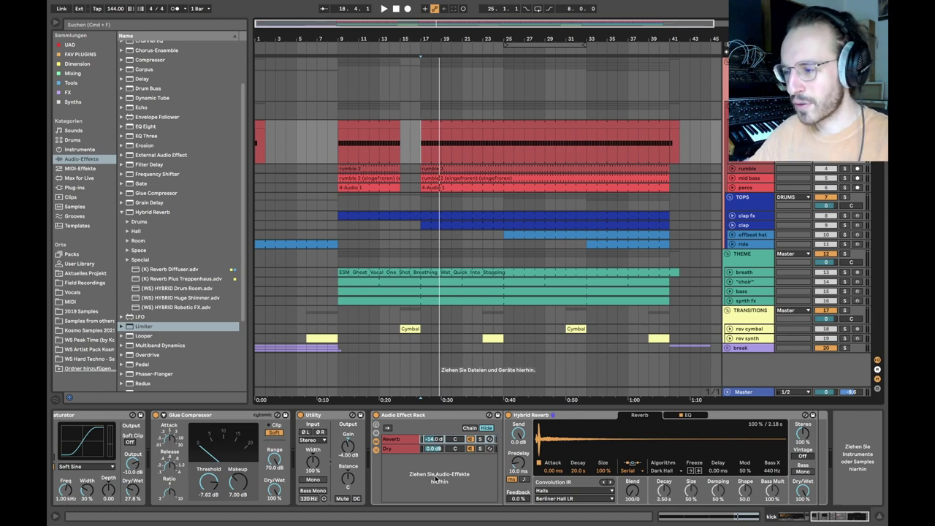
Unfold the rumble track, select its clip starting at bar 17, and examine the track's Saturator and Overdrive
{"action": "left_click", "coordinate": [738, 172]}
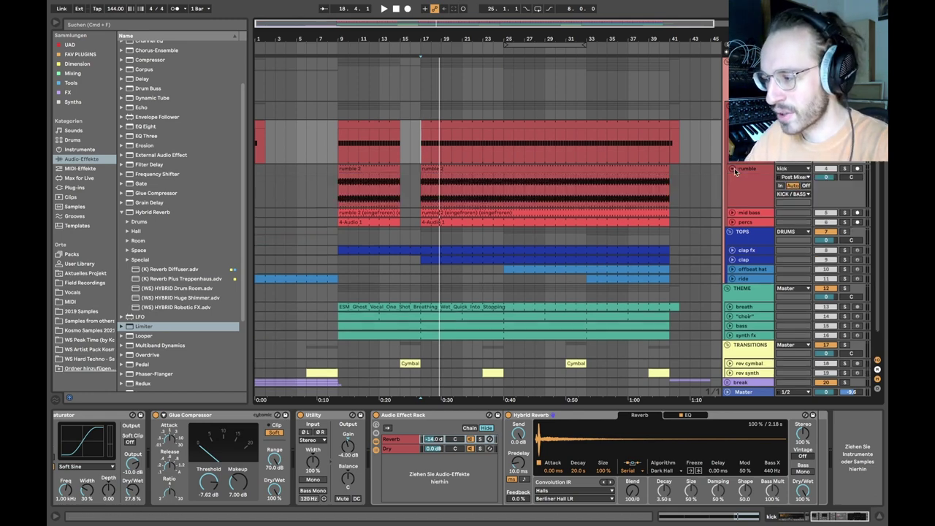
{"action": "left_click", "coordinate": [424, 168]}
{"action": "scroll", "coordinate": [424, 166], "scroll_direction": "up", "scroll_amount": 5}
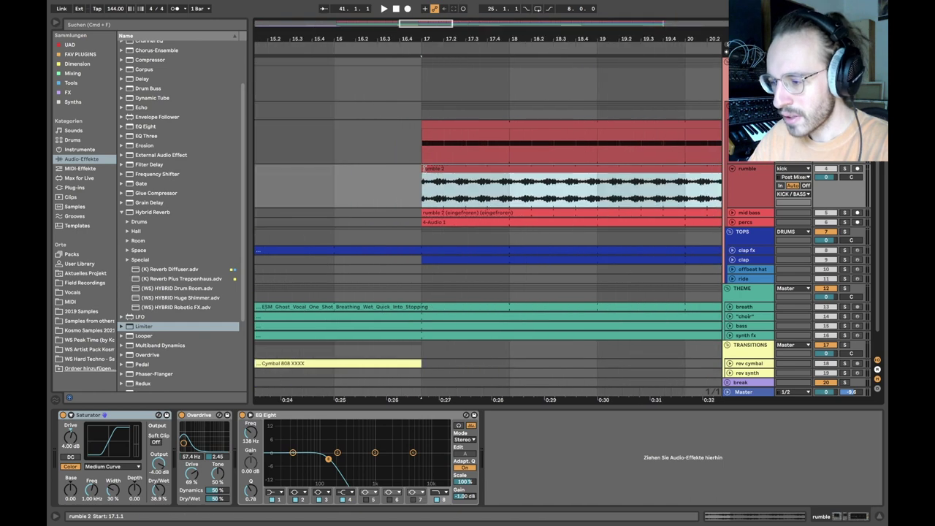
{"action": "scroll", "coordinate": [425, 190], "scroll_direction": "down", "scroll_amount": 4}
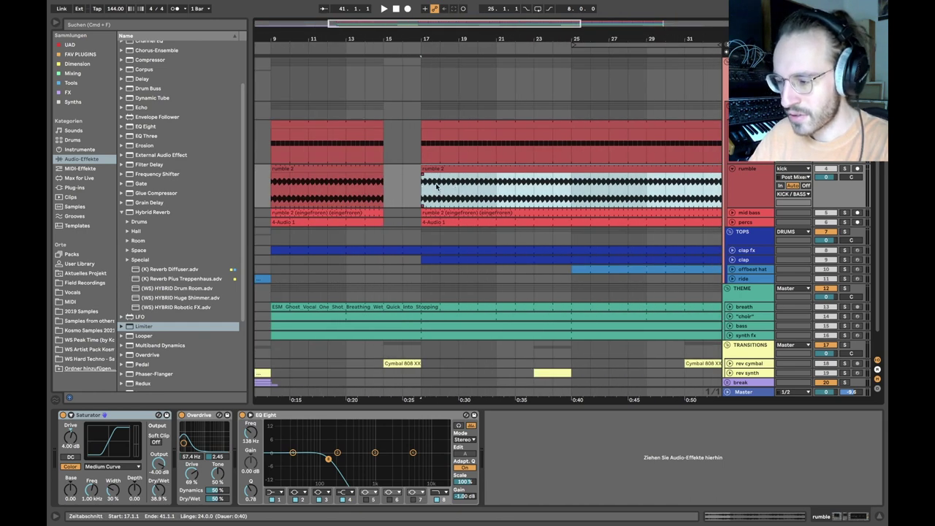
{"action": "scroll", "coordinate": [437, 186], "scroll_direction": "down", "scroll_amount": 3}
{"action": "scroll", "coordinate": [418, 202], "scroll_direction": "up", "scroll_amount": 5}
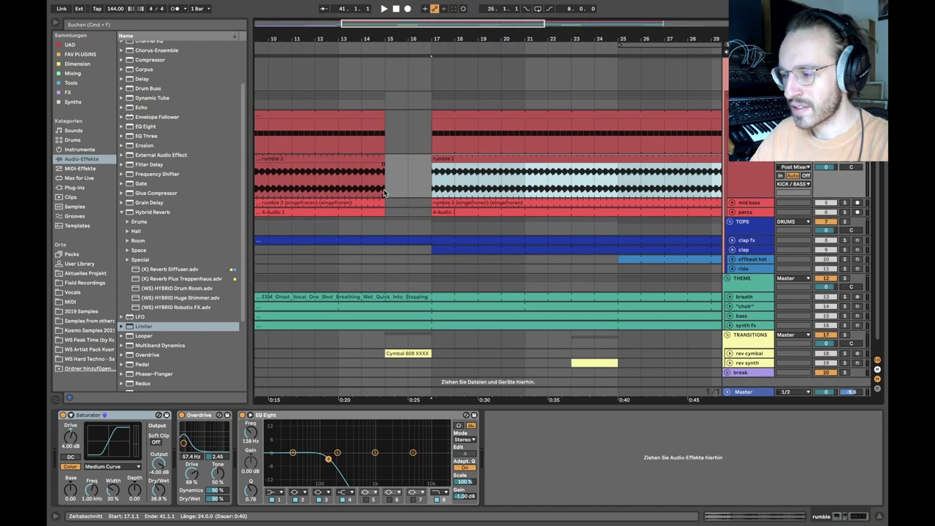
{"action": "left_click", "coordinate": [92, 415]}
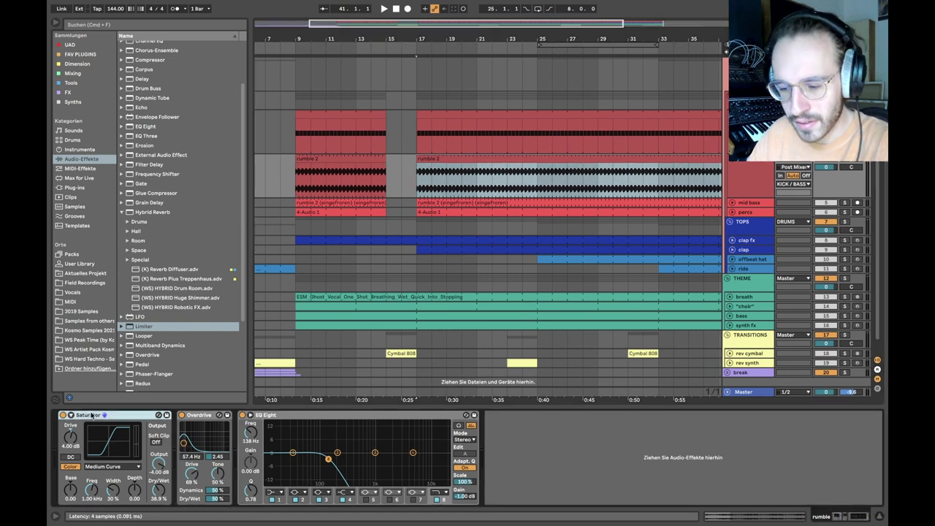
{"action": "left_click", "coordinate": [203, 415], "text": "shift"}
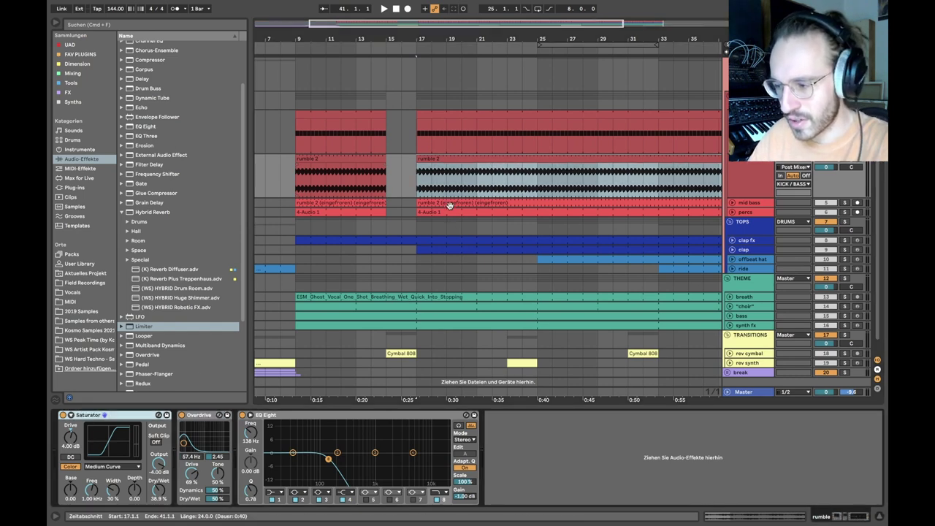
Play the rumble from bar 17 and bring in the kick to hear both together
{"action": "left_click", "coordinate": [422, 190]}
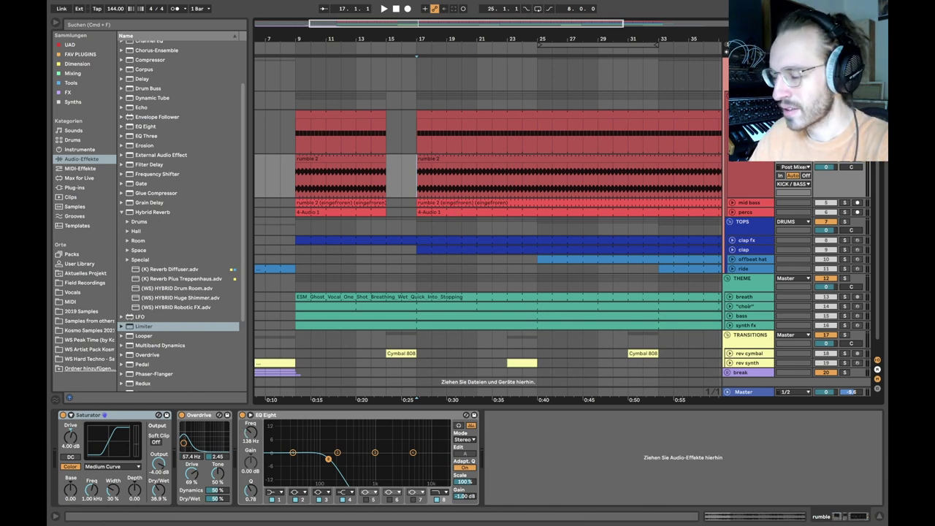
{"action": "key", "text": "space"}
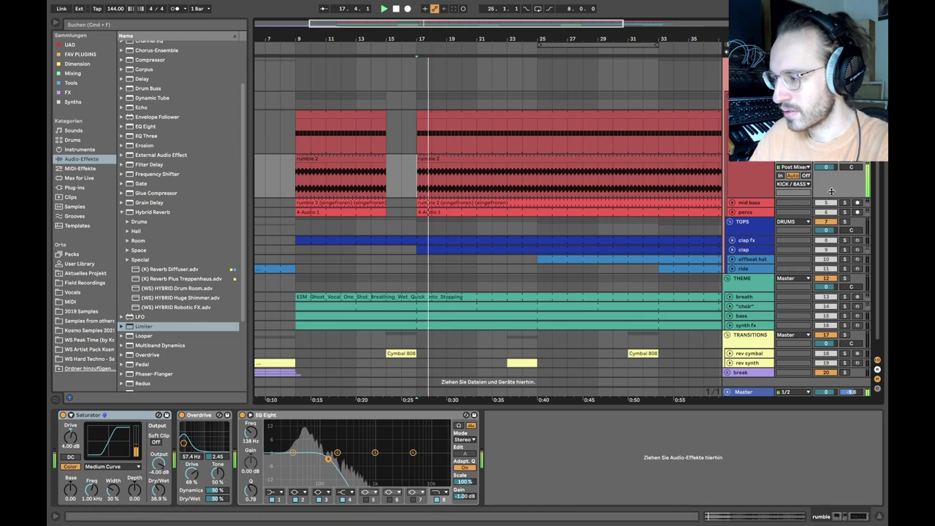
{"action": "left_click", "coordinate": [831, 139]}
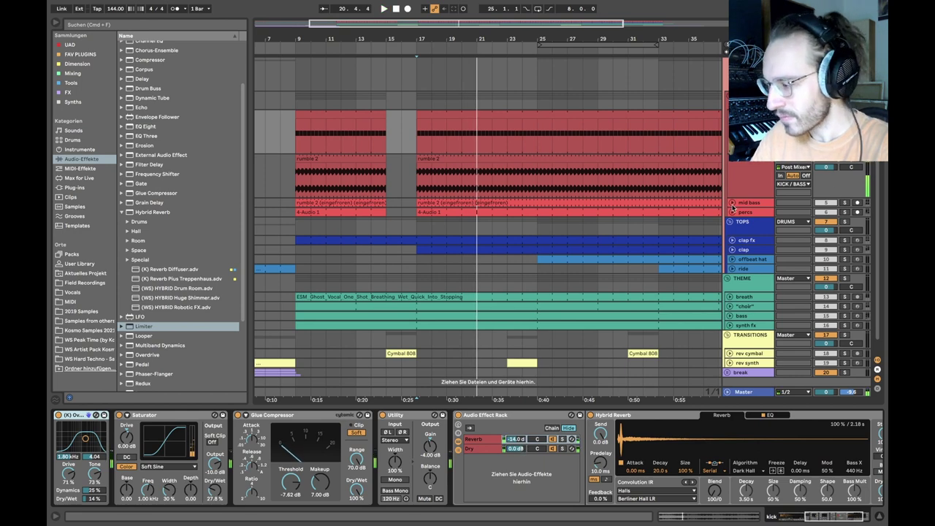
Unfold the mid bass track and play it from bar 17, switching its solo to compare with and without it
{"action": "left_click", "coordinate": [732, 204]}
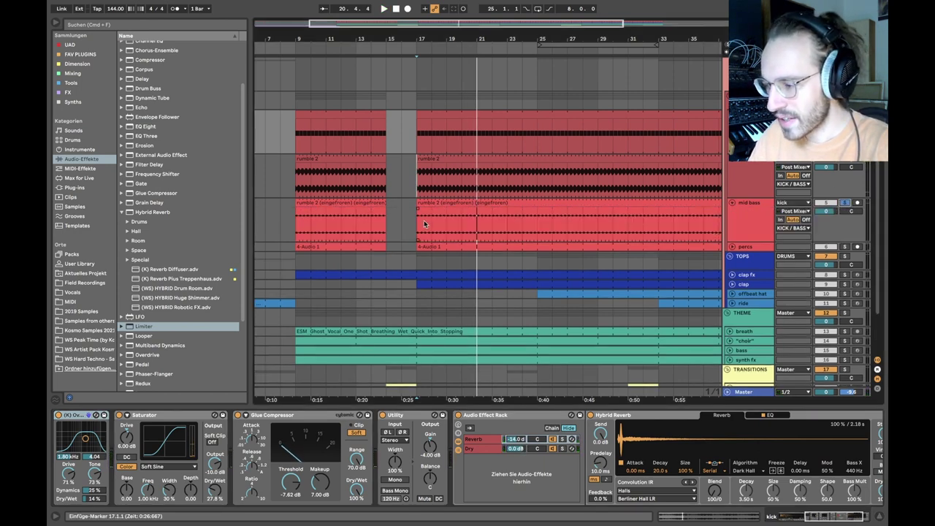
{"action": "left_click", "coordinate": [410, 225]}
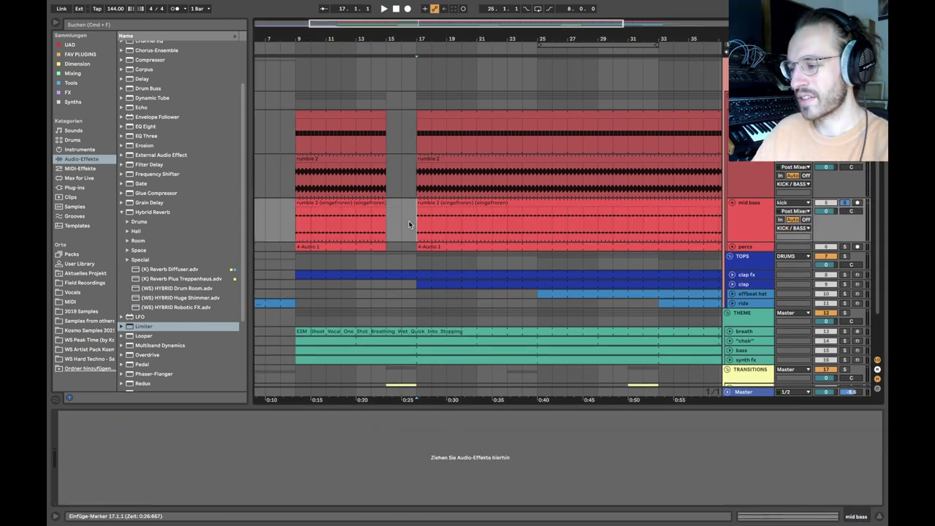
{"action": "scroll", "coordinate": [409, 224], "scroll_direction": "up", "scroll_amount": 5}
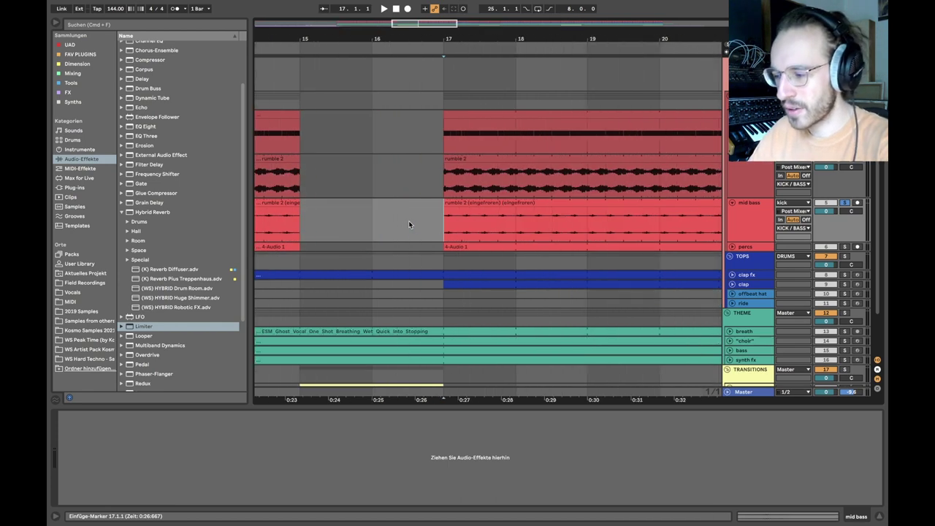
{"action": "key", "text": "space"}
{"action": "key", "text": "minus"}
{"action": "key", "text": "minus"}
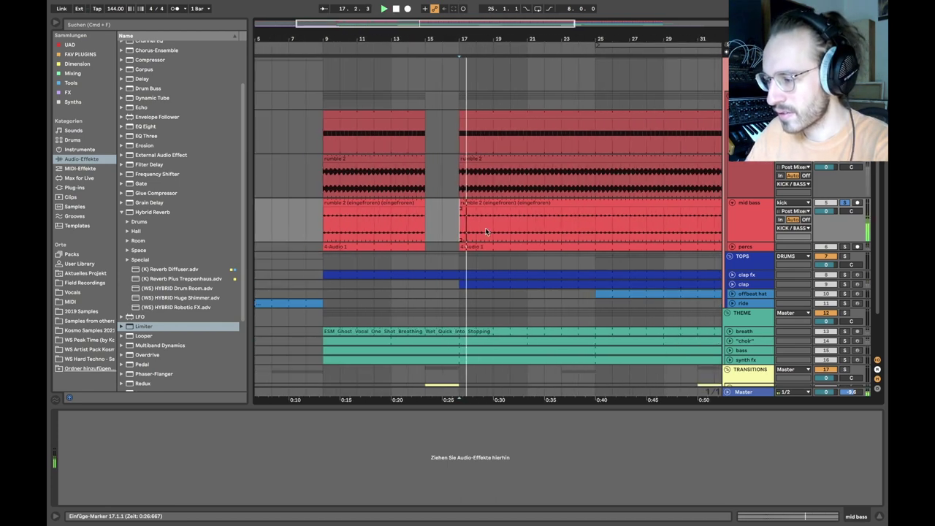
{"action": "key", "text": "minus"}
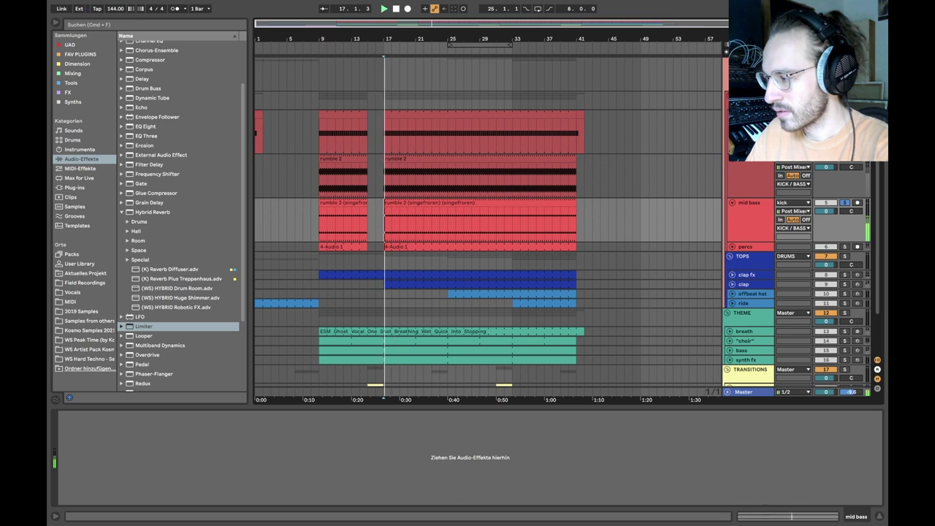
{"action": "left_click", "coordinate": [845, 203]}
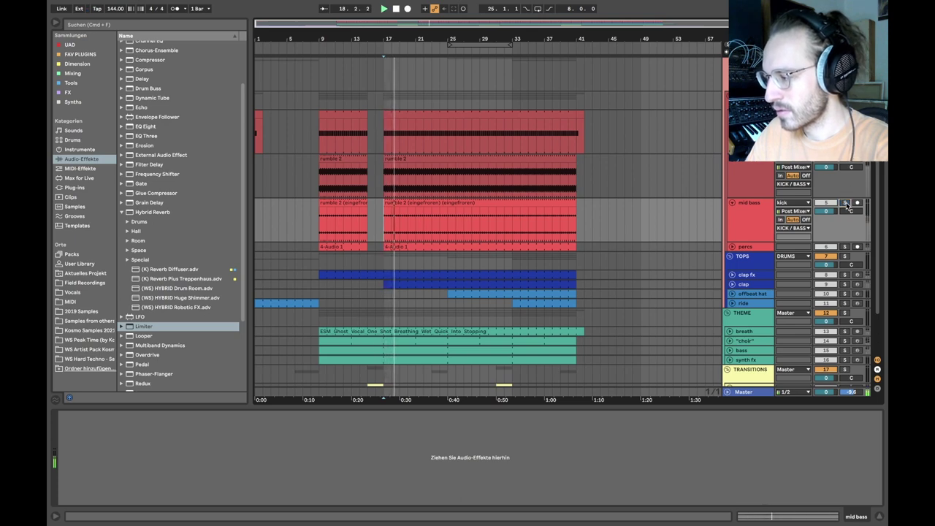
{"action": "key", "text": "space"}
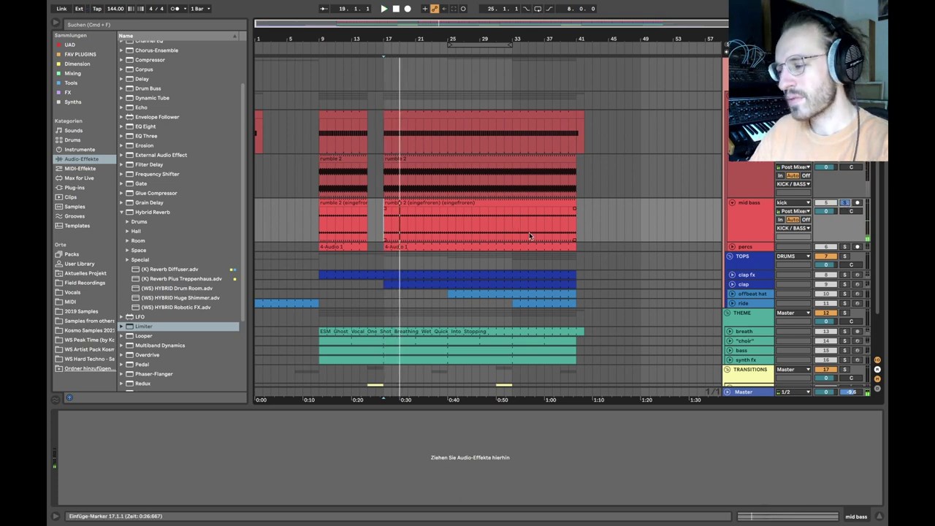
Mark bars 17 to 21 on the kick track and on the mid bass clip
{"action": "scroll", "coordinate": [391, 232], "scroll_direction": "down", "scroll_amount": 1}
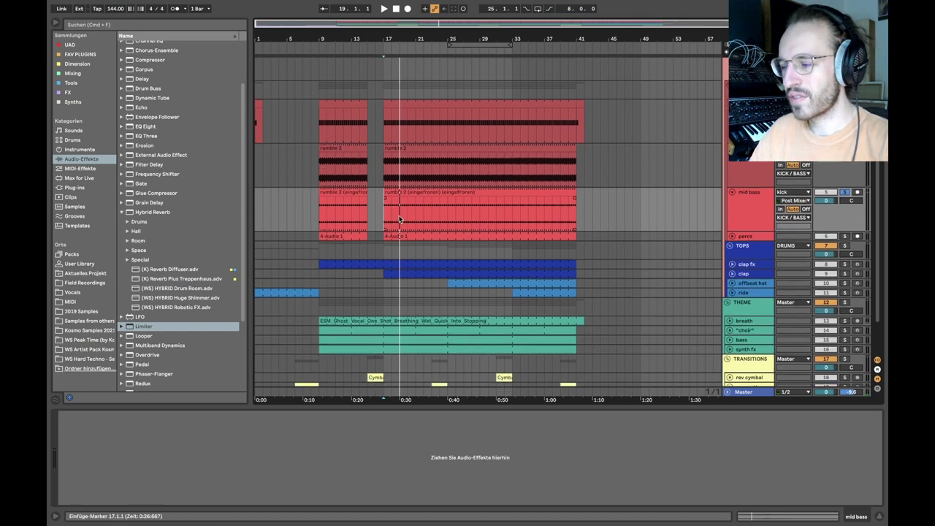
{"action": "scroll", "coordinate": [399, 219], "scroll_direction": "up", "scroll_amount": 2}
{"action": "scroll", "coordinate": [399, 219], "scroll_direction": "up", "scroll_amount": 3}
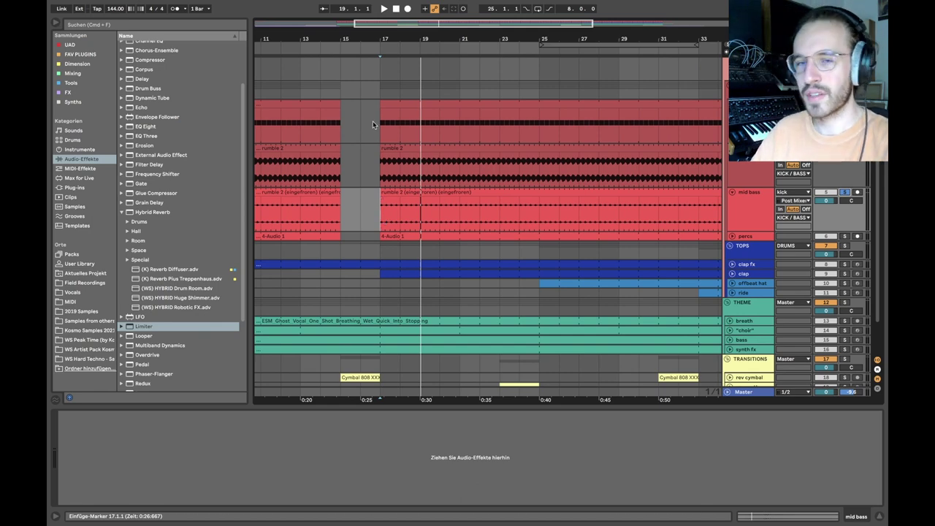
{"action": "left_click_drag", "start_coordinate": [372, 124], "coordinate": [464, 127]}
{"action": "left_click_drag", "start_coordinate": [383, 214], "coordinate": [466, 214]}
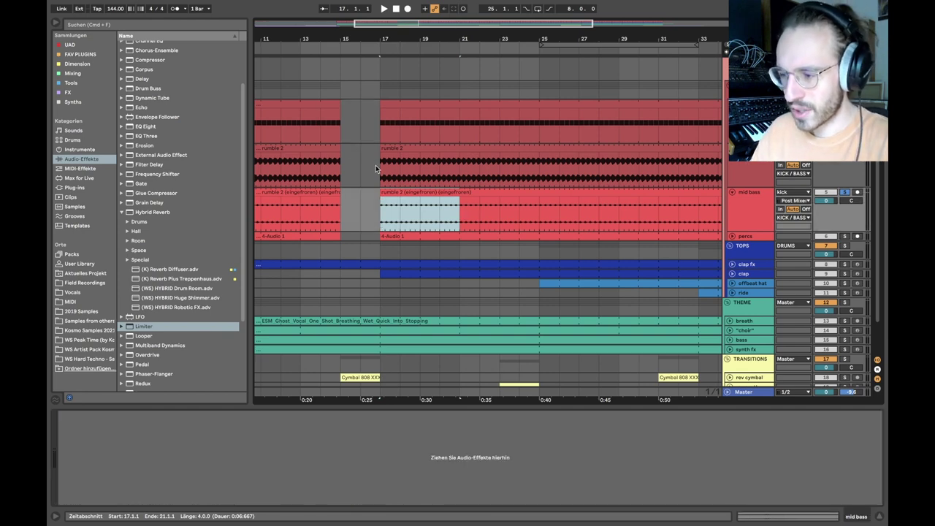
Unfold the percs track, inspect the sample waveform of the mid bass clip at bar 17, and close the clip view
{"action": "left_click", "coordinate": [732, 236]}
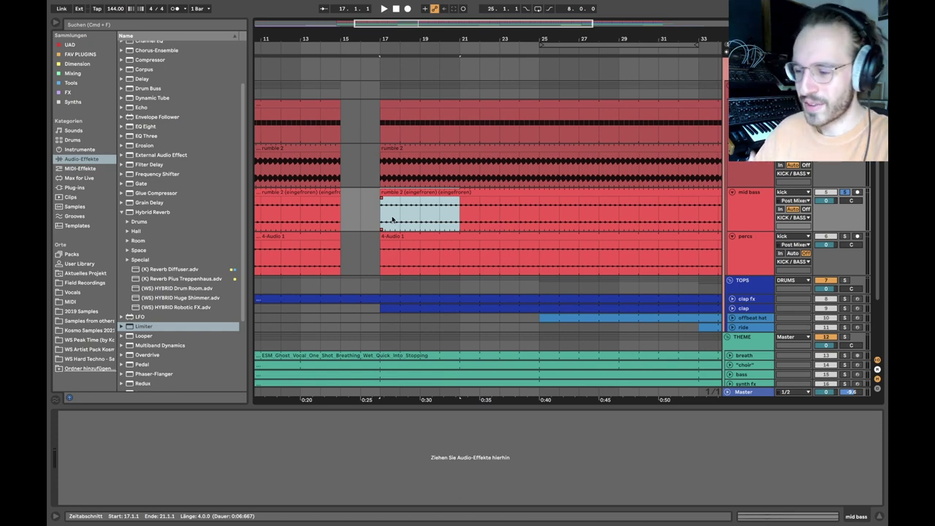
{"action": "key", "text": "plus"}
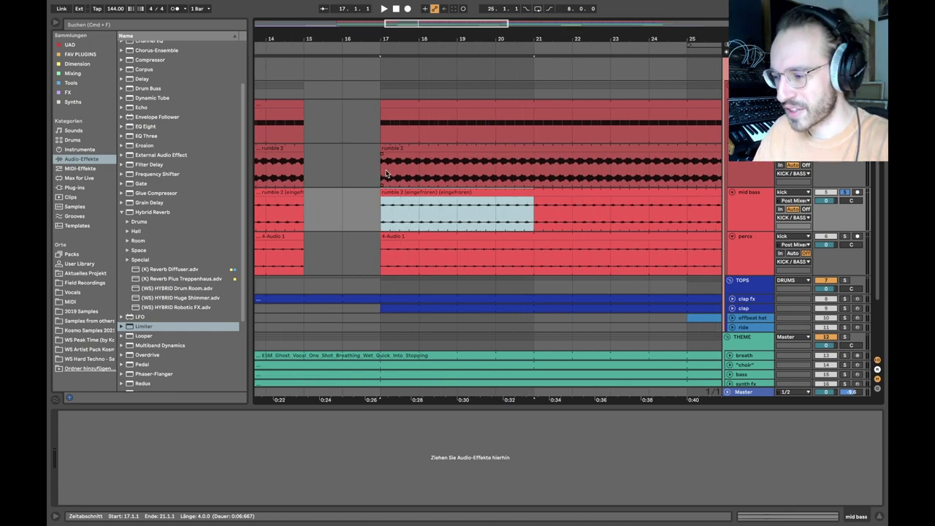
{"action": "double_click", "coordinate": [400, 192]}
{"action": "left_click", "coordinate": [285, 334]}
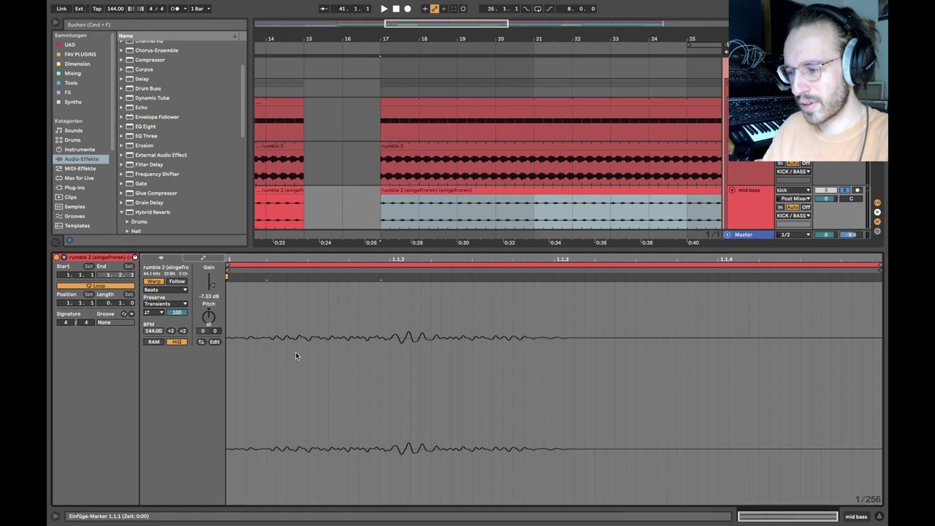
{"action": "key", "text": "super+alt+l"}
{"action": "scroll", "coordinate": [454, 250], "scroll_direction": "down", "scroll_amount": 3}
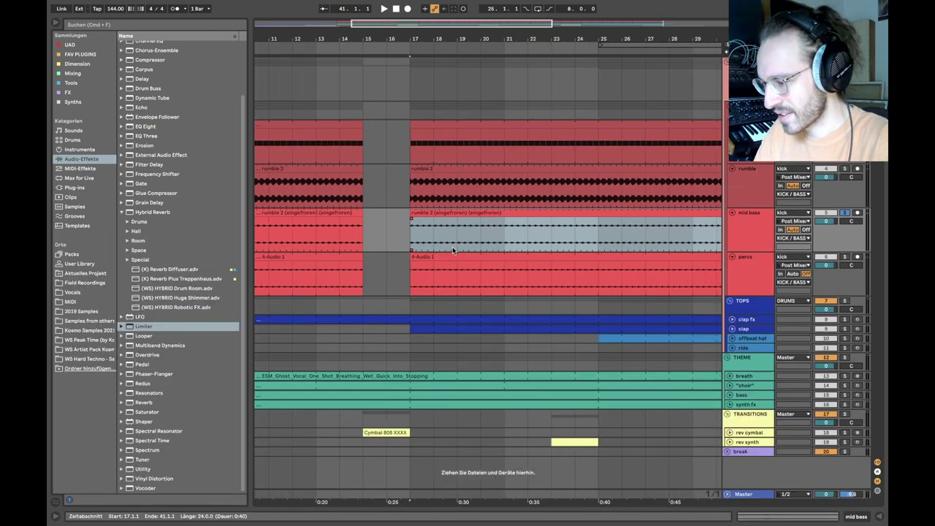
Solo the percs track with the start position at bar 17, and fold the kick, rumble and mid bass tracks
{"action": "left_click", "coordinate": [844, 257]}
{"action": "left_click", "coordinate": [410, 280]}
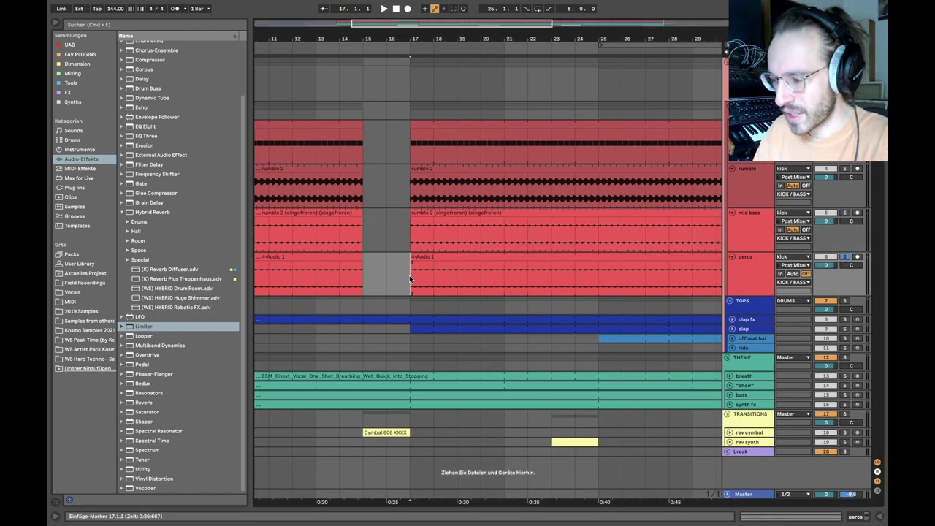
{"action": "scroll", "coordinate": [411, 280], "scroll_direction": "down", "scroll_amount": 2}
{"action": "left_click", "coordinate": [760, 228]}
{"action": "left_click", "coordinate": [753, 159], "text": "shift"}
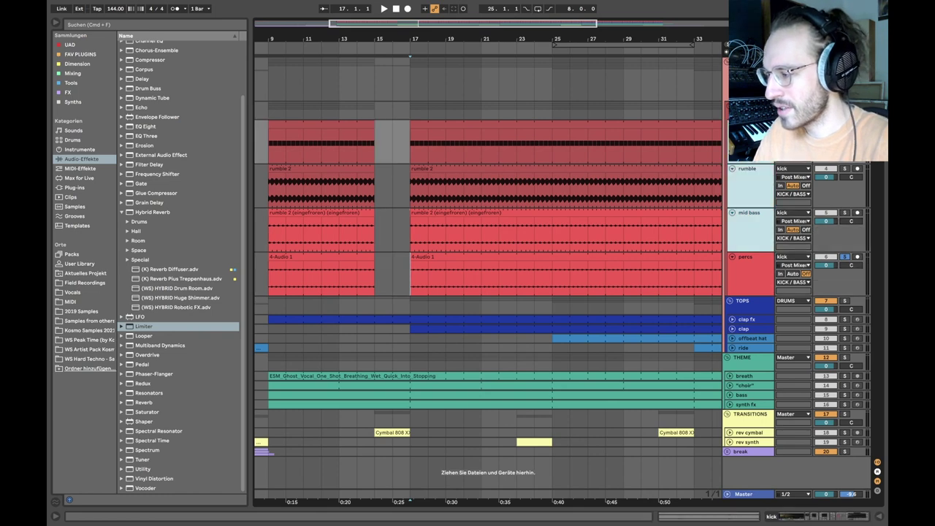
{"action": "key", "text": "u"}
{"action": "left_click", "coordinate": [750, 165]}
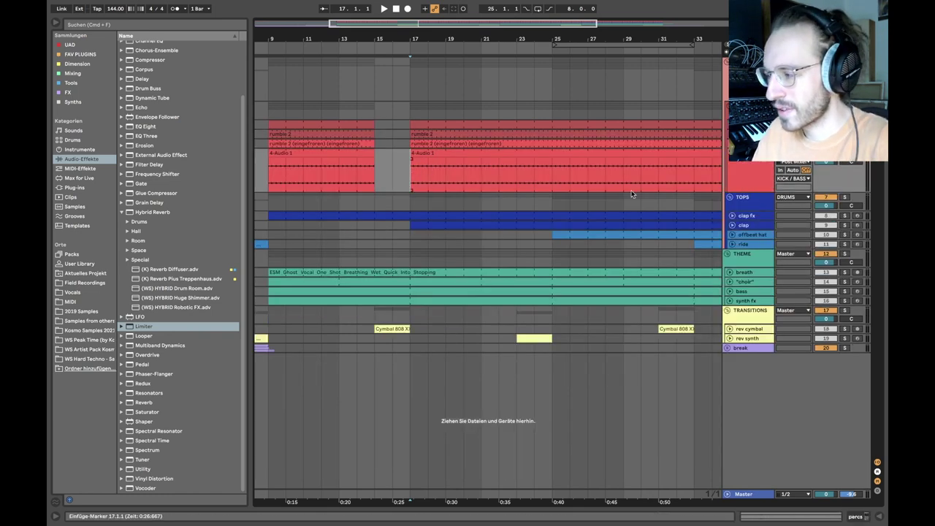
Play the soloed percs from bar 17 and show the track's device chain
{"action": "scroll", "coordinate": [417, 184], "scroll_direction": "up", "scroll_amount": 5}
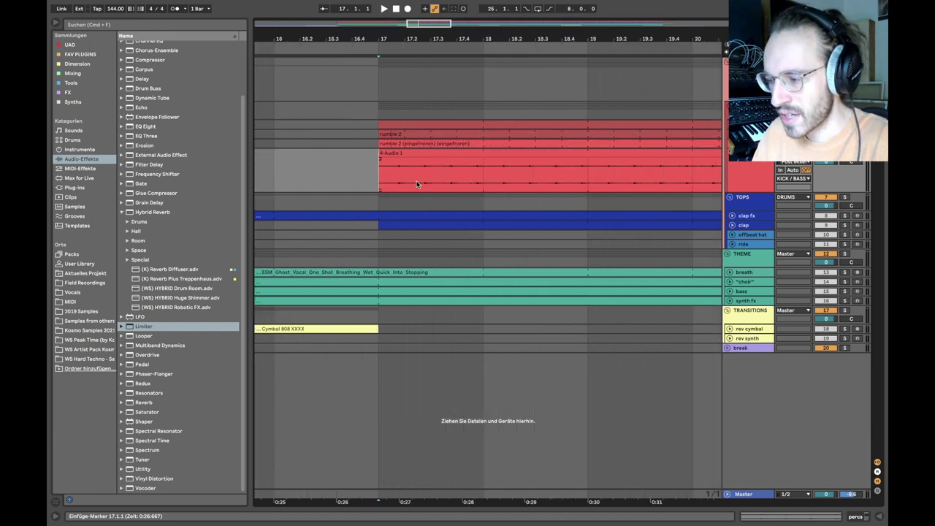
{"action": "scroll", "coordinate": [390, 182], "scroll_direction": "down", "scroll_amount": 3}
{"action": "scroll", "coordinate": [390, 182], "scroll_direction": "down", "scroll_amount": 1}
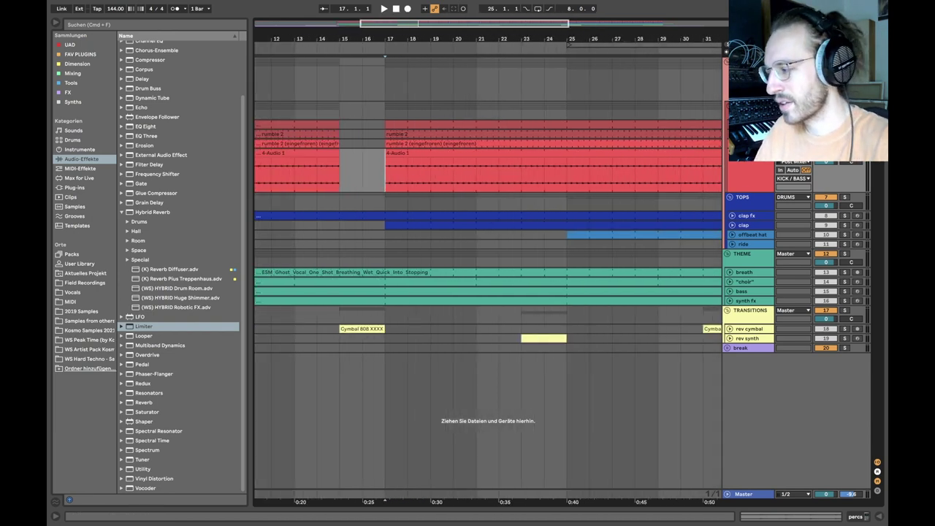
{"action": "key", "text": "space"}
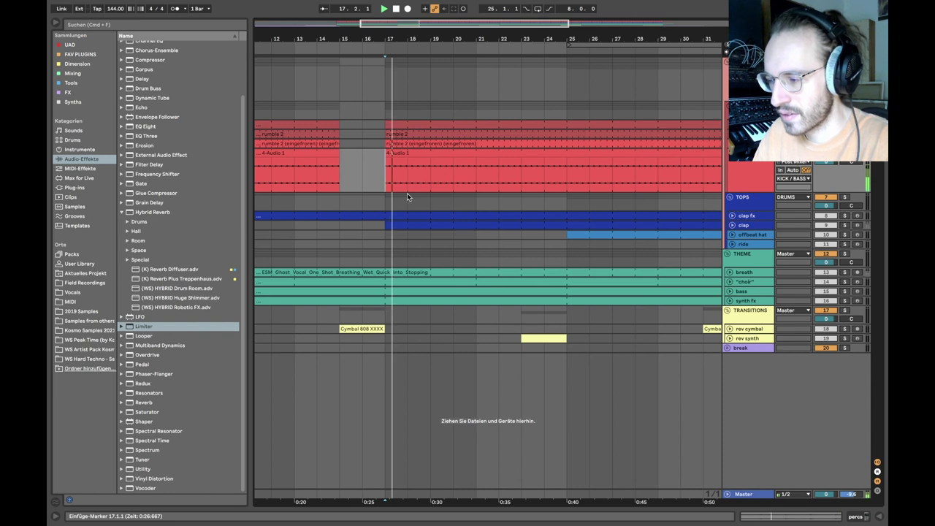
{"action": "double_click", "coordinate": [754, 168]}
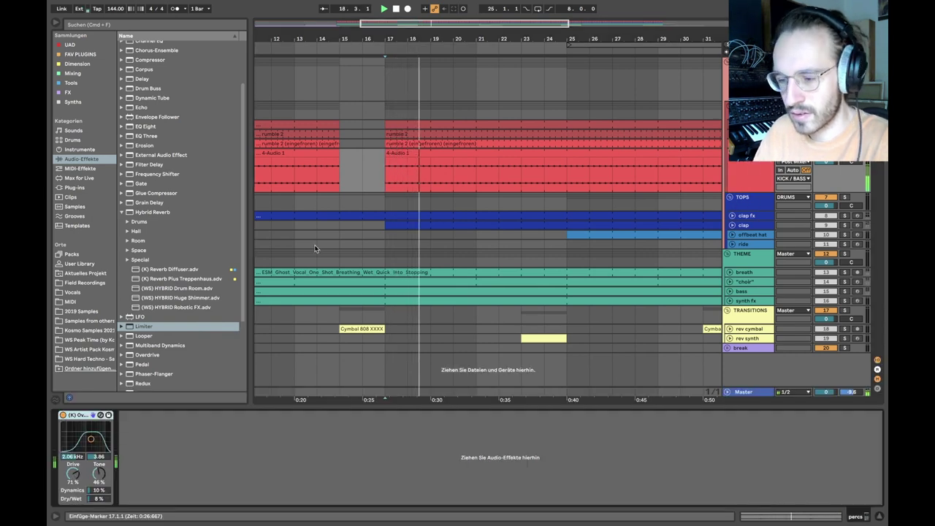
Add an EQ Eight after the Overdrive on percs and use band 1 as a low cut at 330 Hz during playback
{"action": "left_click", "coordinate": [141, 128]}
{"action": "double_click", "coordinate": [141, 128]}
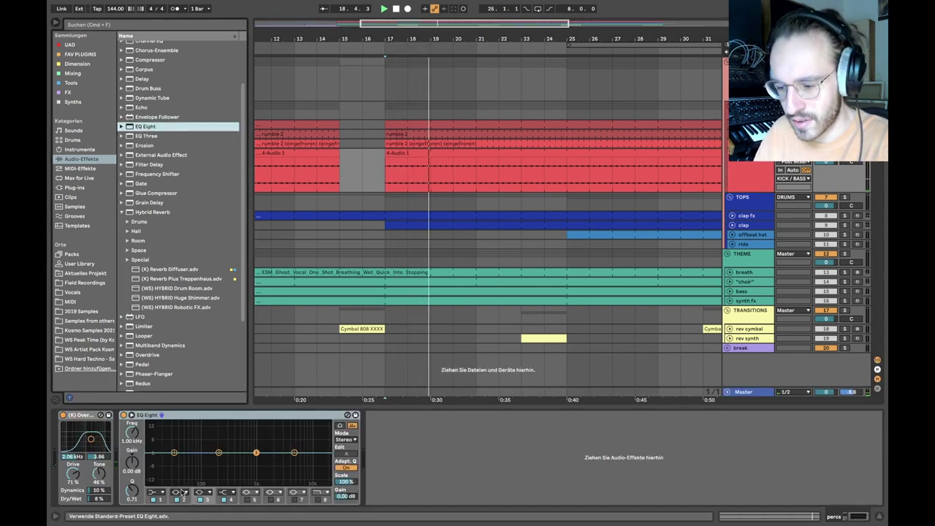
{"action": "key", "text": "space"}
{"action": "key", "text": "space"}
{"action": "left_click_drag", "start_coordinate": [175, 462], "coordinate": [231, 460]}
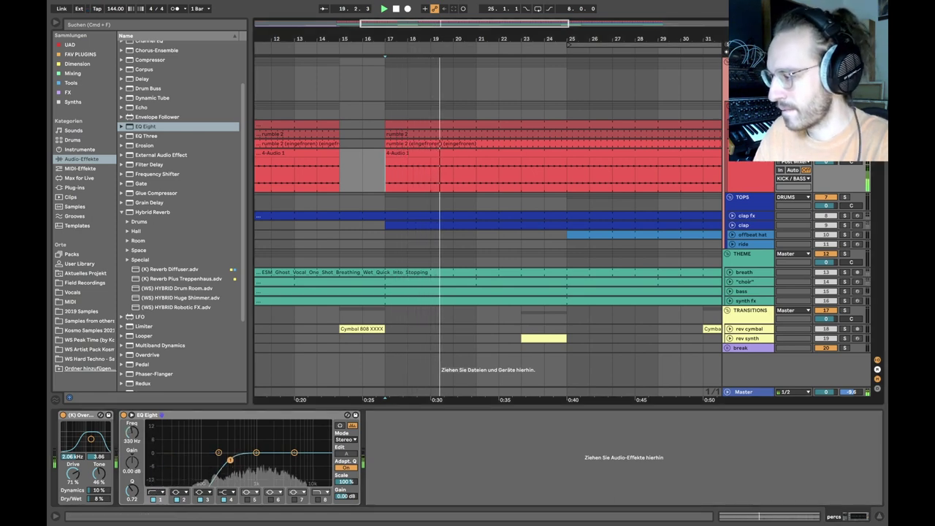
Fit the whole arrangement in view, fold the percs track and stop playback
{"action": "key", "text": "w"}
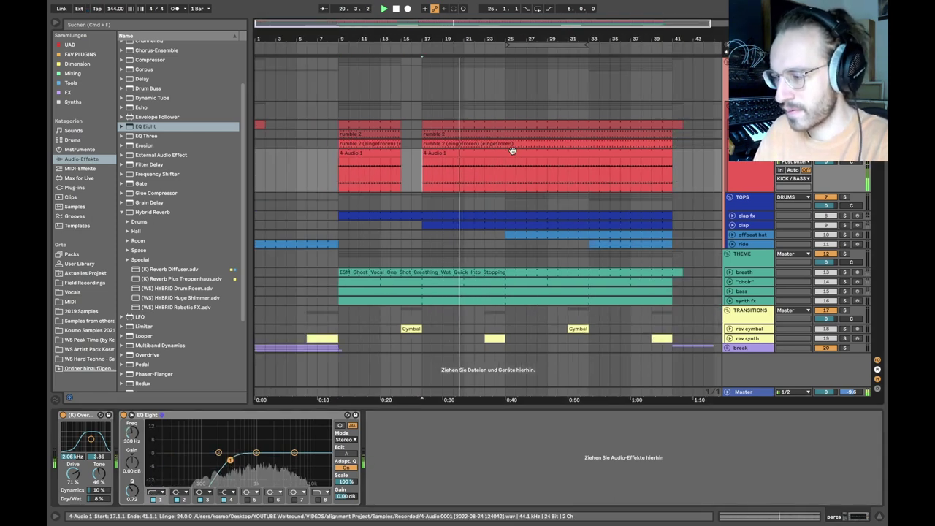
{"action": "key", "text": "u"}
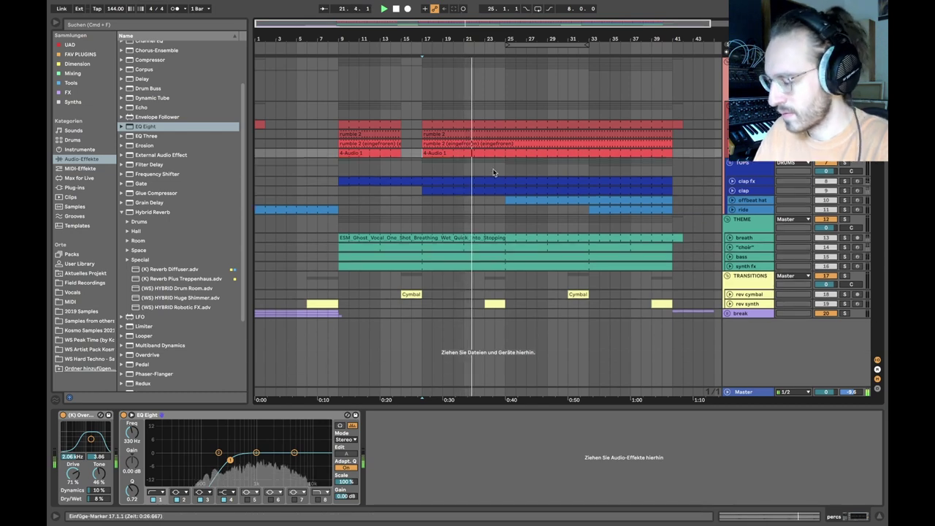
{"action": "key", "text": "space"}
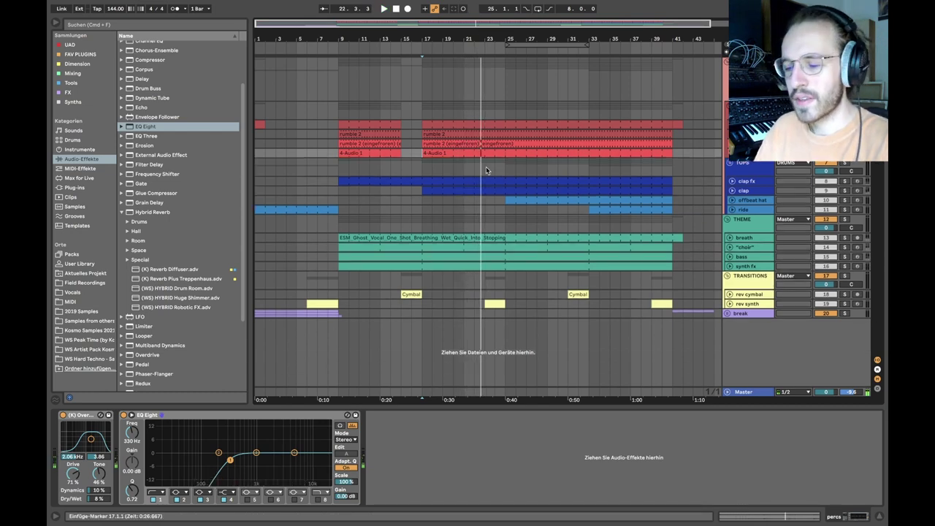
Show the KICK/BASS group's Erosion, Saturator and Low Extender device chain and play the group from bar 17
{"action": "left_click", "coordinate": [749, 125]}
{"action": "left_click", "coordinate": [748, 110]}
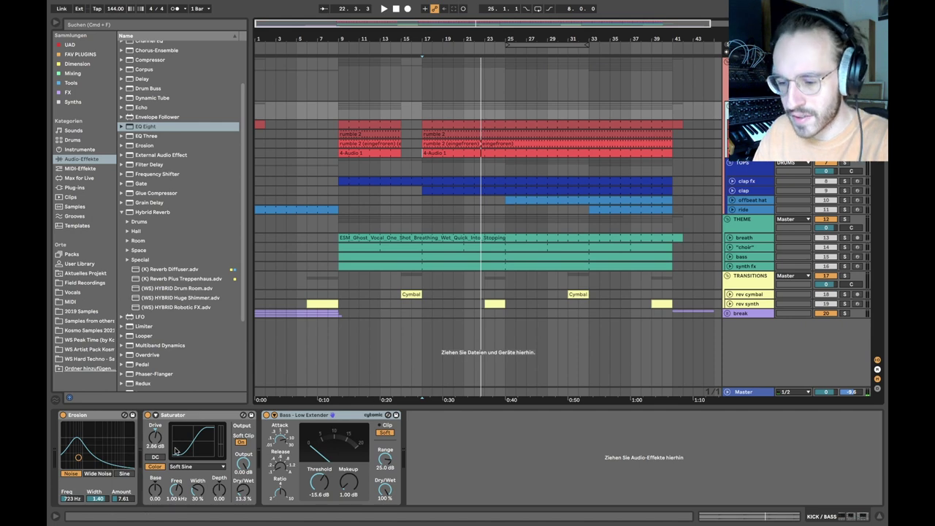
{"action": "left_click", "coordinate": [79, 415]}
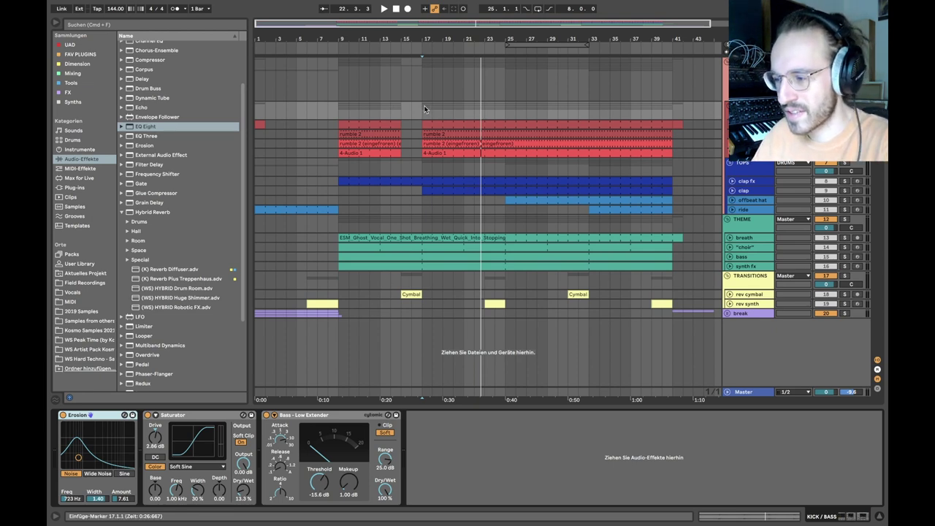
{"action": "key", "text": "space"}
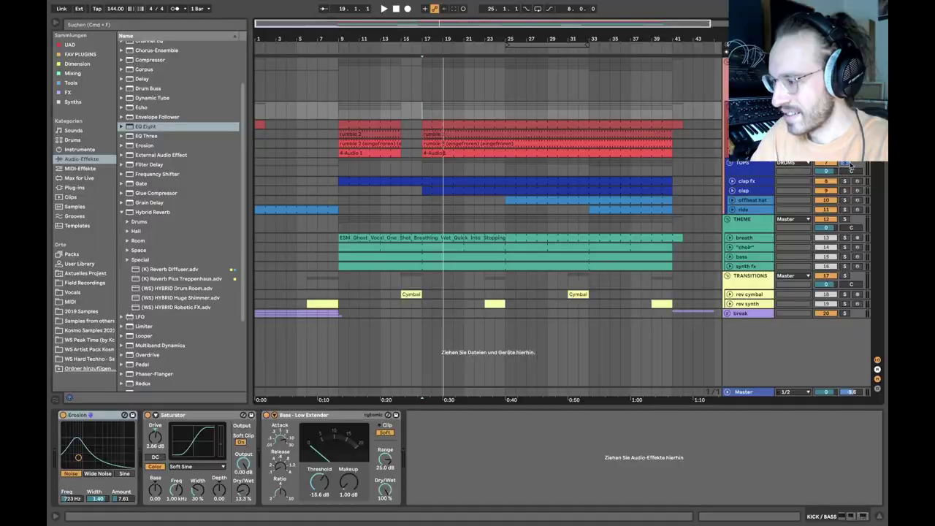
Select the TOPS group and compare the device chains of its clap fx and clap tracks
{"action": "left_click", "coordinate": [753, 168]}
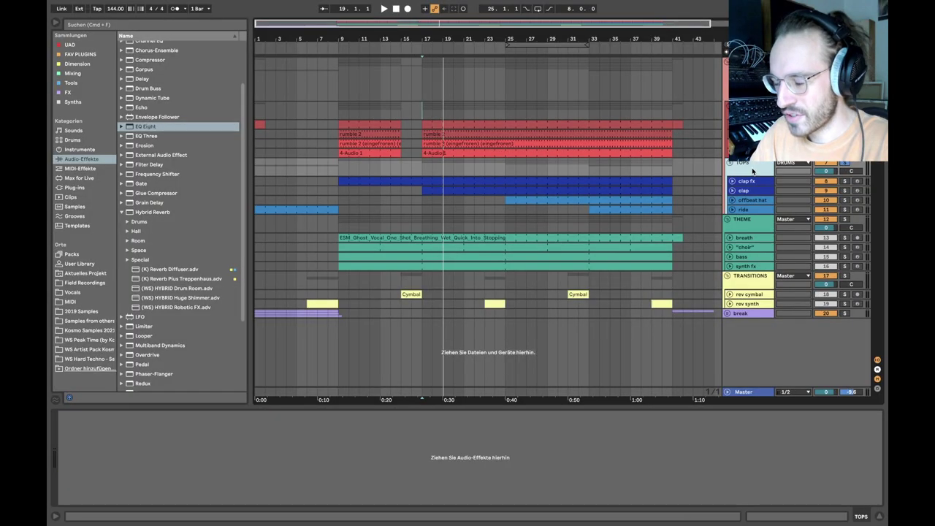
{"action": "left_click", "coordinate": [746, 181]}
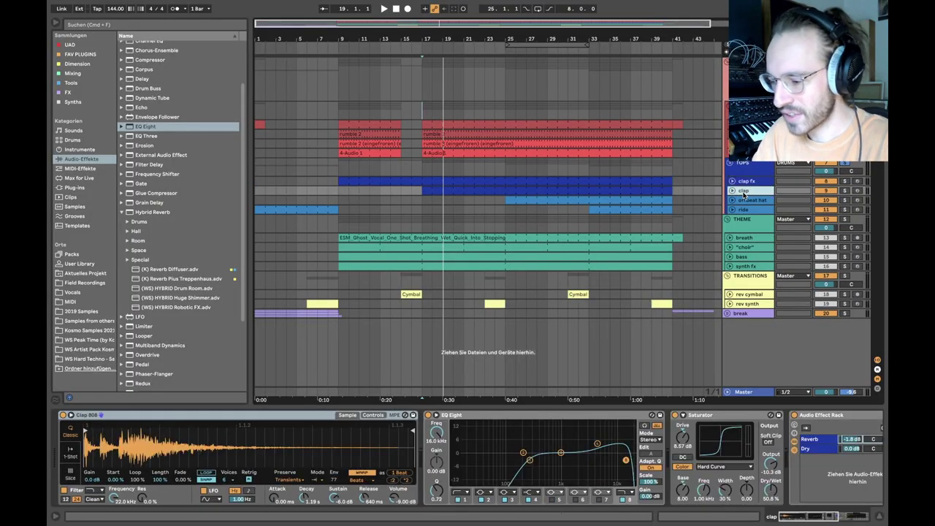
{"action": "left_click", "coordinate": [742, 194]}
{"action": "key", "text": "Up"}
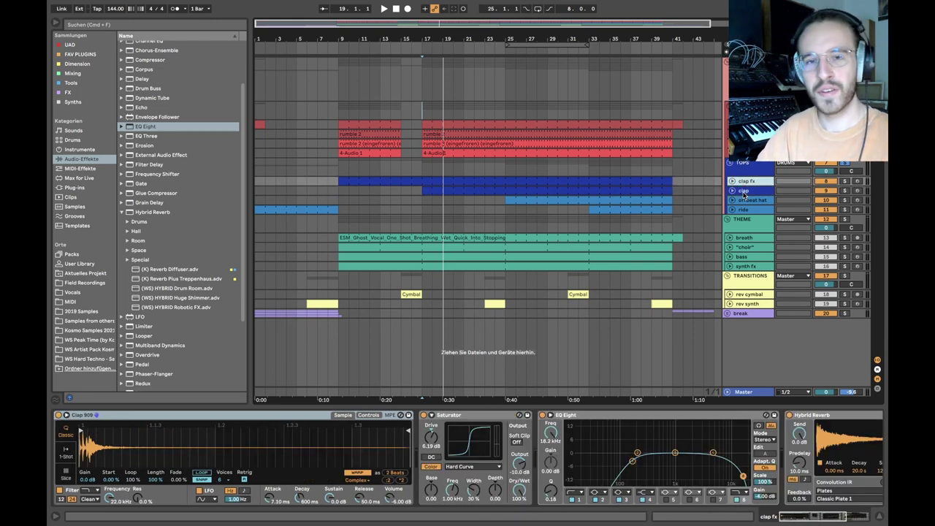
{"action": "left_click", "coordinate": [743, 190]}
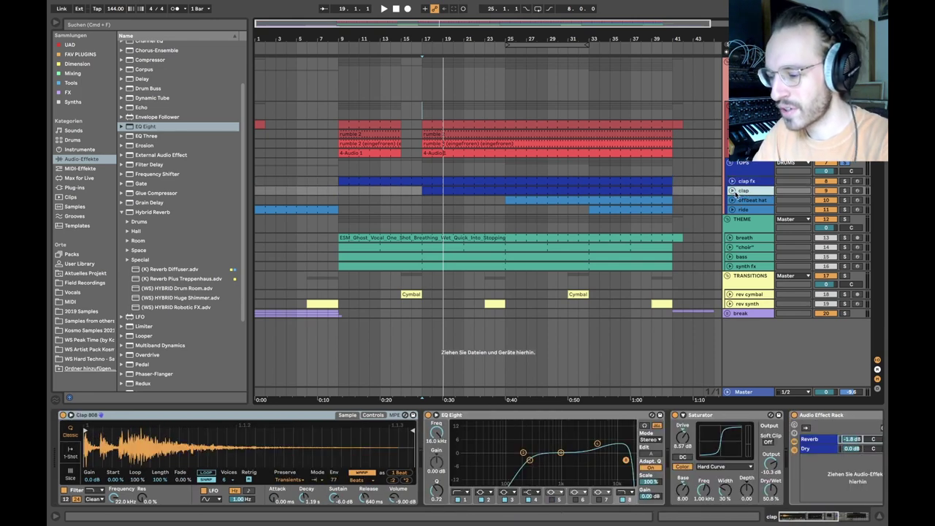
Unfold the clap track and place the insert marker at bar 17, where its clip begins
{"action": "left_click", "coordinate": [732, 190]}
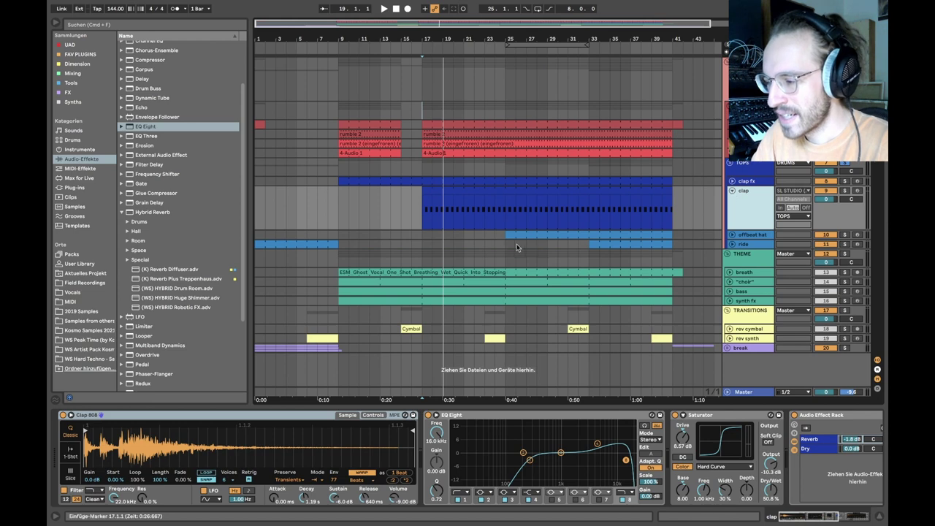
{"action": "left_click", "coordinate": [426, 210]}
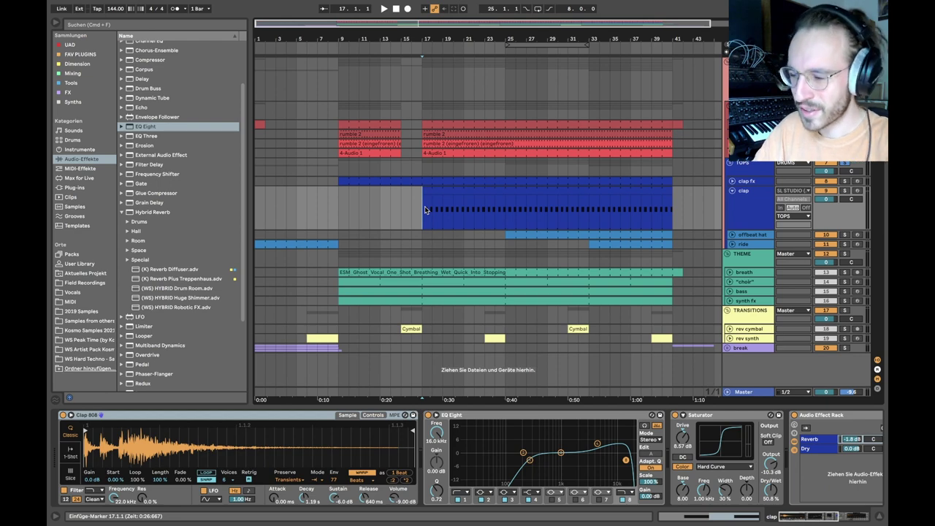
{"action": "key", "text": "plus"}
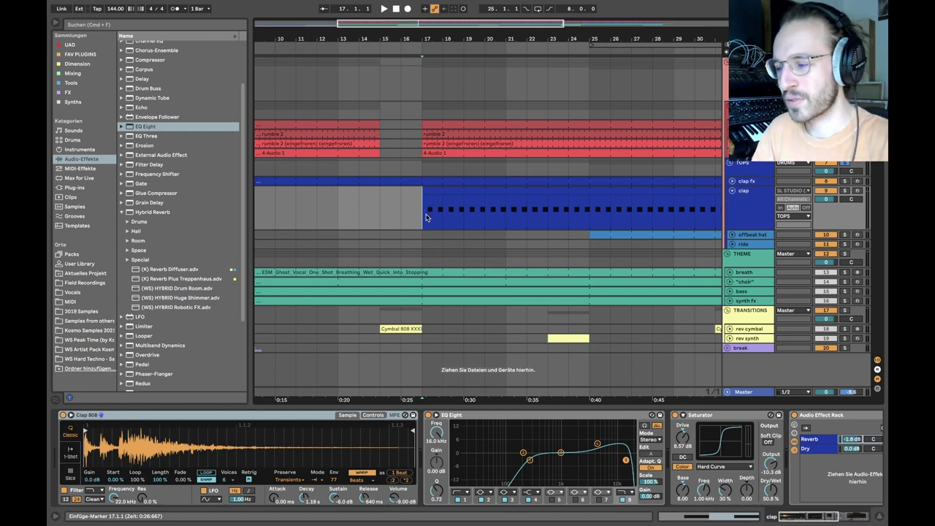
{"action": "scroll", "coordinate": [427, 217], "scroll_direction": "down", "scroll_amount": 2}
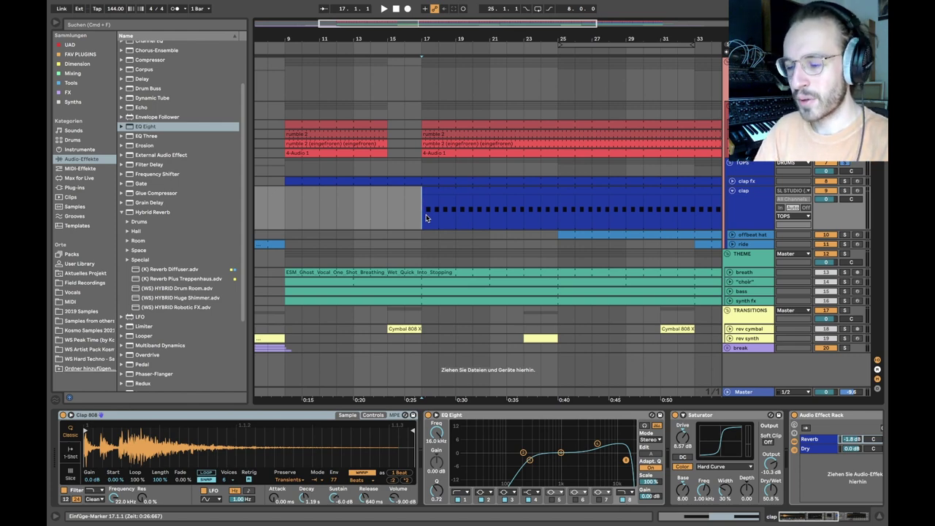
{"action": "scroll", "coordinate": [426, 217], "scroll_direction": "down", "scroll_amount": 3}
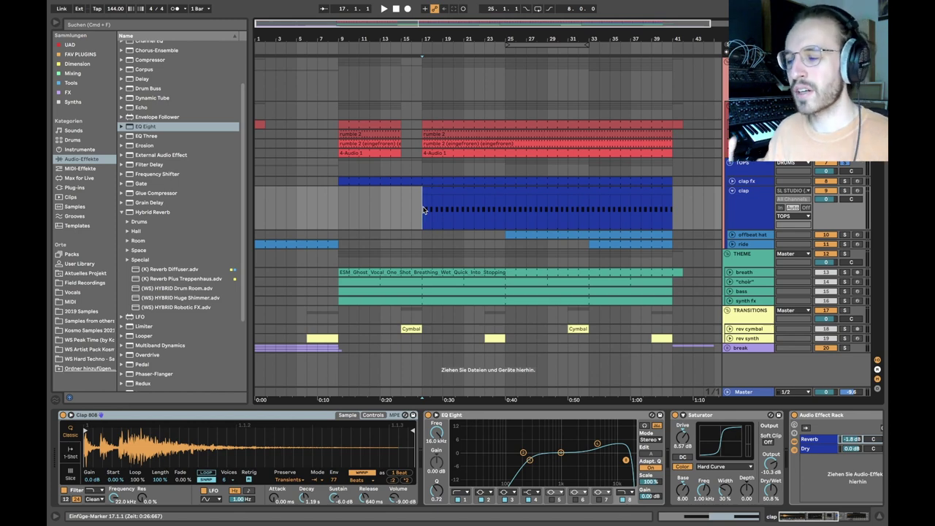
{"action": "scroll", "coordinate": [423, 212], "scroll_direction": "up", "scroll_amount": 2}
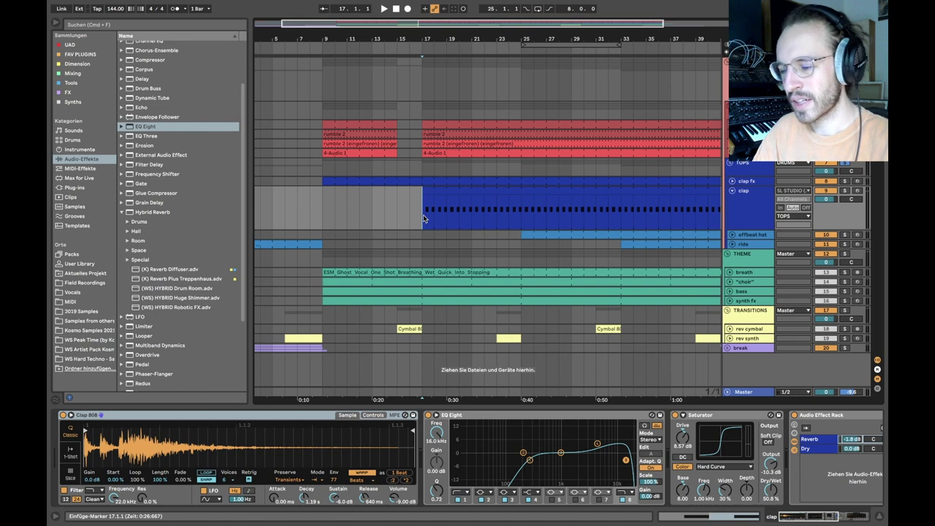
{"action": "scroll", "coordinate": [424, 217], "scroll_direction": "right", "scroll_amount": 2}
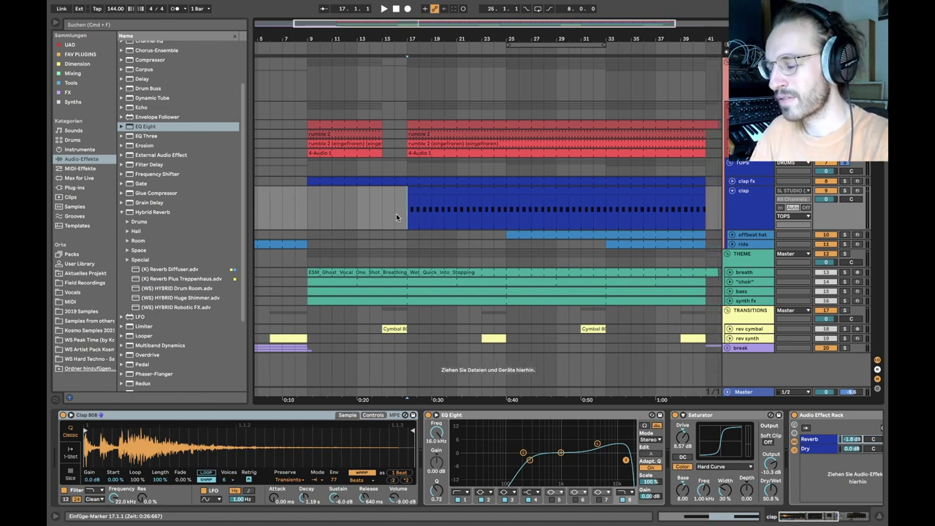
Highlight bars 17 to 25 of the clap clip, then clear the selection back to bar 17
{"action": "left_click_drag", "start_coordinate": [409, 210], "coordinate": [503, 212]}
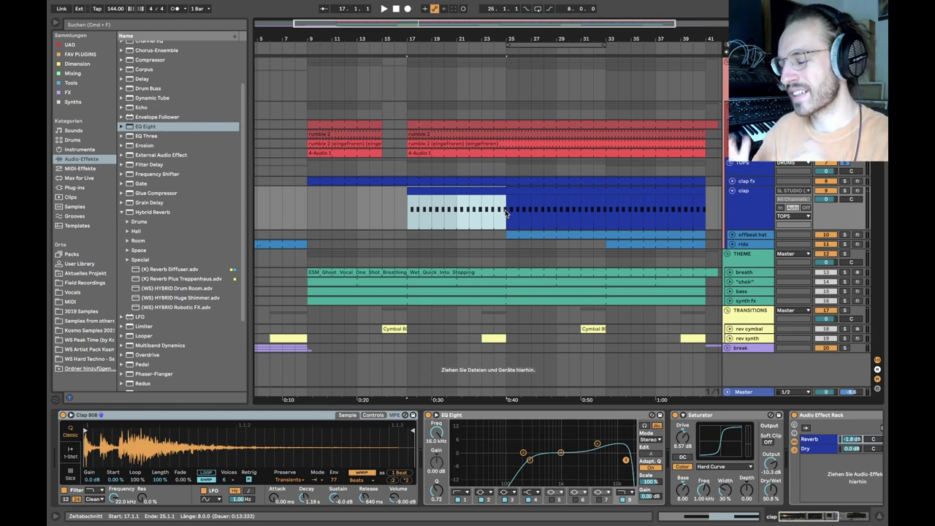
{"action": "left_click_drag", "start_coordinate": [506, 213], "coordinate": [407, 217]}
{"action": "left_click", "coordinate": [406, 217]}
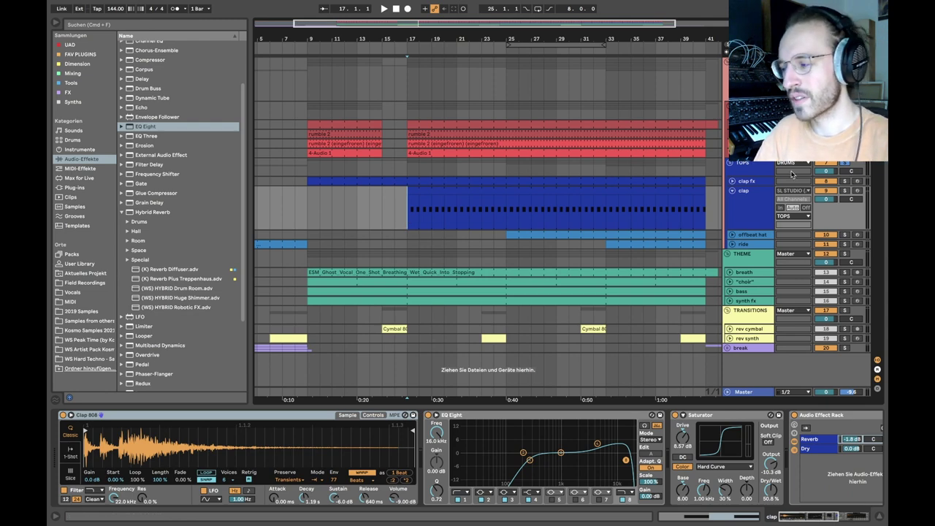
Solo the clap track and look through its device chain from the sampler to the Hybrid Reverb
{"action": "left_click", "coordinate": [748, 204]}
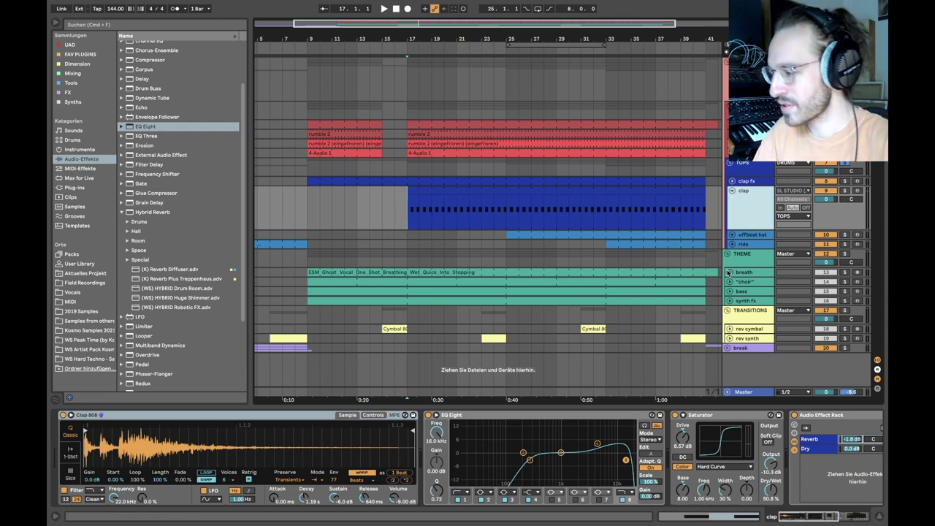
{"action": "left_click", "coordinate": [844, 191]}
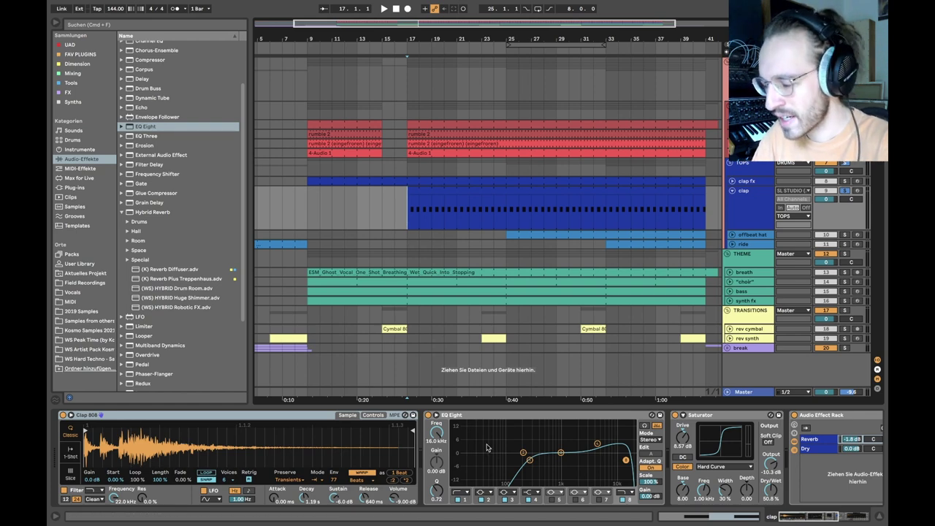
{"action": "scroll", "coordinate": [490, 447], "scroll_direction": "right", "scroll_amount": 3}
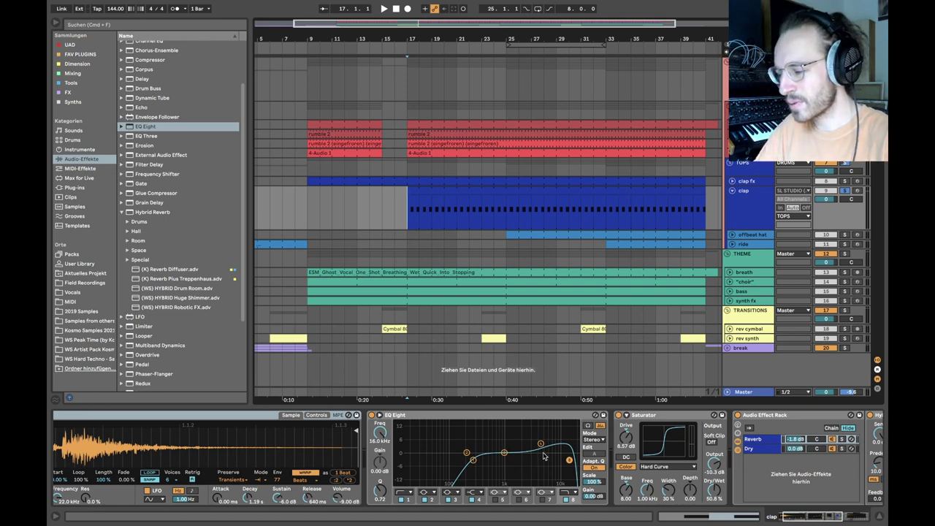
{"action": "scroll", "coordinate": [542, 457], "scroll_direction": "right", "scroll_amount": 10}
{"action": "scroll", "coordinate": [389, 465], "scroll_direction": "left", "scroll_amount": 1}
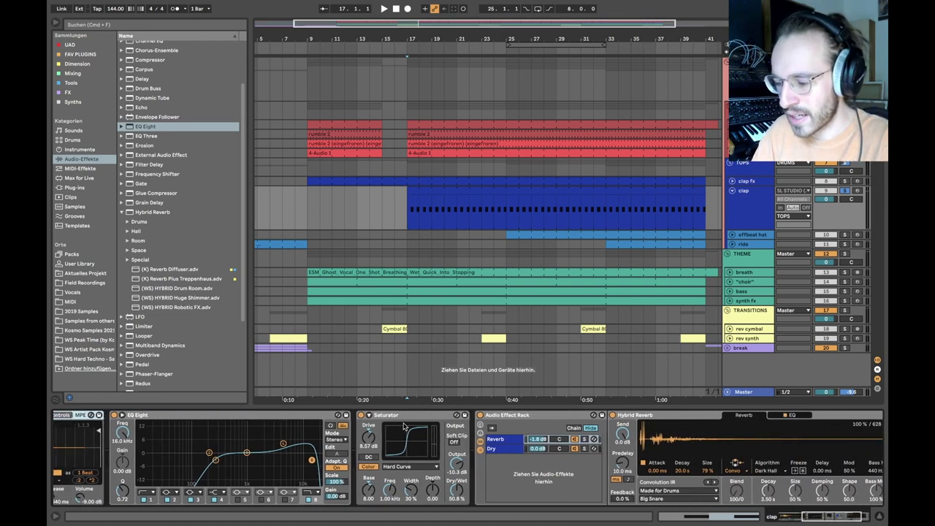
Bypass the clap's Saturator and Audio Effect Rack, and play the soloed clap from bar 17
{"action": "left_click", "coordinate": [749, 216]}
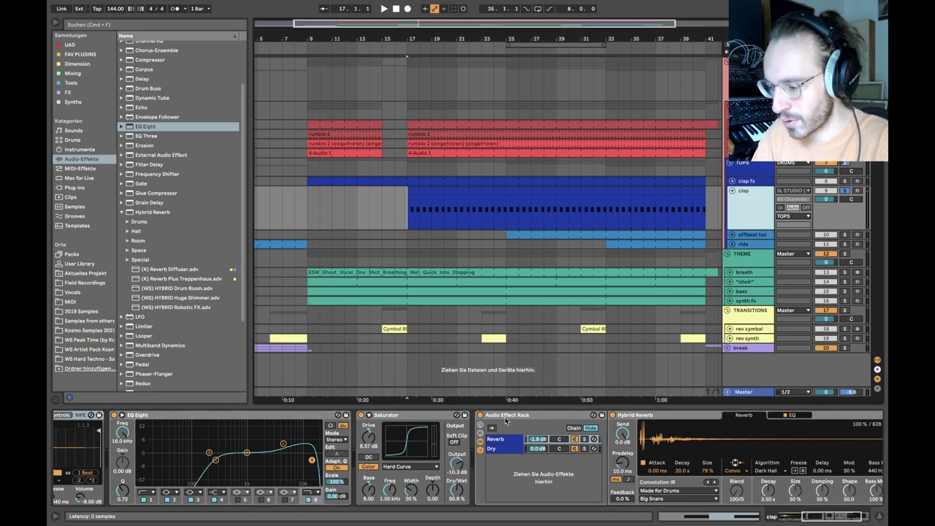
{"action": "left_click", "coordinate": [480, 441]}
{"action": "left_click", "coordinate": [480, 415]}
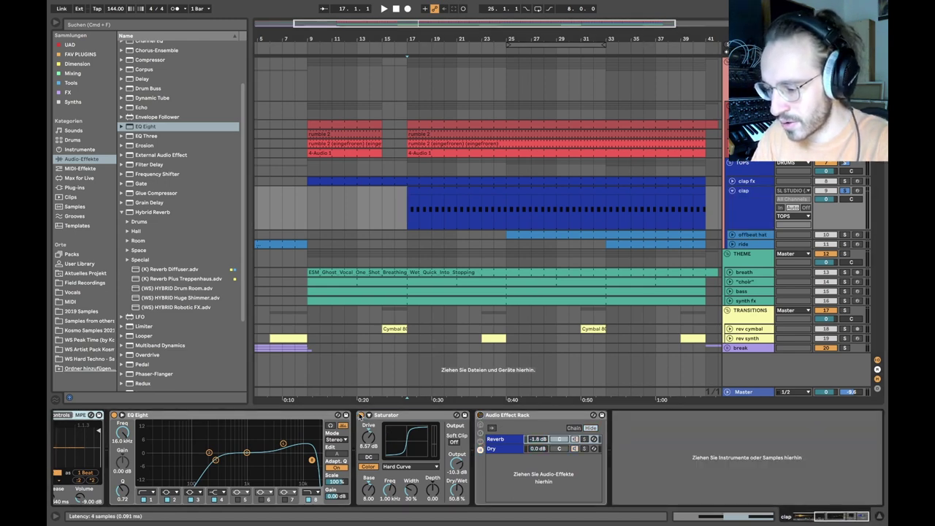
{"action": "left_click", "coordinate": [405, 212]}
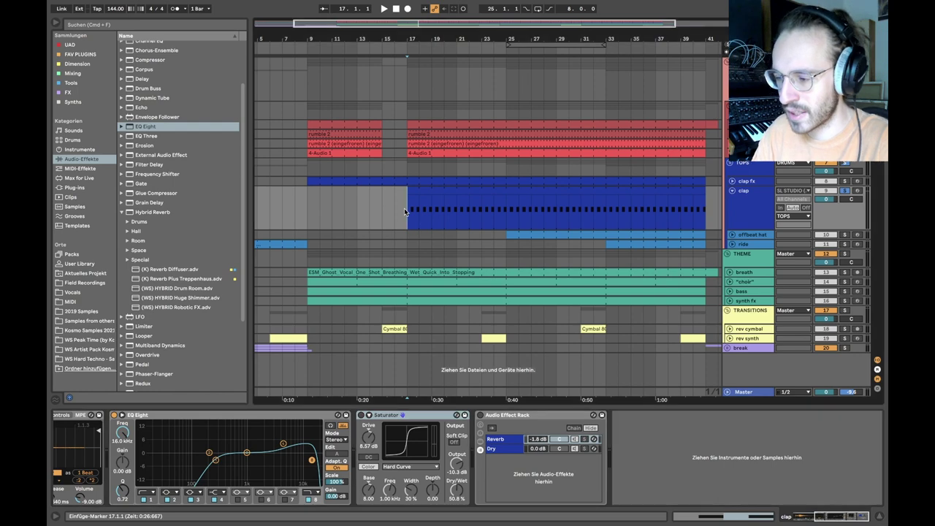
{"action": "key", "text": "space"}
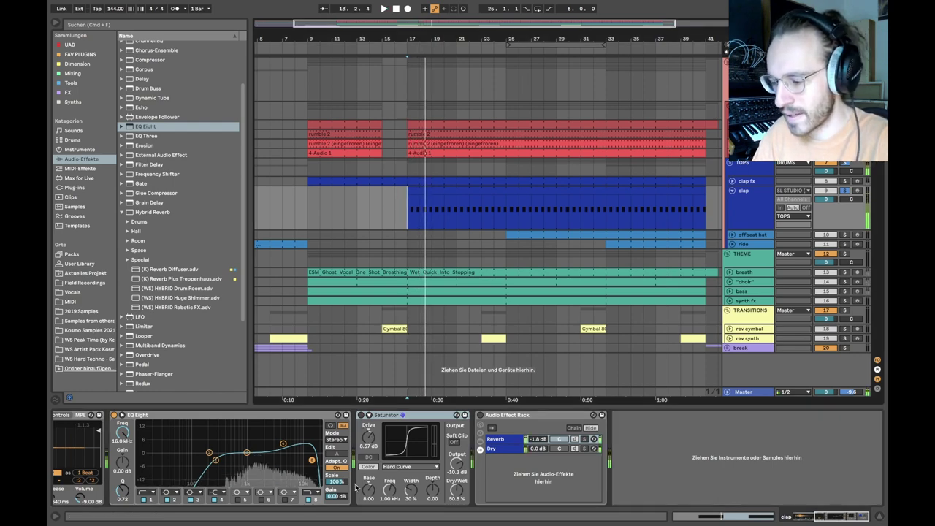
Re-enable the clap's Saturator and Audio Effect Rack with its Reverb chain shown, auditioning the clap from bar 17 after each
{"action": "scroll", "coordinate": [355, 468], "scroll_direction": "left", "scroll_amount": 5}
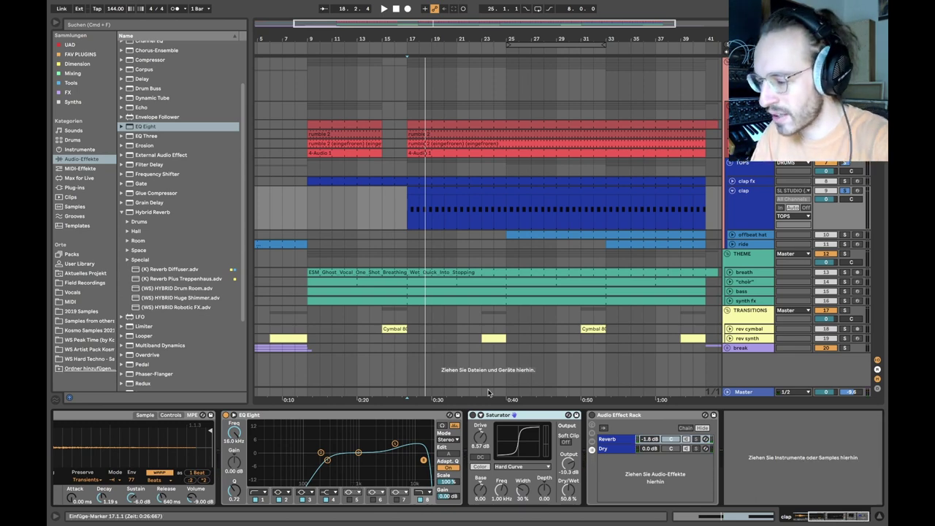
{"action": "key", "text": "space"}
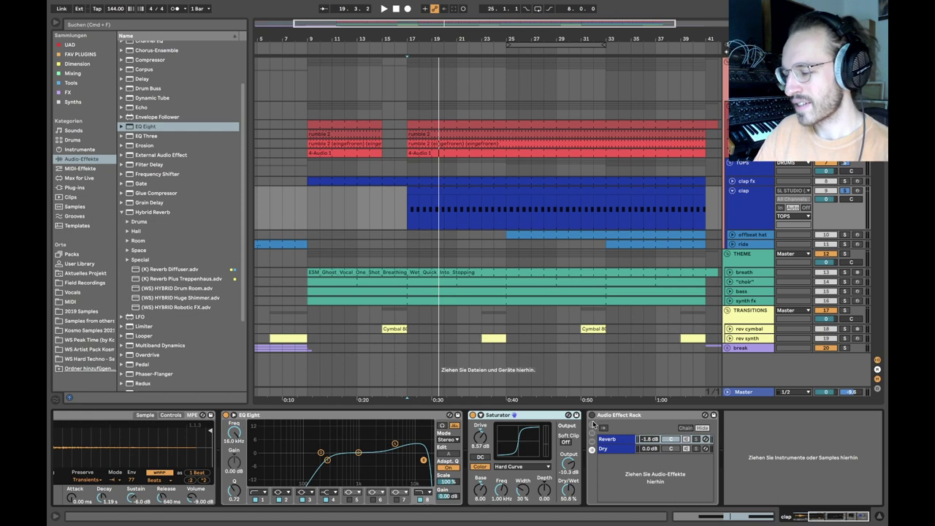
{"action": "left_click", "coordinate": [615, 439]}
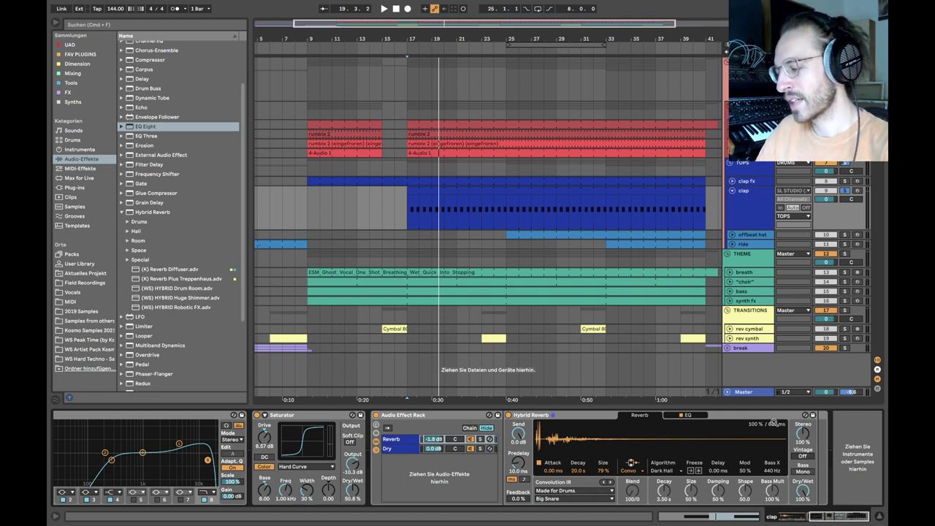
{"action": "left_click", "coordinate": [409, 211]}
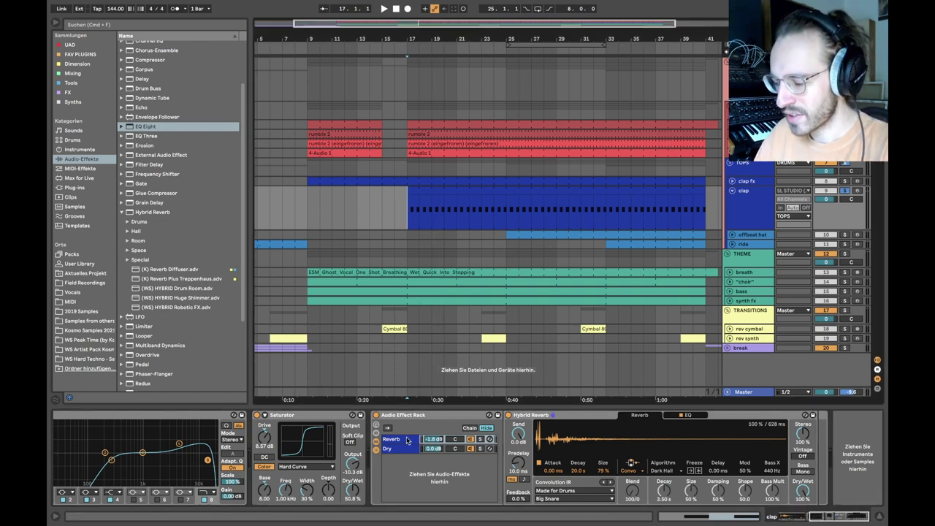
{"action": "key", "text": "space"}
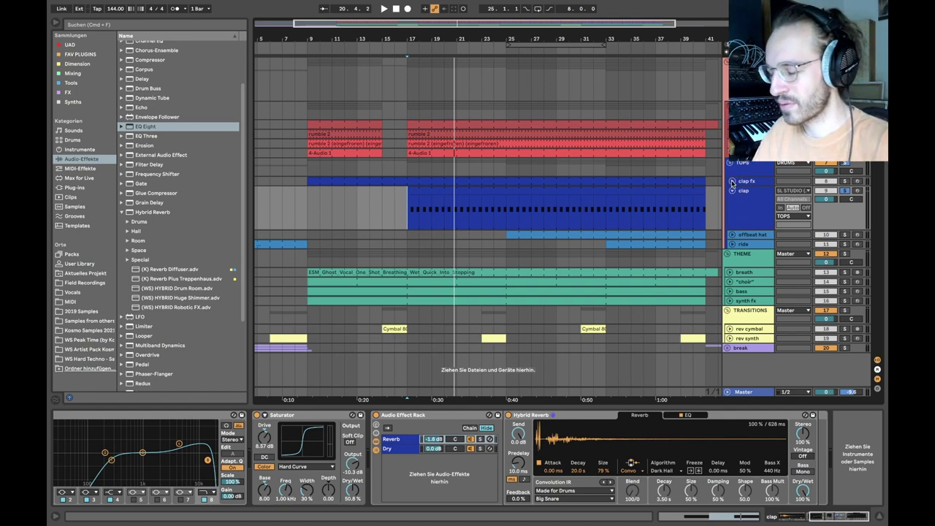
Unfold the clap fx track to show its MIDI notes around bar 17 above the clap track
{"action": "left_click", "coordinate": [732, 182]}
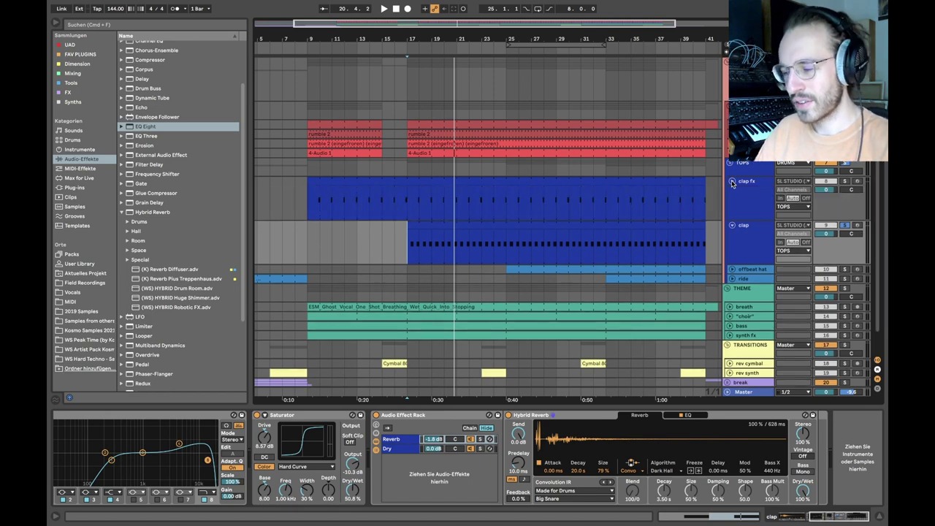
{"action": "scroll", "coordinate": [732, 183], "scroll_direction": "down", "scroll_amount": 2}
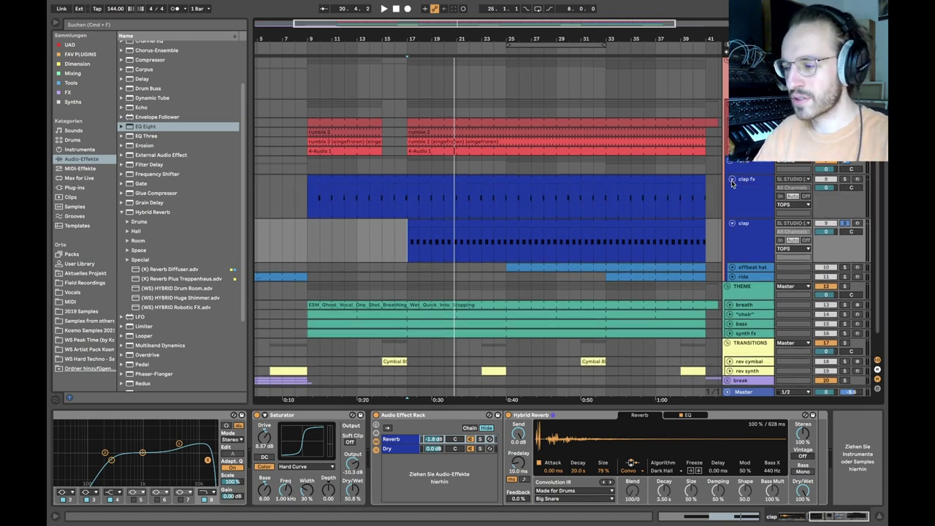
{"action": "scroll", "coordinate": [419, 187], "scroll_direction": "up", "scroll_amount": 5}
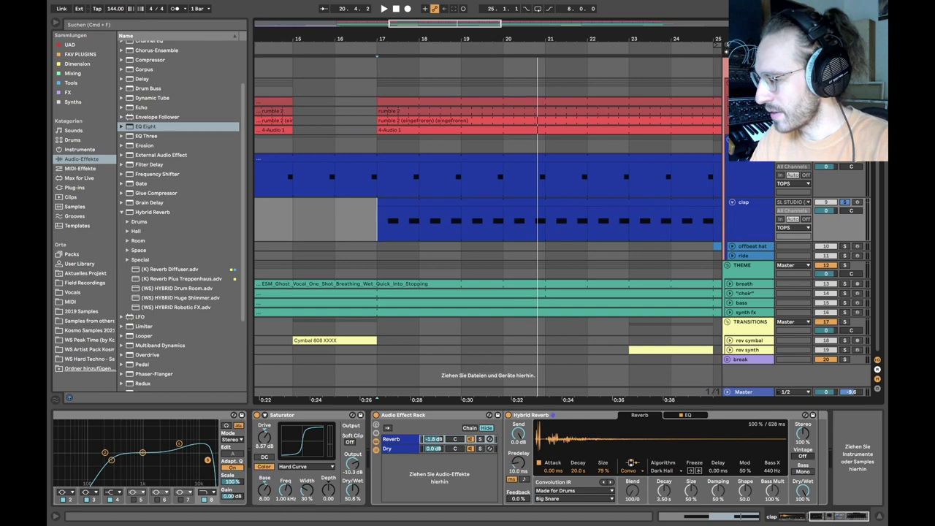
{"action": "scroll", "coordinate": [379, 189], "scroll_direction": "up", "scroll_amount": 3}
Set the arrangement's fixed grid to 1/8 and select the clap fx note on the last eighth of bar 17
{"action": "right_click", "coordinate": [407, 176]}
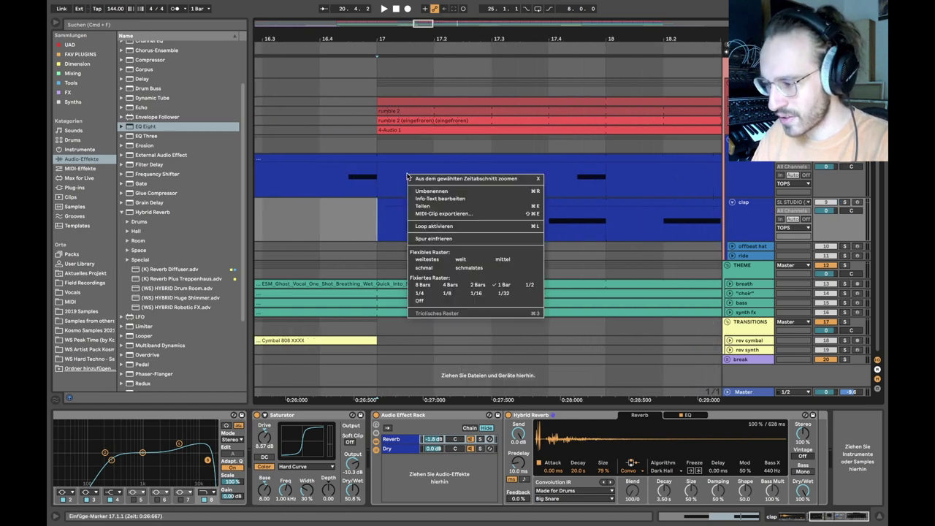
{"action": "left_click", "coordinate": [441, 293]}
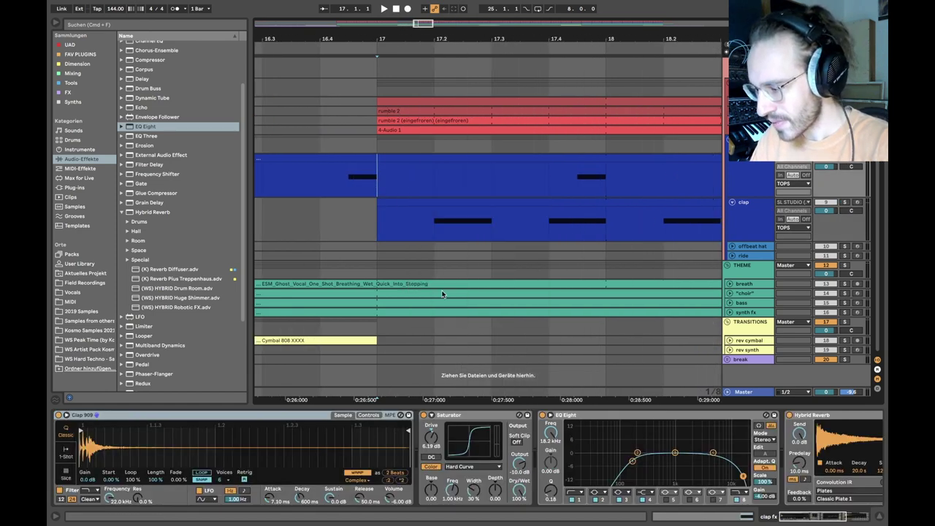
{"action": "left_click_drag", "start_coordinate": [576, 192], "coordinate": [599, 179]}
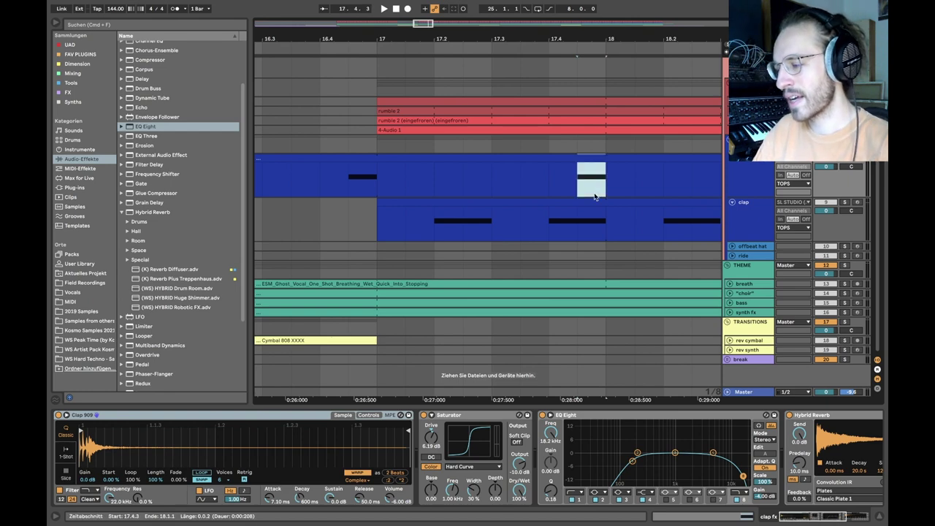
Loop bar 17 across the clap fx and clap tracks, and play it with the clap soloed
{"action": "left_click", "coordinate": [603, 177]}
{"action": "scroll", "coordinate": [606, 175], "scroll_direction": "down", "scroll_amount": 2}
{"action": "scroll", "coordinate": [605, 172], "scroll_direction": "down", "scroll_amount": 5}
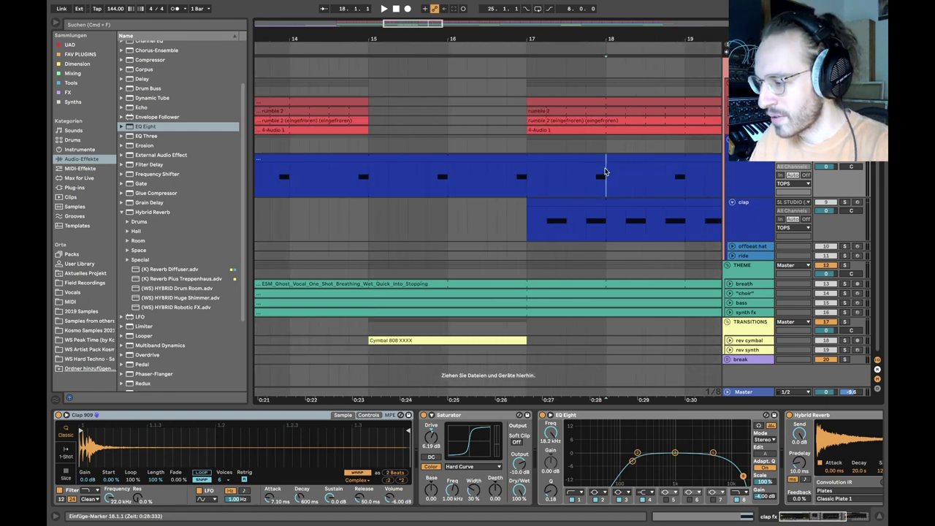
{"action": "left_click_drag", "start_coordinate": [605, 173], "coordinate": [530, 214]}
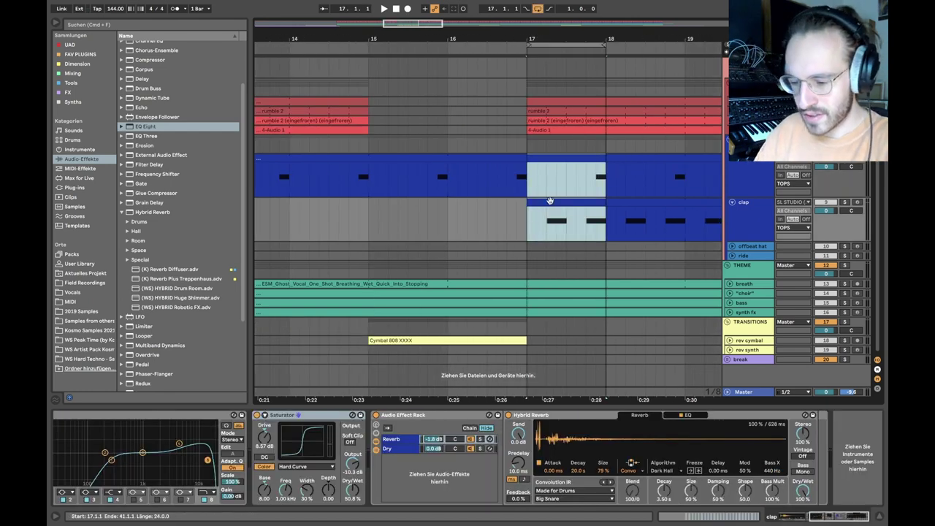
{"action": "key", "text": "super+l"}
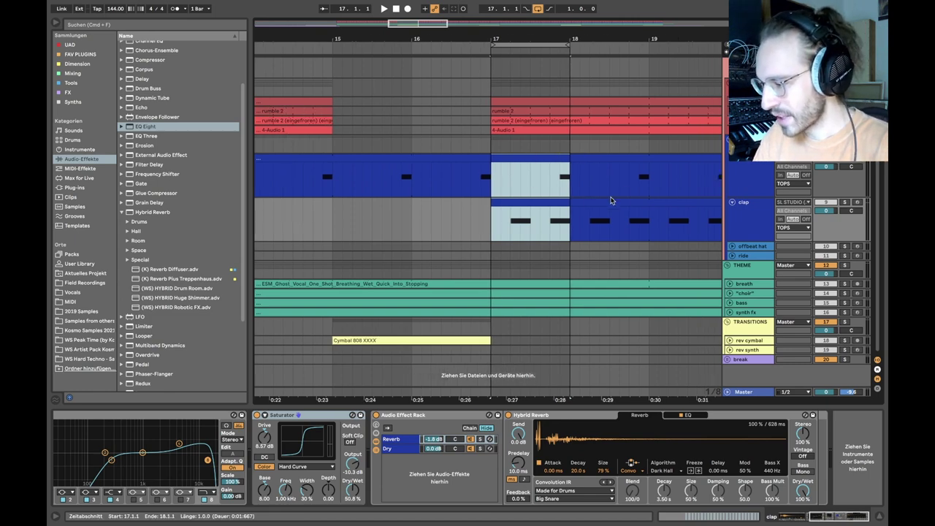
{"action": "left_click", "coordinate": [845, 202]}
{"action": "key", "text": "space"}
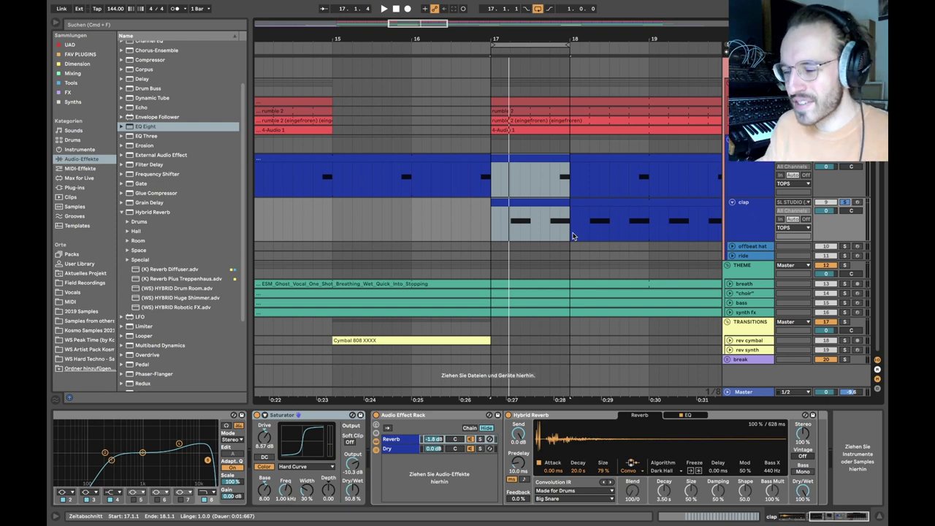
Open the clap fx track's devices and examine its Saturator, EQ Eight and Hybrid Reverb
{"action": "left_click", "coordinate": [749, 172]}
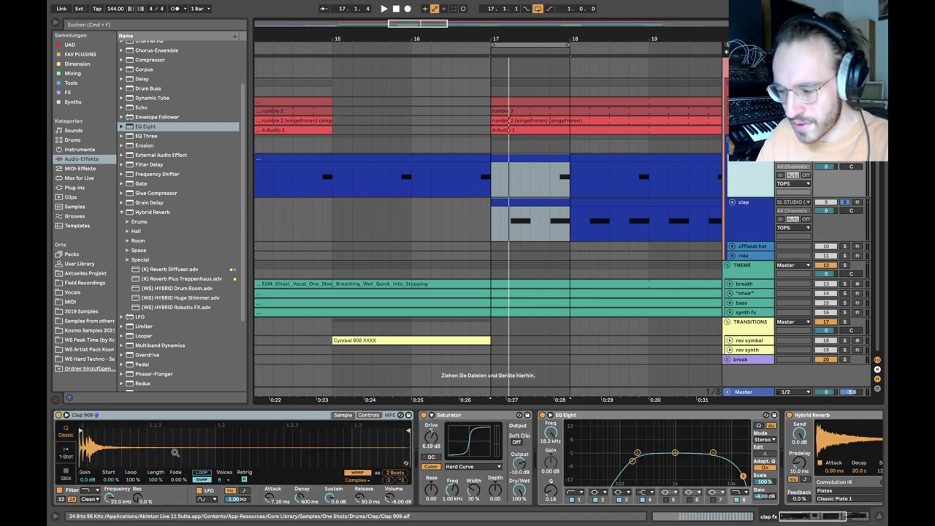
{"action": "scroll", "coordinate": [493, 454], "scroll_direction": "right", "scroll_amount": 5}
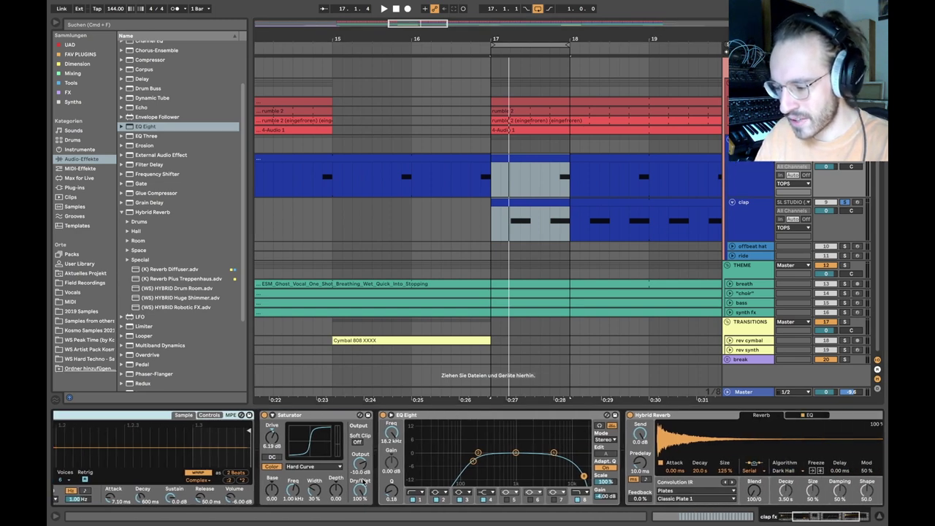
{"action": "left_click", "coordinate": [312, 415]}
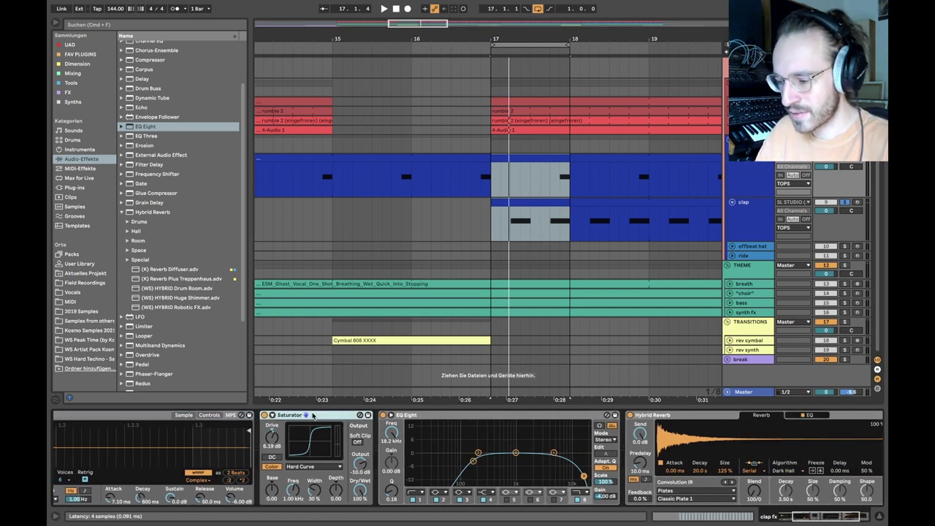
{"action": "left_click", "coordinate": [443, 415]}
{"action": "scroll", "coordinate": [443, 453], "scroll_direction": "right", "scroll_amount": 4}
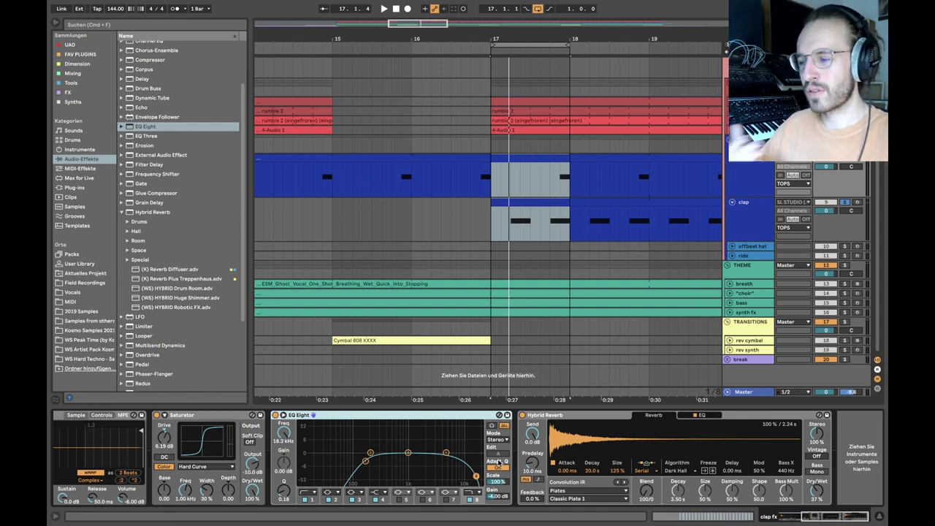
Compare the clap's EQ, Saturator and reverb rack with the clap fx track's devices, alternating between the two tracks
{"action": "left_click", "coordinate": [538, 246]}
{"action": "left_click", "coordinate": [530, 218]}
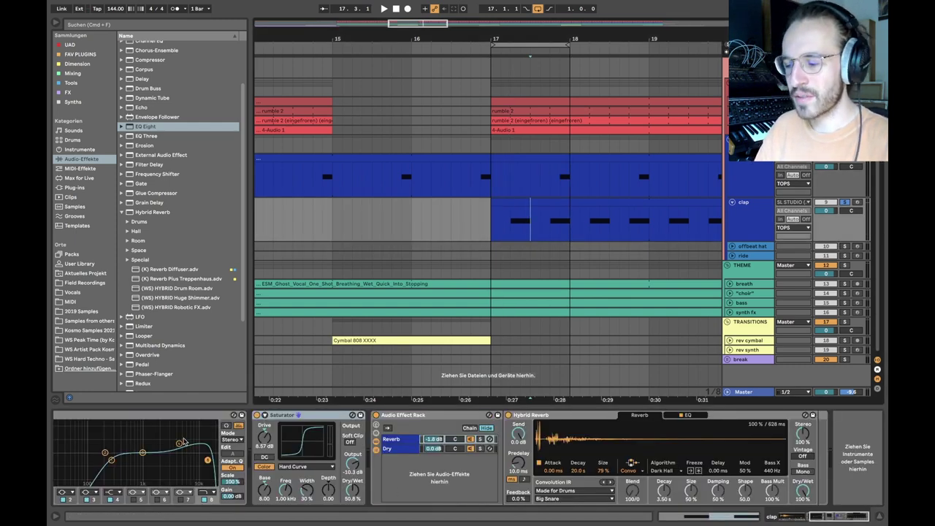
{"action": "left_click", "coordinate": [530, 186]}
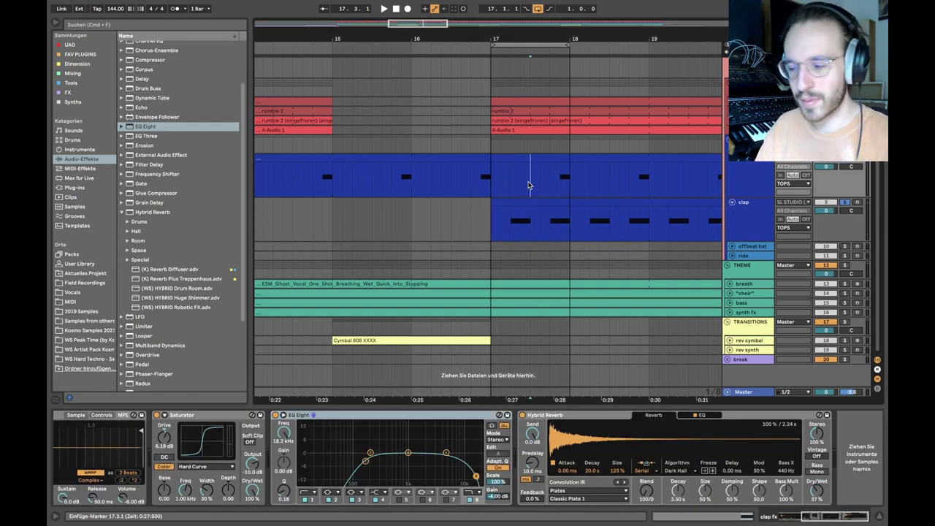
{"action": "left_click", "coordinate": [534, 232]}
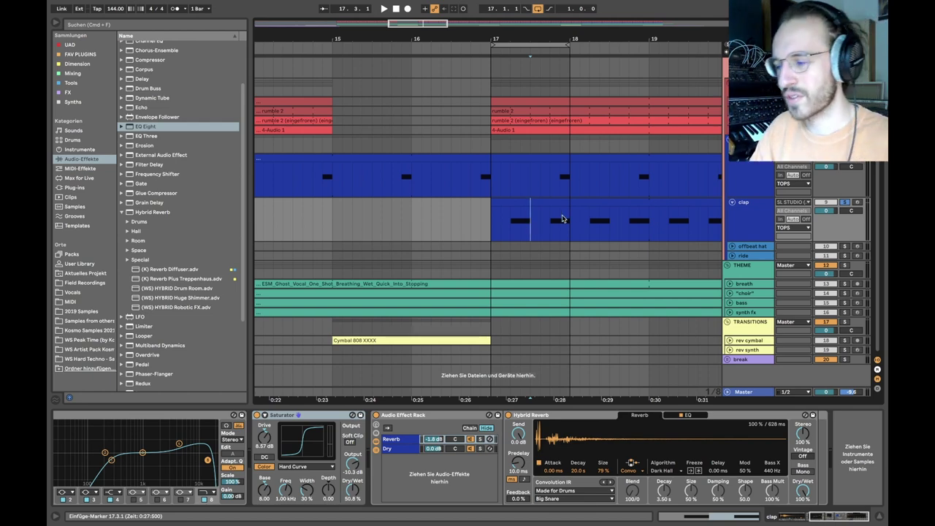
{"action": "left_click", "coordinate": [570, 178]}
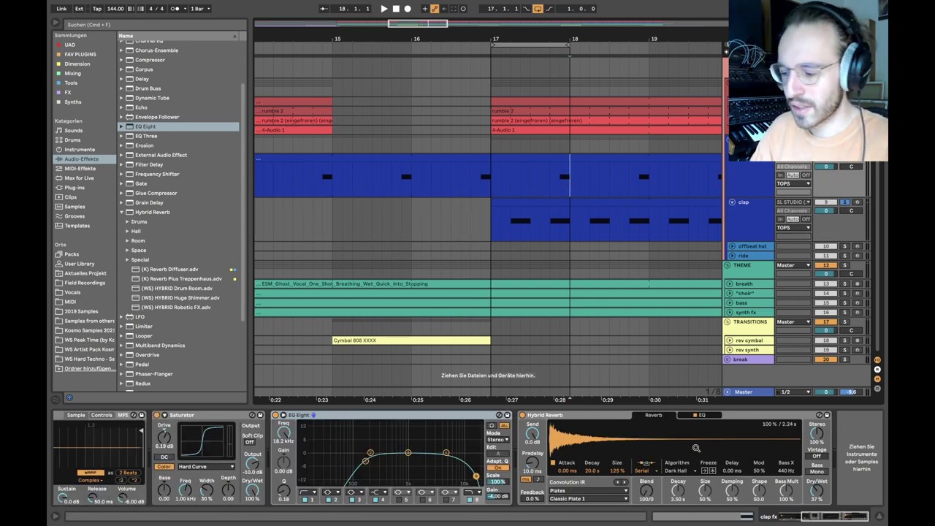
{"action": "left_click", "coordinate": [755, 206]}
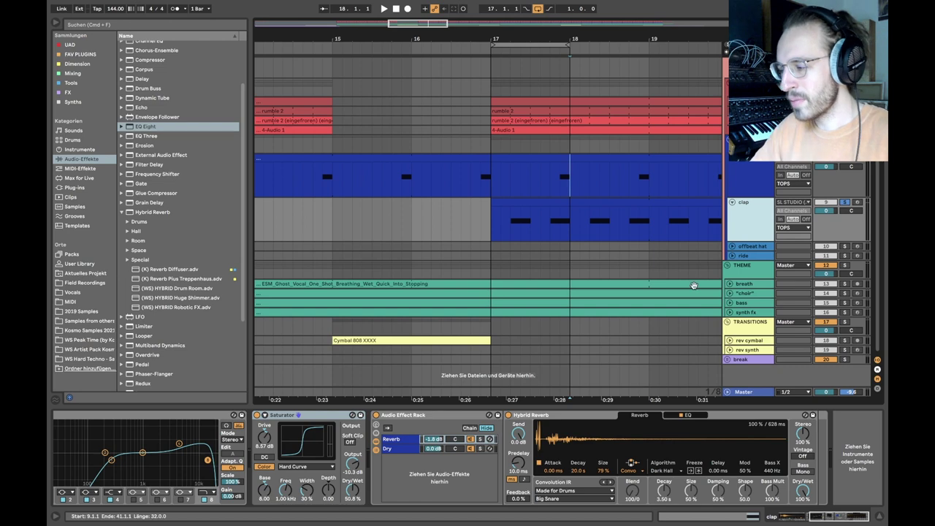
{"action": "left_click", "coordinate": [748, 181]}
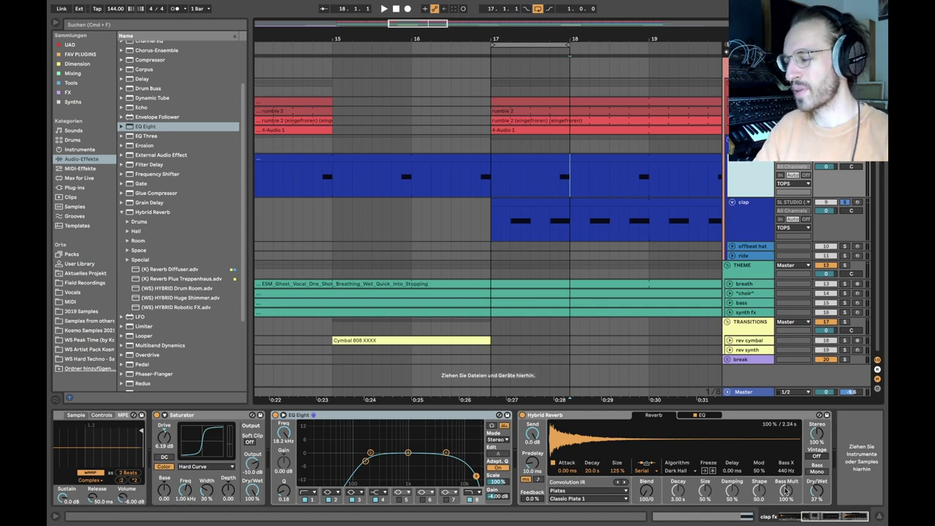
{"action": "left_click", "coordinate": [757, 214]}
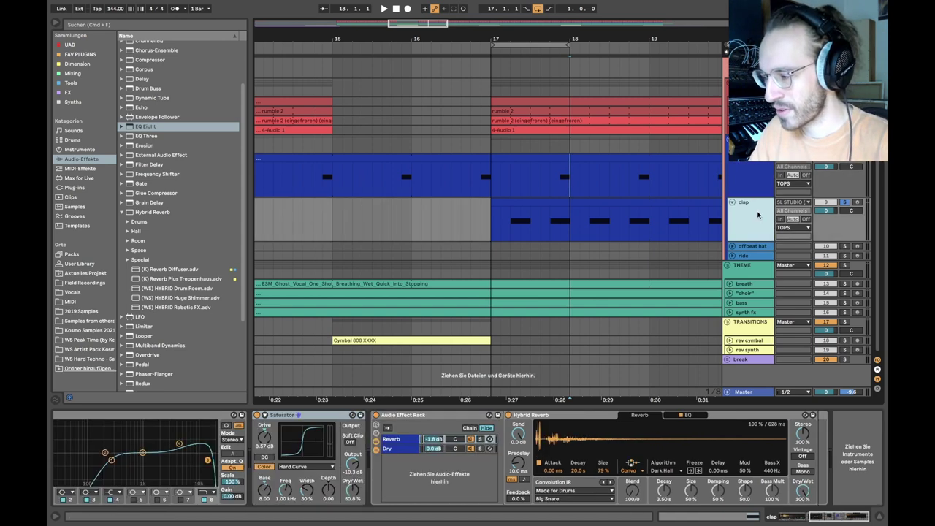
{"action": "left_click", "coordinate": [749, 186]}
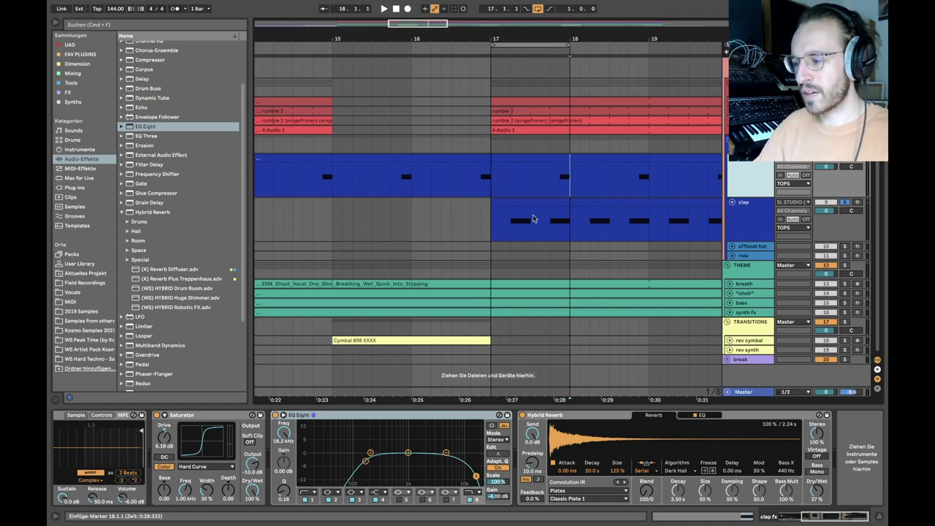
{"action": "left_click", "coordinate": [485, 222]}
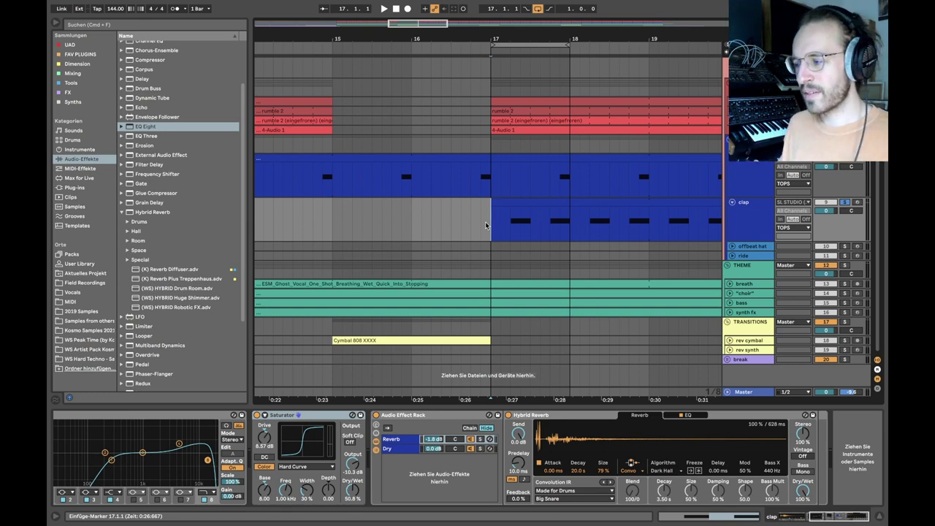
{"action": "left_click", "coordinate": [557, 181]}
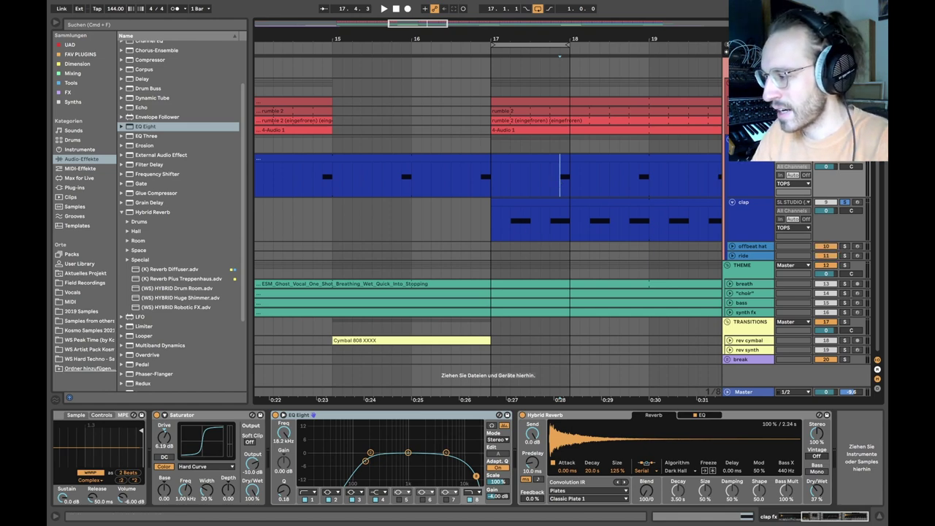
Play the looped bar 17 from its start to hear the clap and clap fx together
{"action": "left_click", "coordinate": [491, 87]}
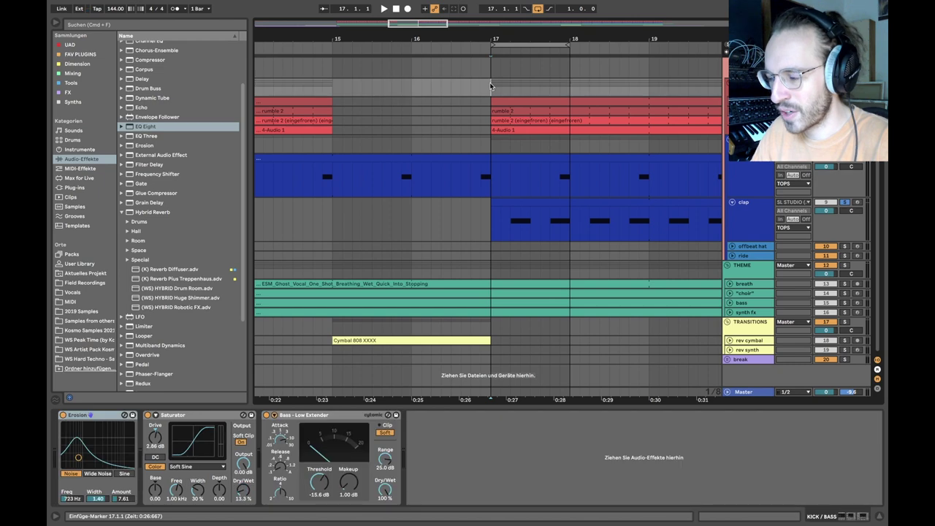
{"action": "key", "text": "space"}
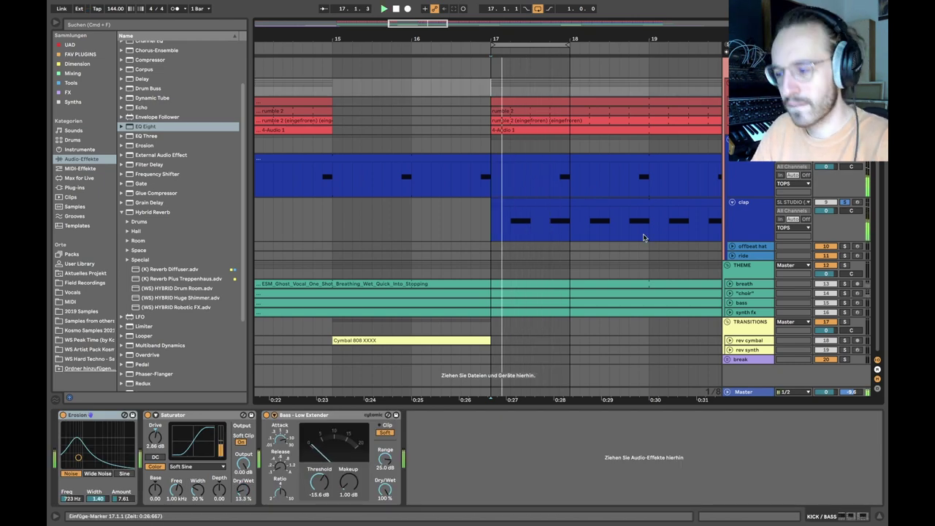
{"action": "key", "text": "space"}
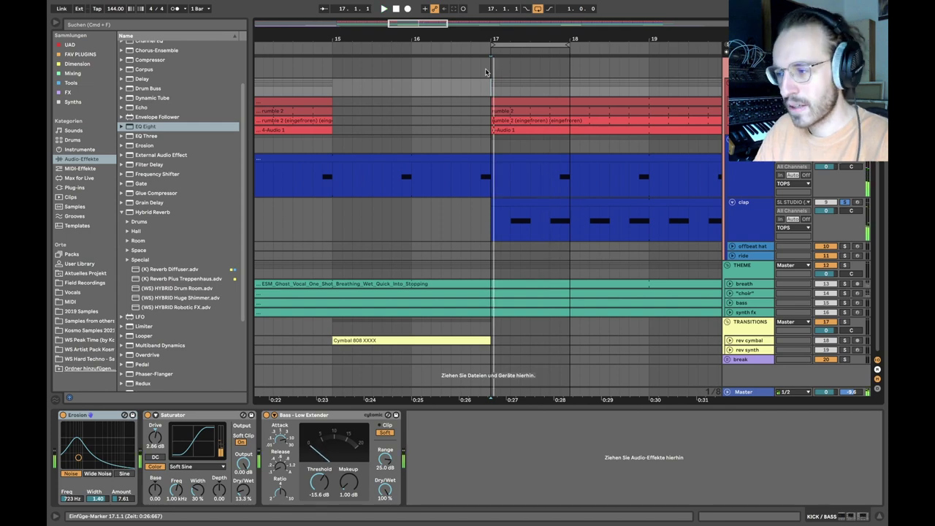
Examine the clap fx rhythm by marking bar 17 as one cycle of the pattern
{"action": "left_click", "coordinate": [515, 177]}
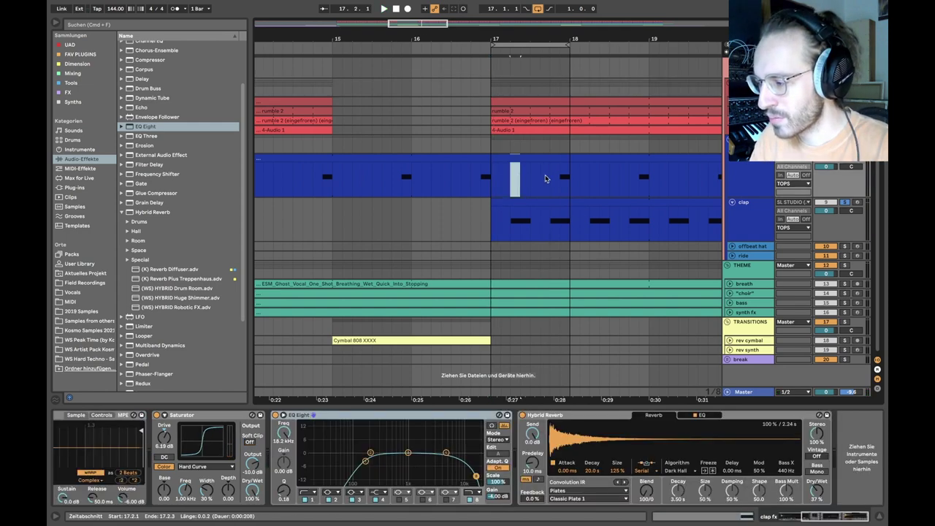
{"action": "left_click", "coordinate": [551, 178]}
{"action": "left_click", "coordinate": [570, 178]}
{"action": "left_click_drag", "start_coordinate": [570, 178], "coordinate": [492, 178]}
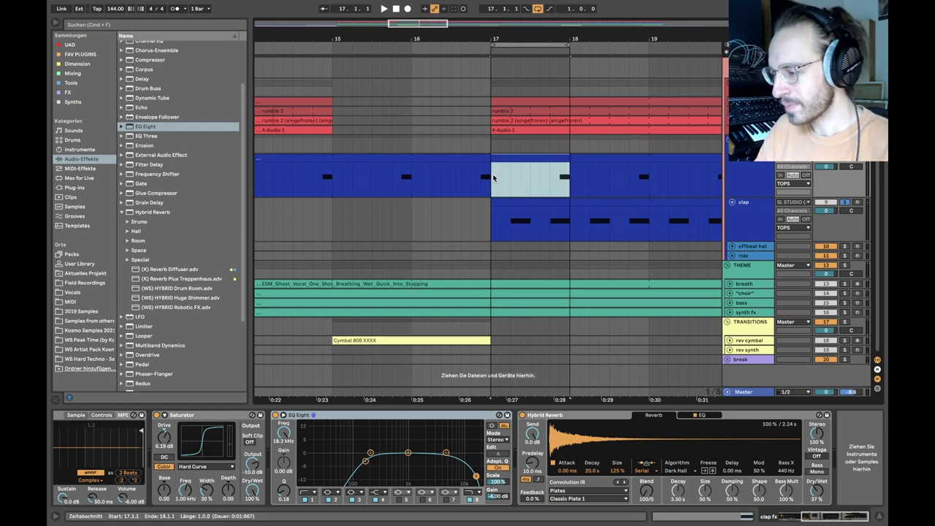
{"action": "key", "text": "minus"}
{"action": "left_click", "coordinate": [654, 180], "text": "shift"}
{"action": "scroll", "coordinate": [654, 179], "scroll_direction": "down", "scroll_amount": 4}
{"action": "left_click", "coordinate": [627, 187]}
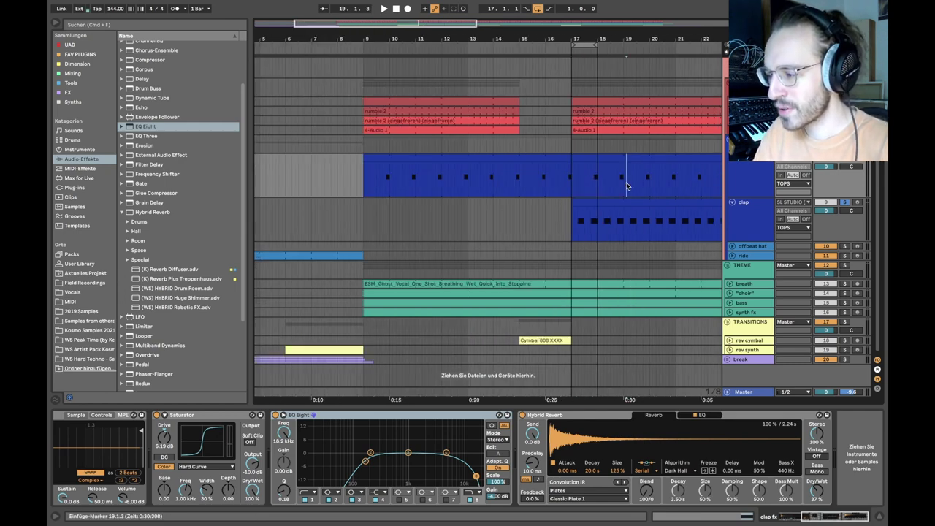
{"action": "scroll", "coordinate": [575, 179], "scroll_direction": "up", "scroll_amount": 4}
{"action": "left_click_drag", "start_coordinate": [567, 180], "coordinate": [620, 179]}
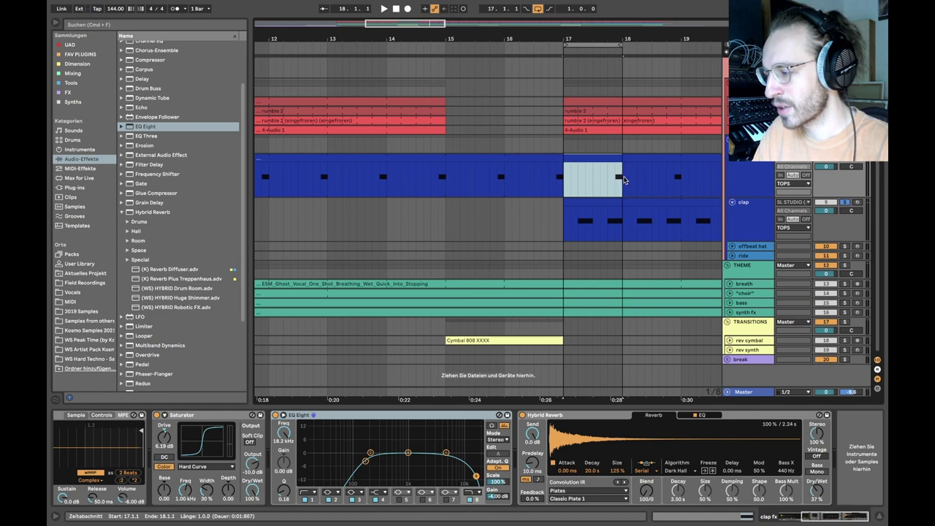
Mark the clap fx note on the last eighth of bars 17 and 18, and select both bars across the TOPS group
{"action": "scroll", "coordinate": [622, 182], "scroll_direction": "right", "scroll_amount": 5}
{"action": "mouse_move", "coordinate": [433, 188]}
{"action": "left_mouse_down"}
{"action": "mouse_move", "coordinate": [456, 192]}
{"action": "mouse_move", "coordinate": [446, 188]}
{"action": "left_mouse_up"}
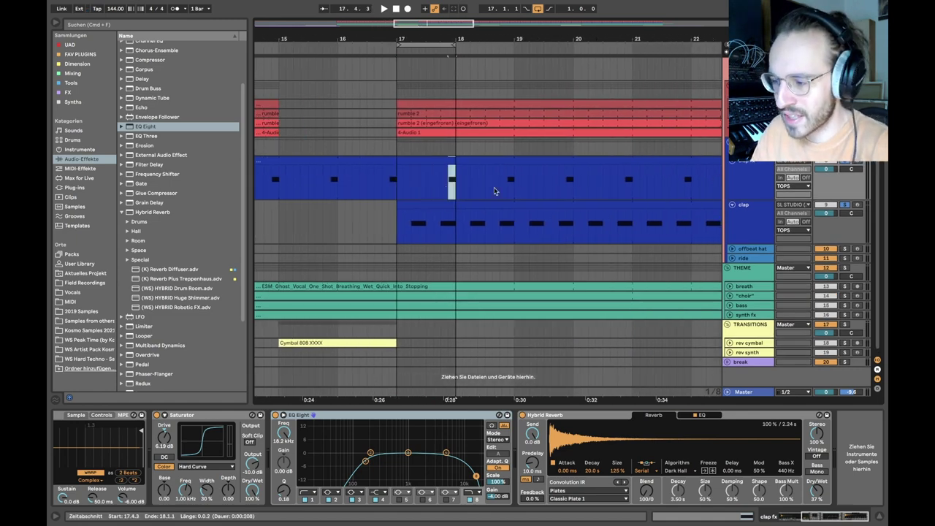
{"action": "left_click_drag", "start_coordinate": [515, 187], "coordinate": [506, 184]}
{"action": "scroll", "coordinate": [546, 193], "scroll_direction": "right", "scroll_amount": 3}
{"action": "scroll", "coordinate": [489, 196], "scroll_direction": "down", "scroll_amount": 2}
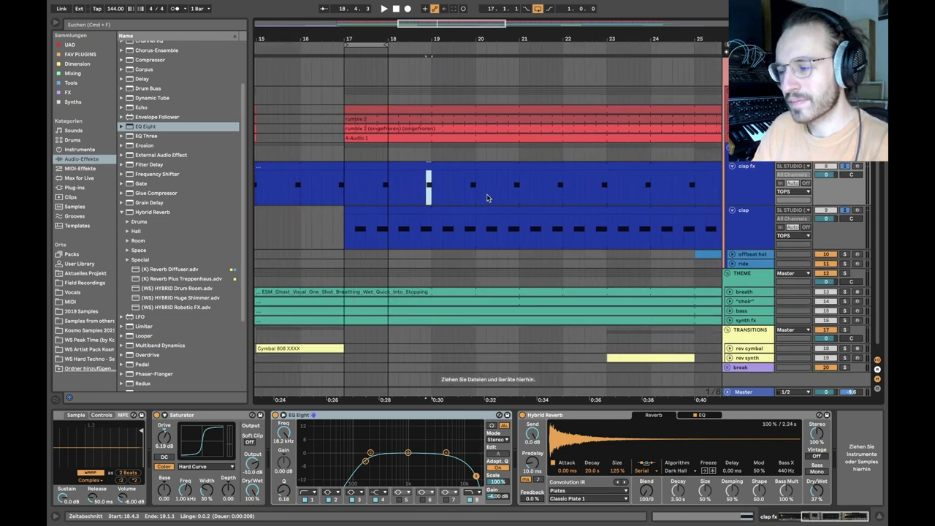
{"action": "left_click_drag", "start_coordinate": [347, 155], "coordinate": [431, 156]}
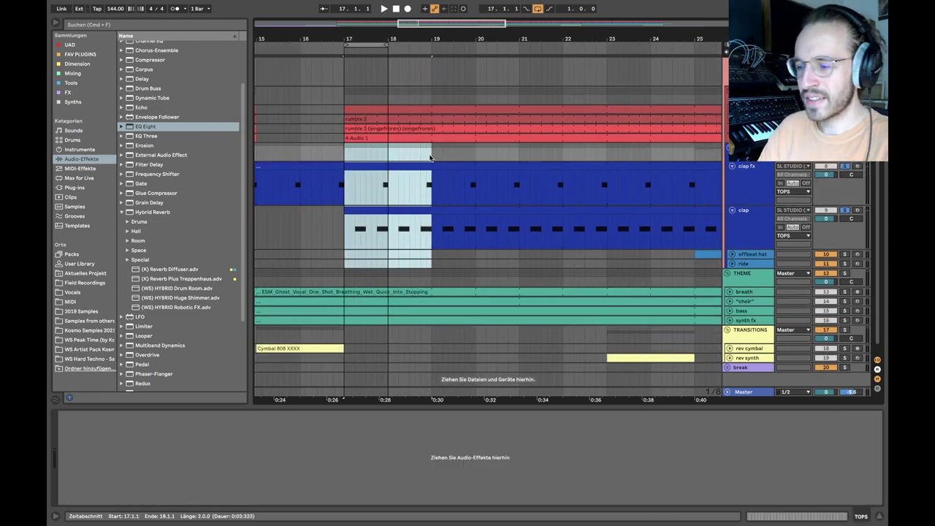
{"action": "scroll", "coordinate": [431, 157], "scroll_direction": "left", "scroll_amount": 3}
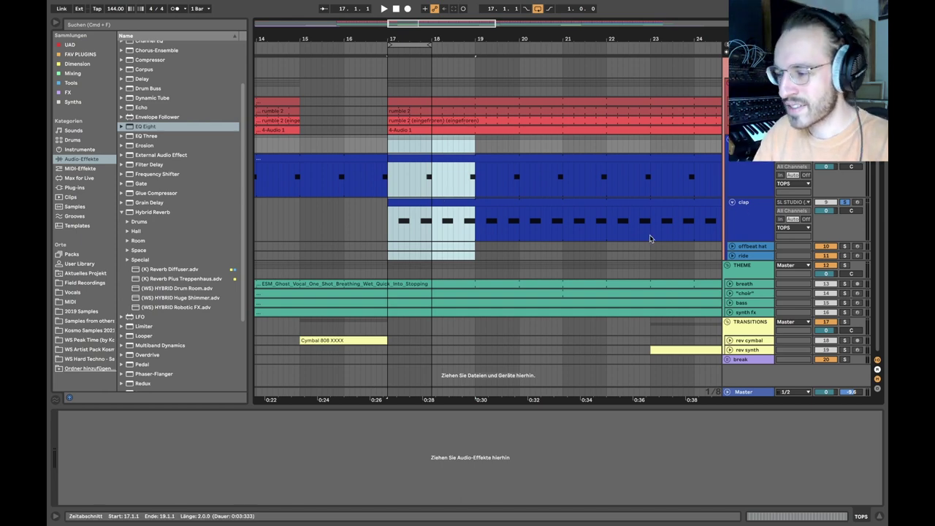
Step between the clap fx, clap and offbeat hat tracks to compare their devices, ending on clap fx
{"action": "left_click", "coordinate": [757, 213]}
{"action": "left_click", "coordinate": [760, 179]}
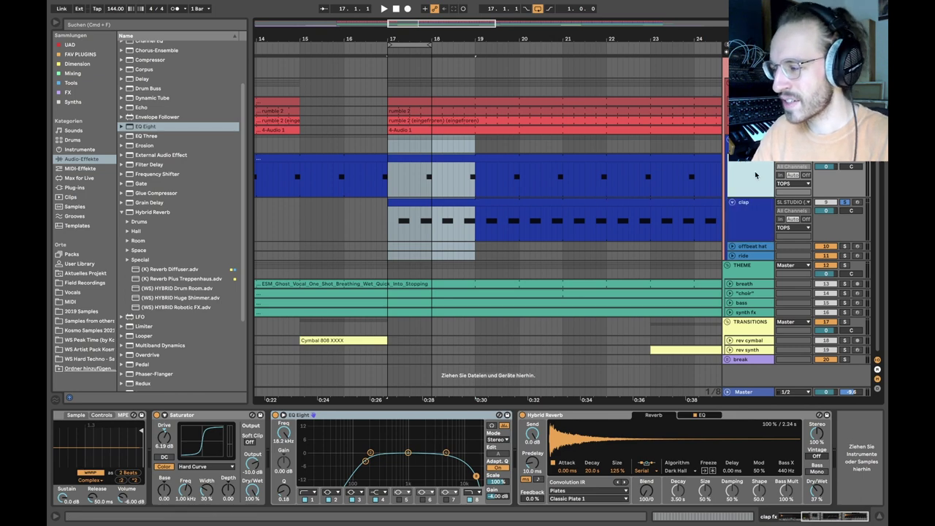
{"action": "key", "text": "Down"}
{"action": "key", "text": "Up"}
{"action": "key", "text": "Down"}
{"action": "key", "text": "Up"}
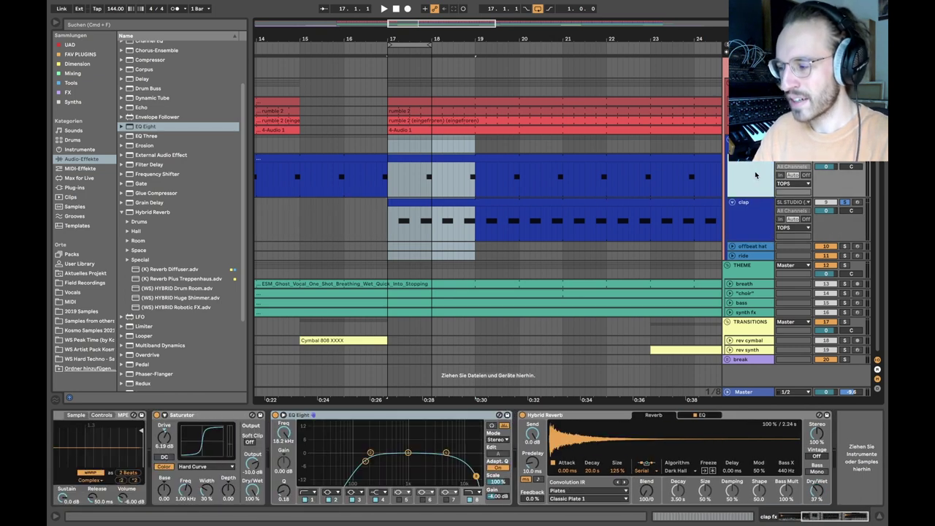
{"action": "key", "text": "Down"}
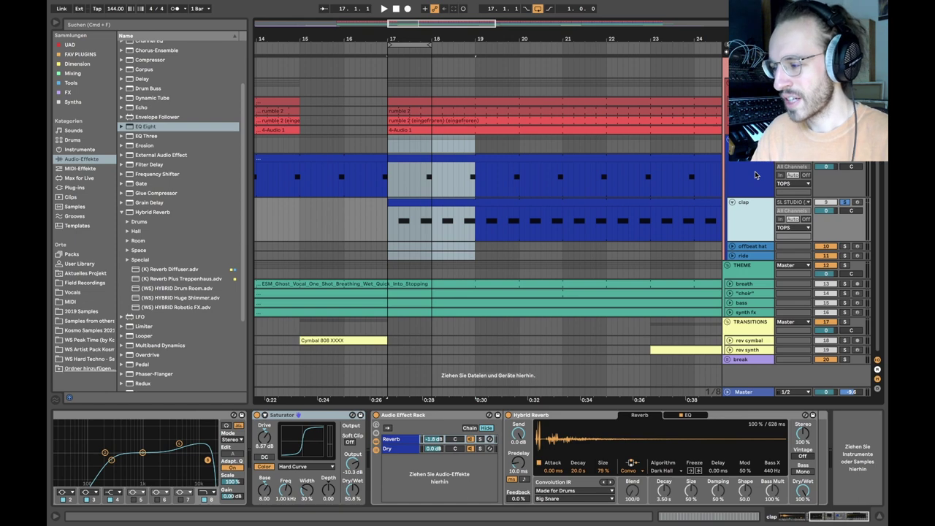
{"action": "key", "text": "Up"}
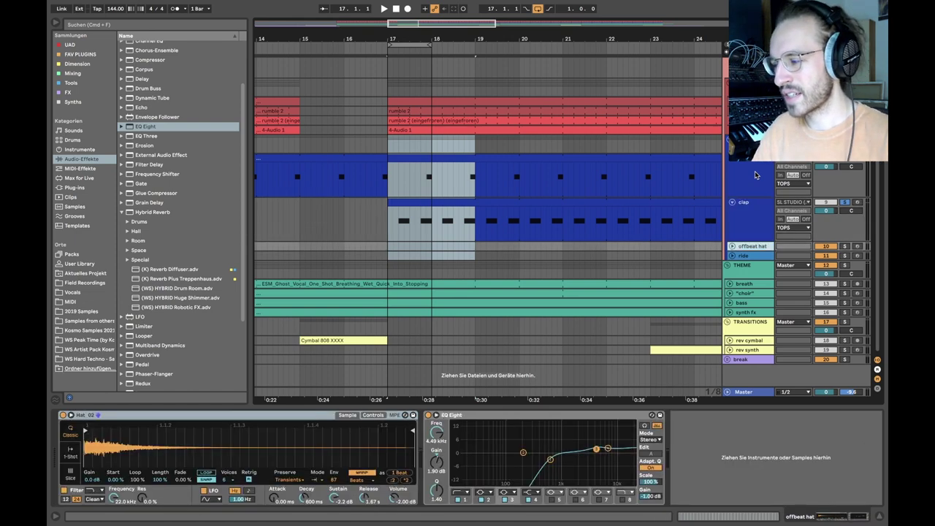
{"action": "key", "text": "Down"}
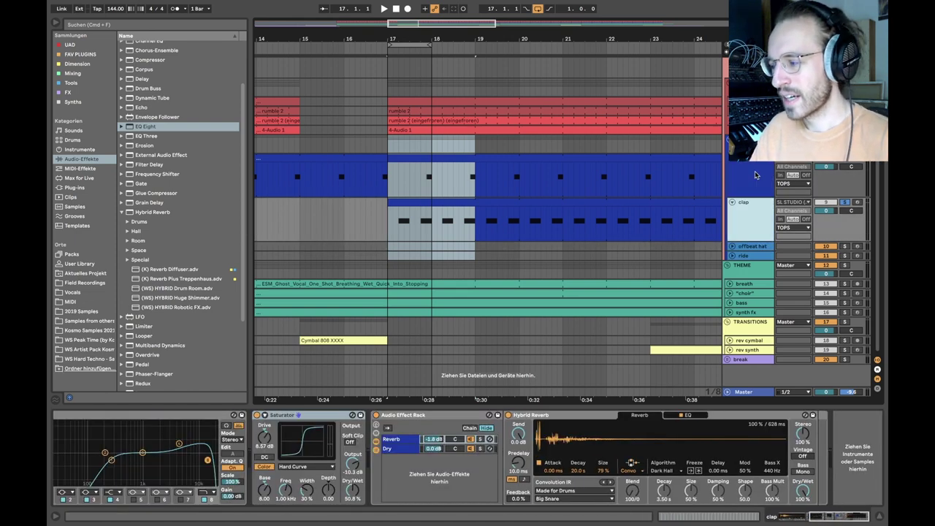
{"action": "key", "text": "Up"}
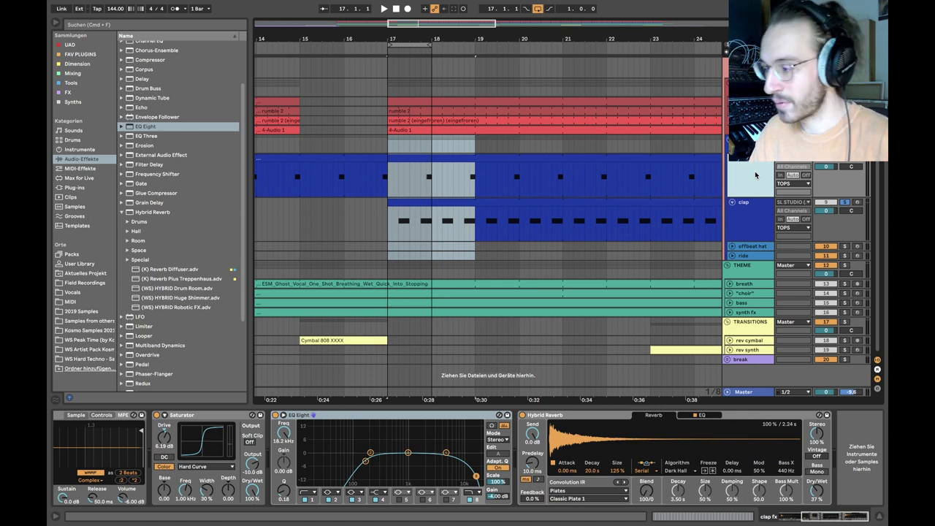
Collapse the clap fx and clap tracks and expand the offbeat hat and ride tracks in the TOPS group
{"action": "left_click", "coordinate": [745, 203]}
{"action": "left_click", "coordinate": [732, 202]}
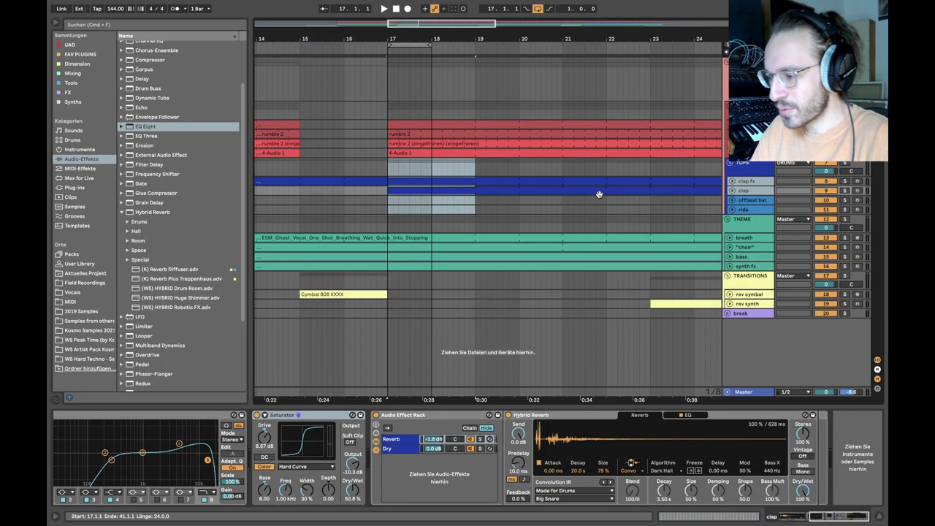
{"action": "scroll", "coordinate": [599, 197], "scroll_direction": "down", "scroll_amount": 3}
{"action": "scroll", "coordinate": [599, 197], "scroll_direction": "down", "scroll_amount": 3}
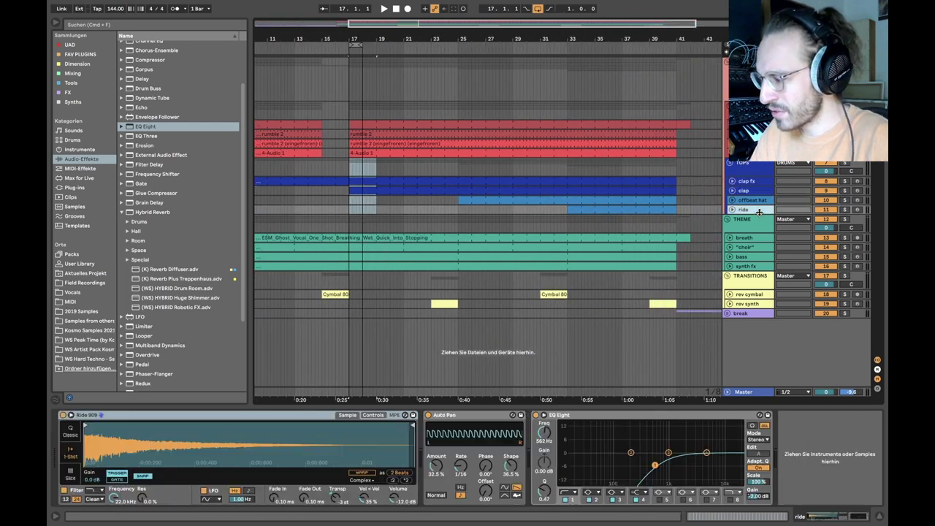
{"action": "left_click", "coordinate": [753, 210]}
{"action": "left_click", "coordinate": [751, 202], "text": "shift"}
{"action": "left_click", "coordinate": [732, 201]}
{"action": "scroll", "coordinate": [543, 252], "scroll_direction": "down", "scroll_amount": 2}
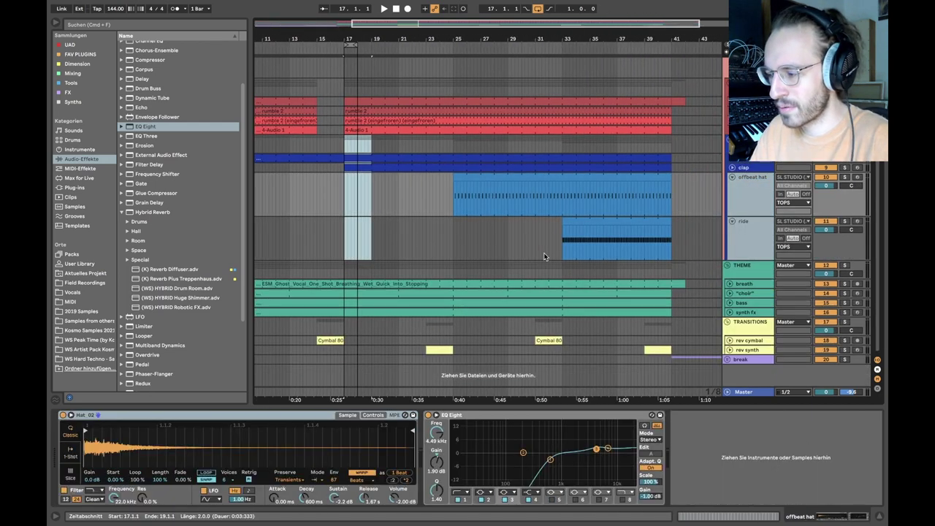
Solo the offbeat hat track and play it from bar 29
{"action": "left_click", "coordinate": [490, 198]}
{"action": "left_click", "coordinate": [508, 195]}
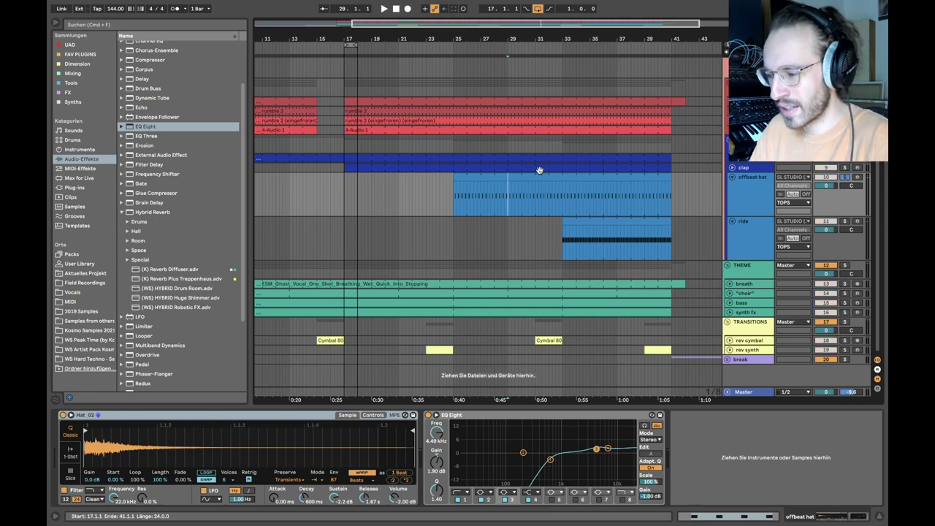
{"action": "scroll", "coordinate": [518, 182], "scroll_direction": "up", "scroll_amount": 5}
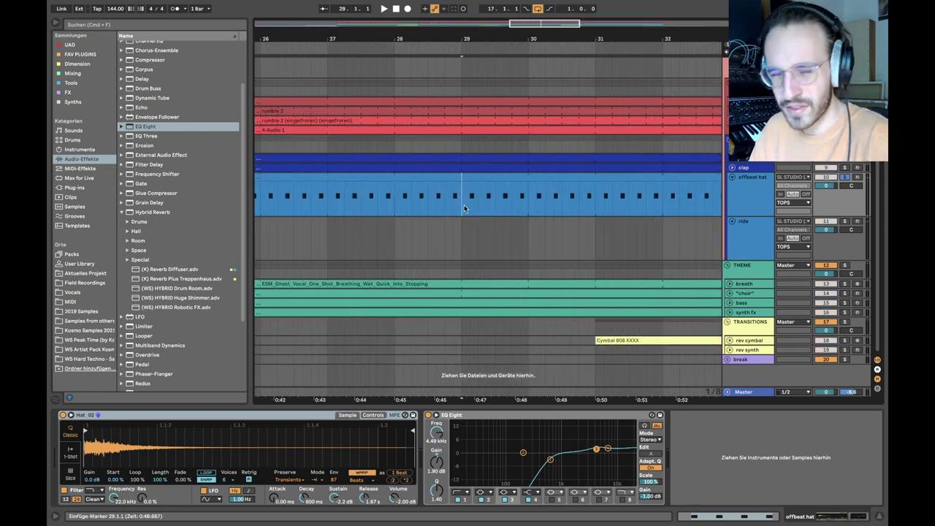
{"action": "key", "text": "space"}
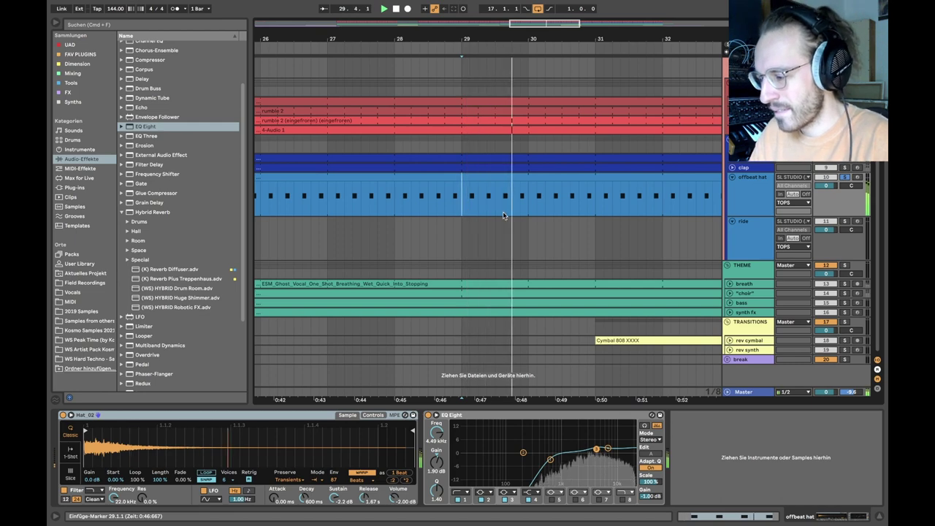
{"action": "key", "text": "minus"}
{"action": "key", "text": "minus"}
{"action": "left_click", "coordinate": [554, 219]}
{"action": "key", "text": "space"}
Solo the ride track instead and play its clip from bar 33
{"action": "left_click", "coordinate": [844, 221]}
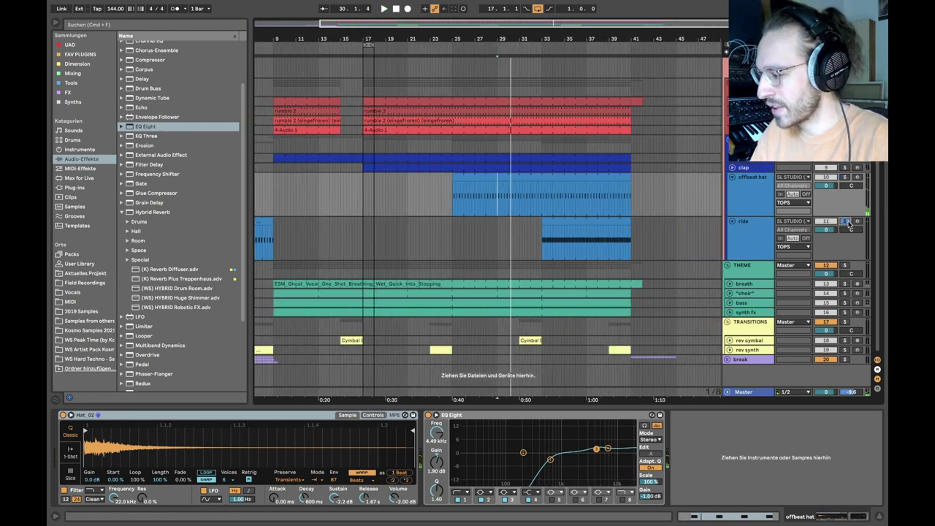
{"action": "left_click", "coordinate": [581, 229]}
{"action": "key", "text": "space"}
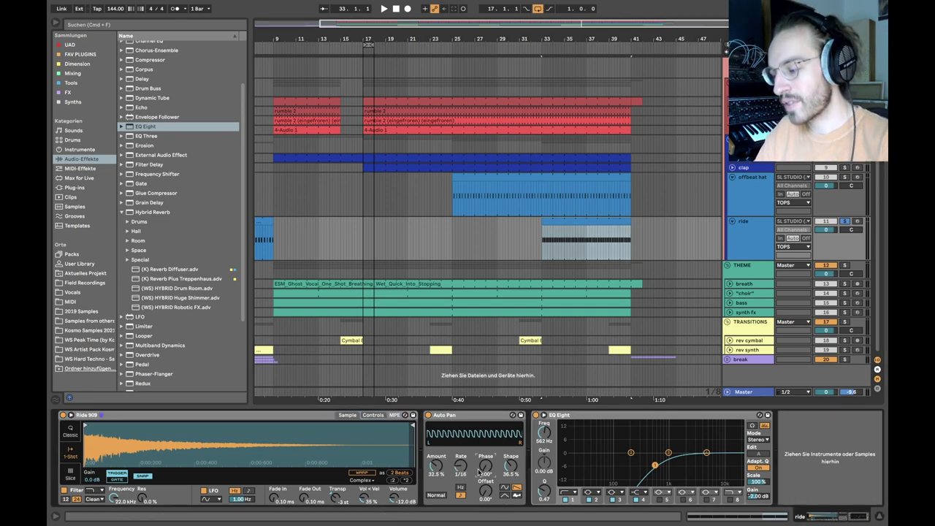
Audition the ride's Auto Pan by trying a different phase, resetting it to 0°, and comparing the sound with the effect toggled
{"action": "left_click_drag", "start_coordinate": [485, 468], "coordinate": [488, 475]}
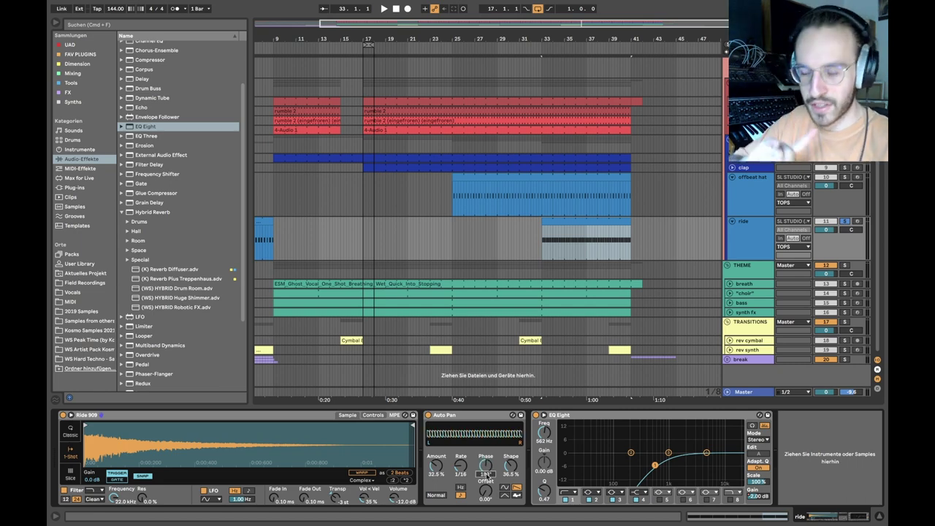
{"action": "key", "text": "Delete"}
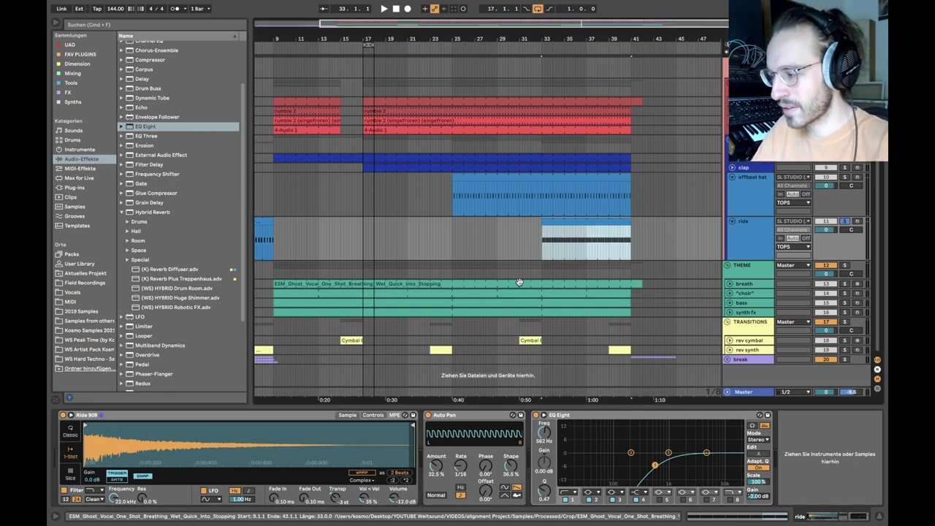
{"action": "key", "text": "space"}
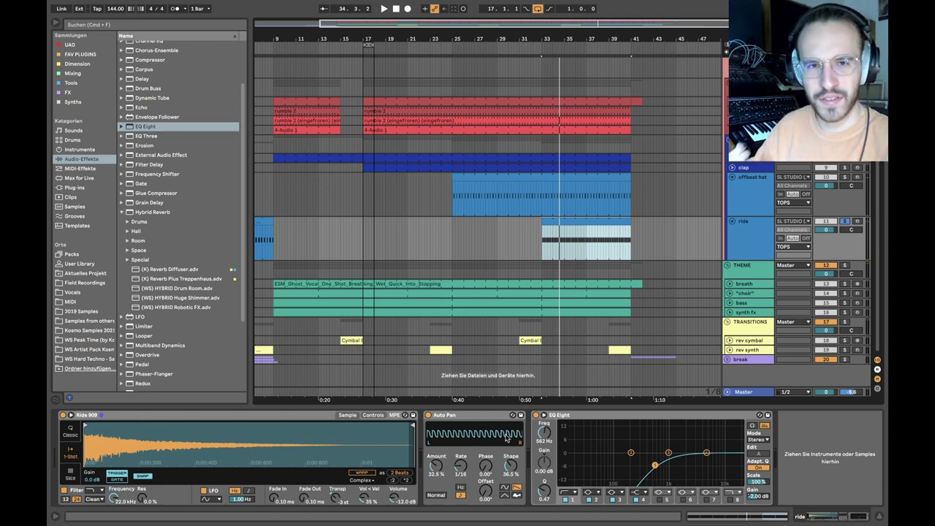
{"action": "left_click", "coordinate": [427, 416]}
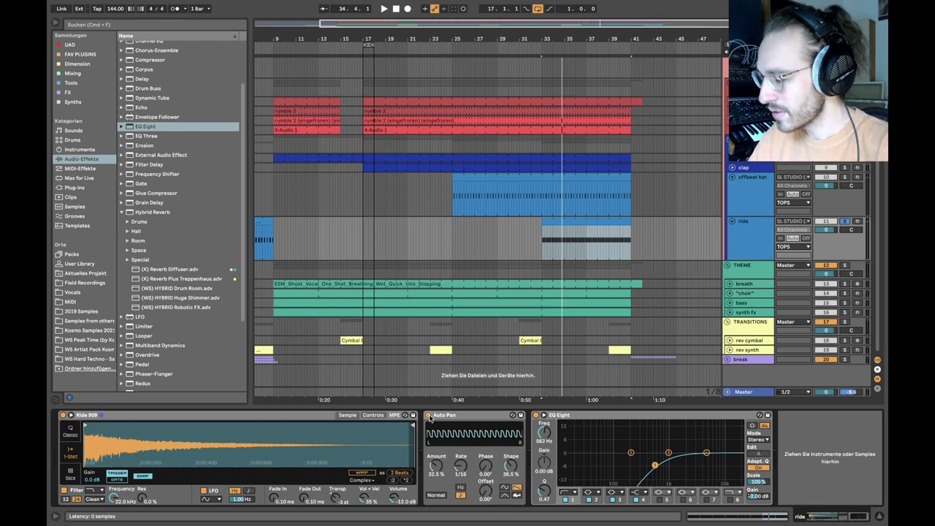
{"action": "key", "text": "space"}
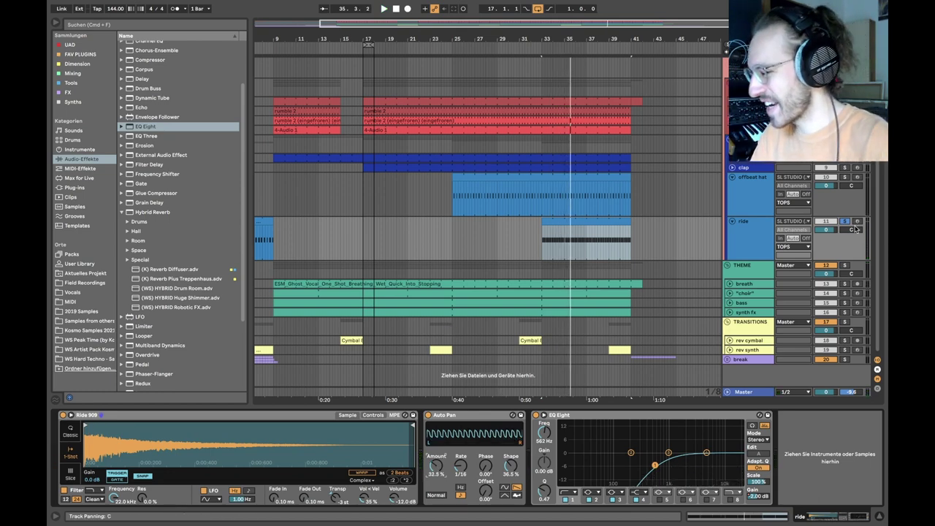
Collapse the offbeat hat and ride tracks, and mark bar 17 of the clap fx clip as one pattern cycle
{"action": "left_click", "coordinate": [737, 204]}
{"action": "left_click", "coordinate": [745, 229]}
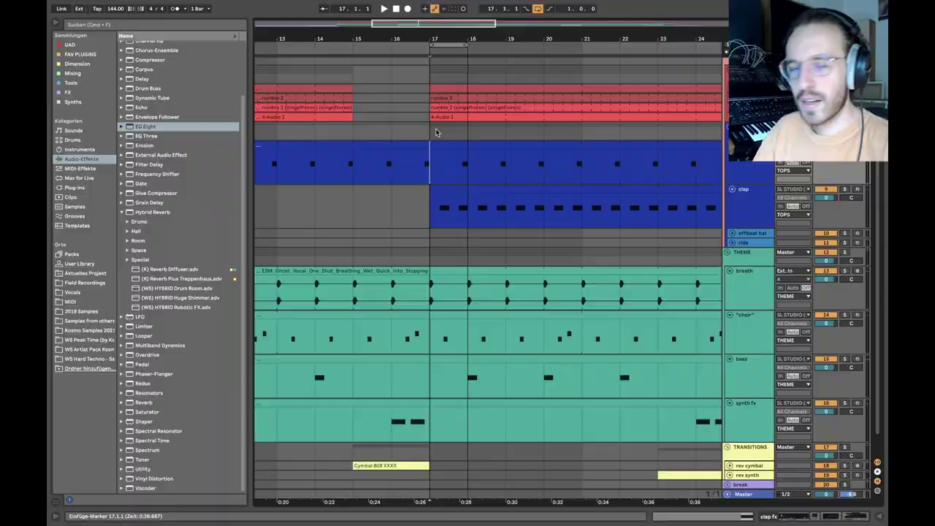
{"action": "left_click", "coordinate": [437, 131]}
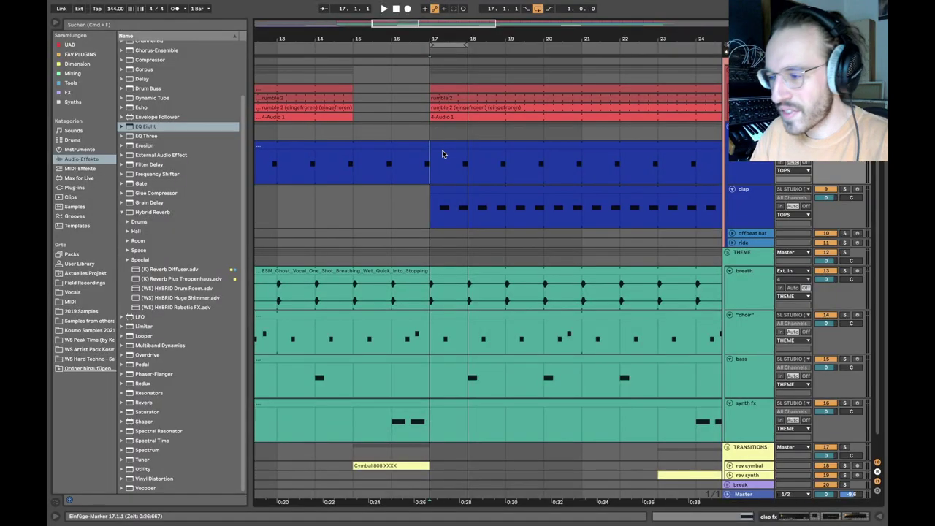
{"action": "scroll", "coordinate": [441, 153], "scroll_direction": "down", "scroll_amount": 2}
{"action": "scroll", "coordinate": [442, 153], "scroll_direction": "right", "scroll_amount": 1}
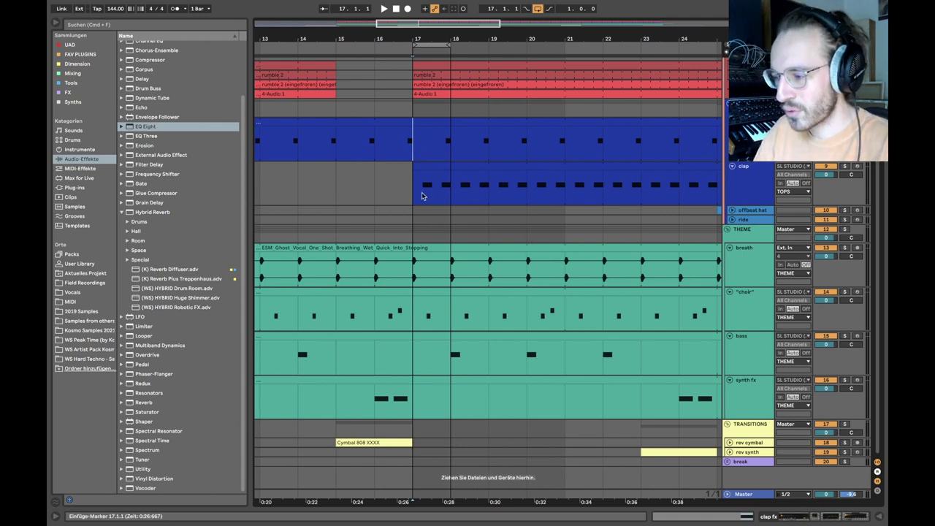
{"action": "left_click_drag", "start_coordinate": [422, 194], "coordinate": [451, 192]}
{"action": "left_click_drag", "start_coordinate": [413, 141], "coordinate": [456, 164]}
{"action": "scroll", "coordinate": [436, 256], "scroll_direction": "left", "scroll_amount": 1}
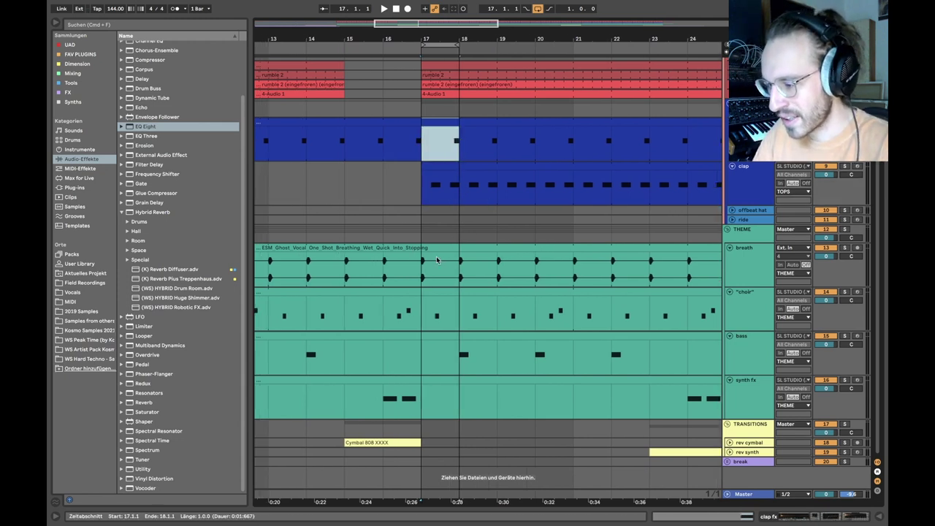
Select bars 17 to 20 across the four THEME tracks and set them as the loop range
{"action": "left_click", "coordinate": [431, 276]}
{"action": "left_click_drag", "start_coordinate": [431, 276], "coordinate": [573, 395]}
{"action": "key", "text": "super+l"}
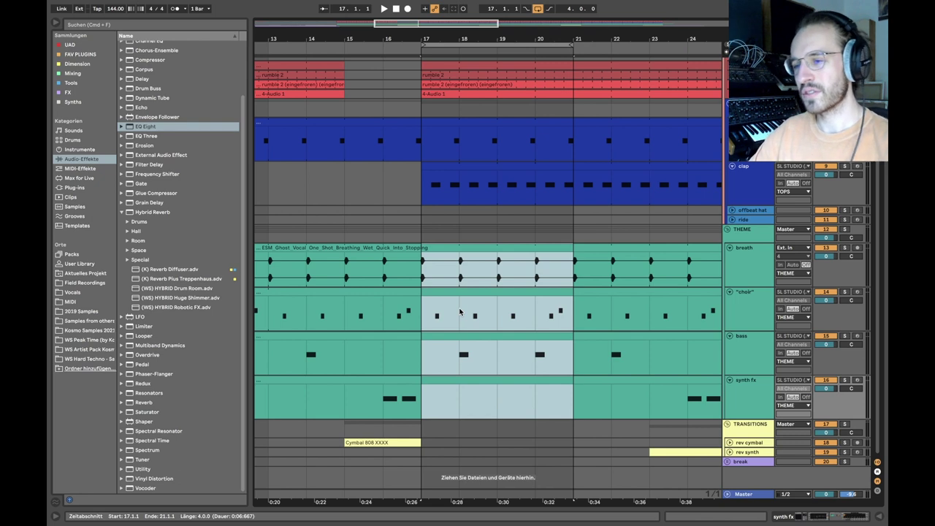
Compare the pattern lengths by marking four bars of the clap and one bar of the clap fx from bar 17
{"action": "left_click_drag", "start_coordinate": [421, 192], "coordinate": [573, 188]}
{"action": "left_click", "coordinate": [431, 182]}
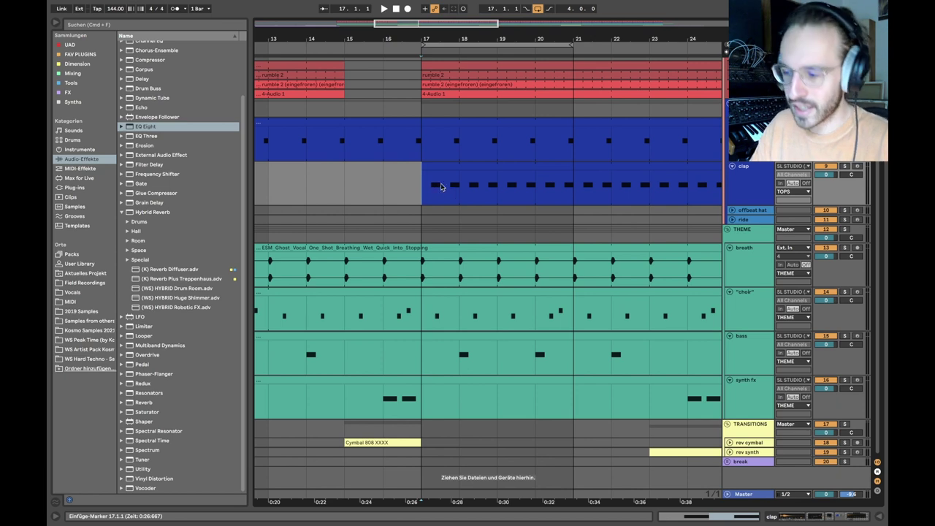
{"action": "left_click_drag", "start_coordinate": [436, 142], "coordinate": [457, 145]}
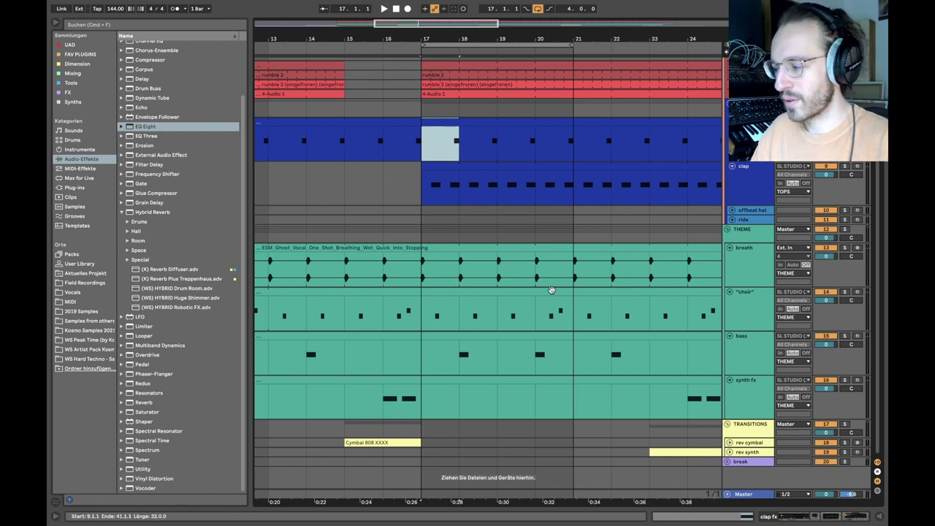
Solo the breath track and play it from bar 17
{"action": "scroll", "coordinate": [459, 260], "scroll_direction": "left", "scroll_amount": 1}
{"action": "left_click", "coordinate": [423, 271]}
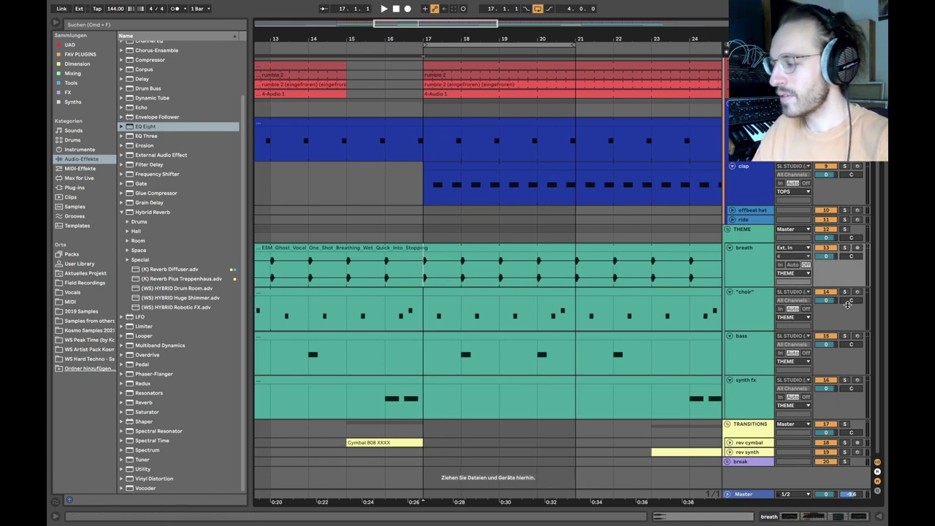
{"action": "left_click", "coordinate": [845, 247]}
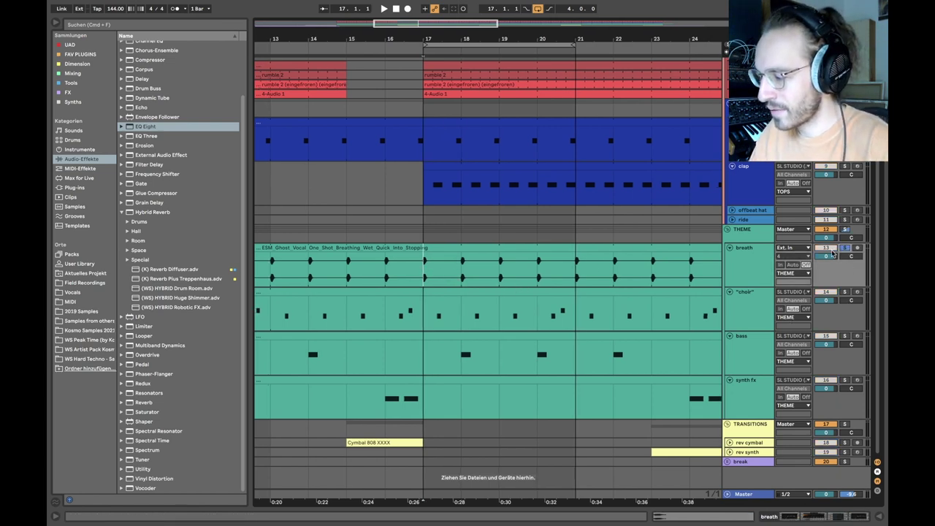
{"action": "left_click", "coordinate": [422, 270]}
{"action": "key", "text": "space"}
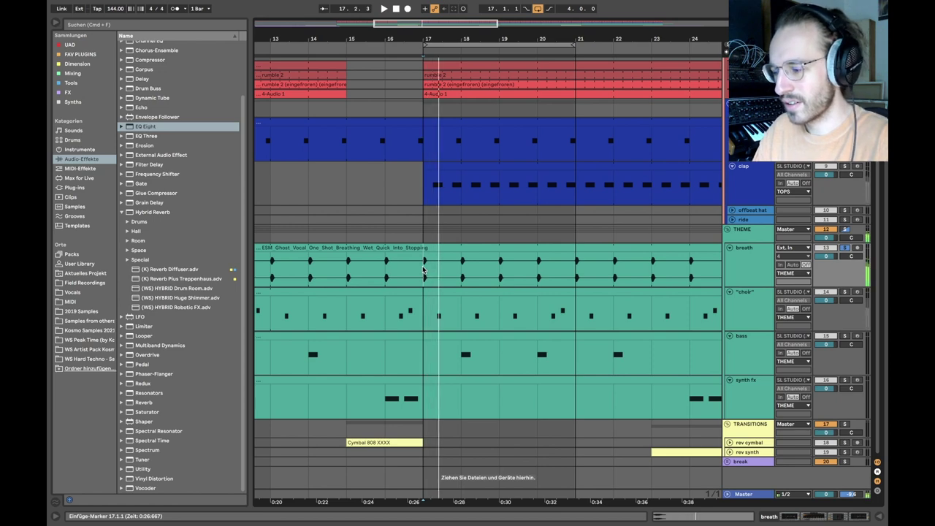
Show the breath track's device chain and examine its repeating vocal hits together with the EQ Eight and Hybrid Reverb
{"action": "double_click", "coordinate": [748, 265]}
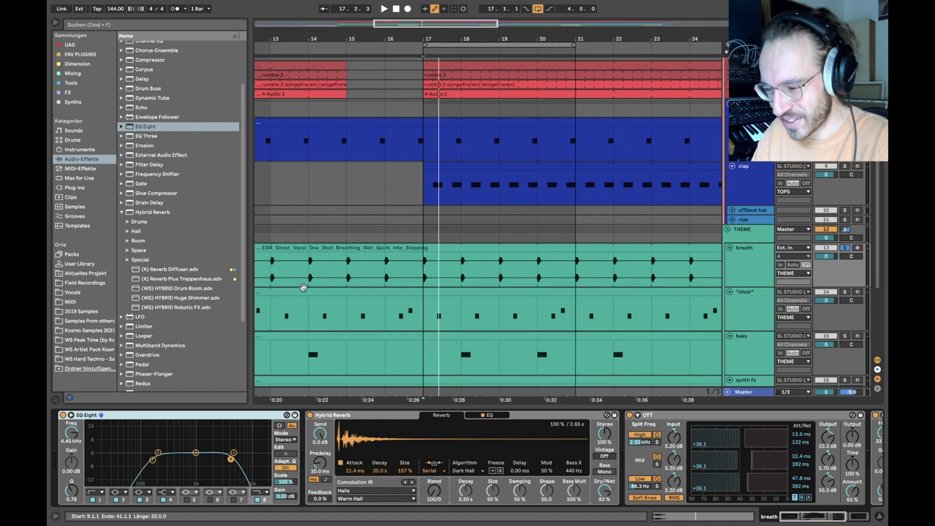
{"action": "scroll", "coordinate": [336, 265], "scroll_direction": "left", "scroll_amount": 5}
{"action": "scroll", "coordinate": [350, 264], "scroll_direction": "left", "scroll_amount": 6}
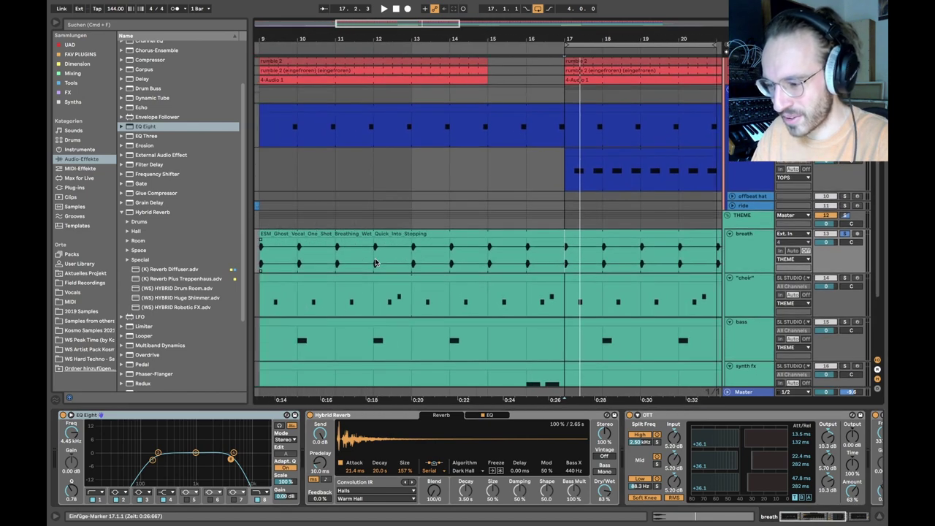
{"action": "scroll", "coordinate": [376, 263], "scroll_direction": "right", "scroll_amount": 10}
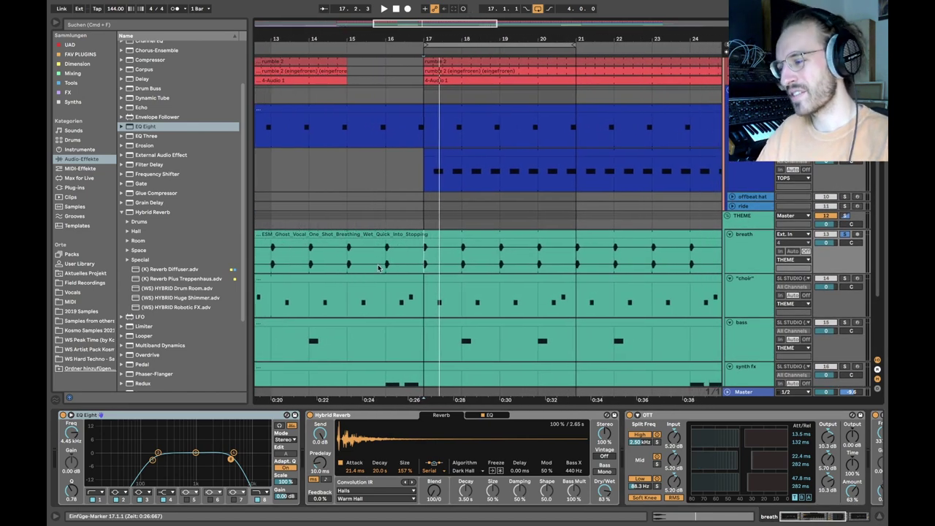
{"action": "scroll", "coordinate": [379, 265], "scroll_direction": "right", "scroll_amount": 4}
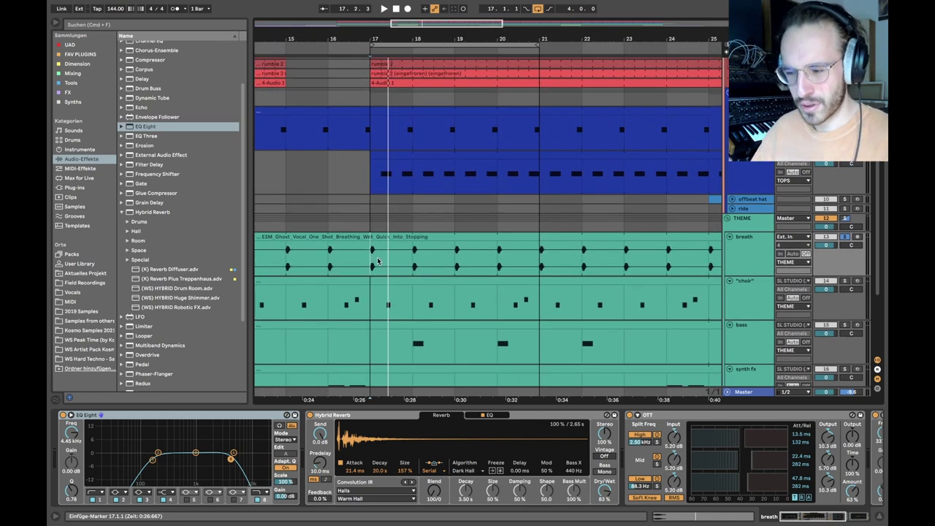
{"action": "scroll", "coordinate": [378, 261], "scroll_direction": "down", "scroll_amount": 1}
{"action": "scroll", "coordinate": [378, 261], "scroll_direction": "left", "scroll_amount": 1}
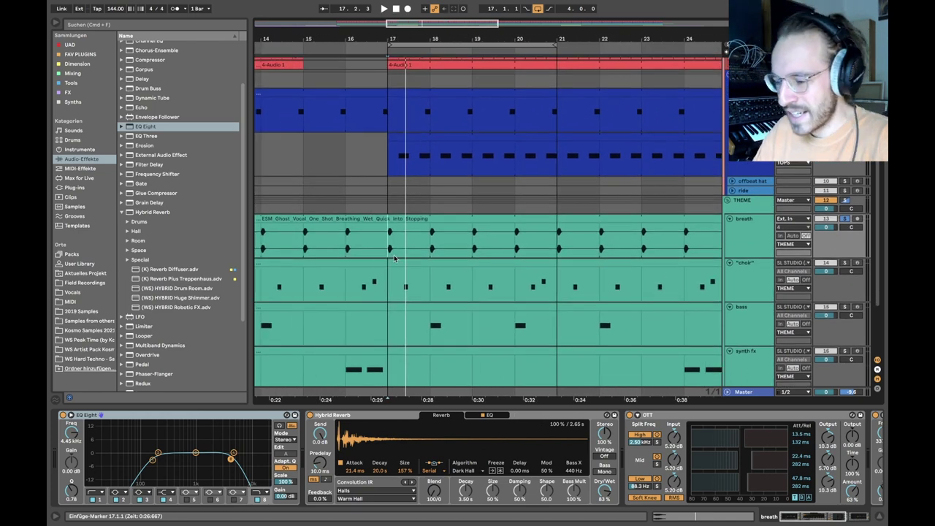
{"action": "left_click", "coordinate": [504, 415]}
{"action": "left_click", "coordinate": [441, 416]}
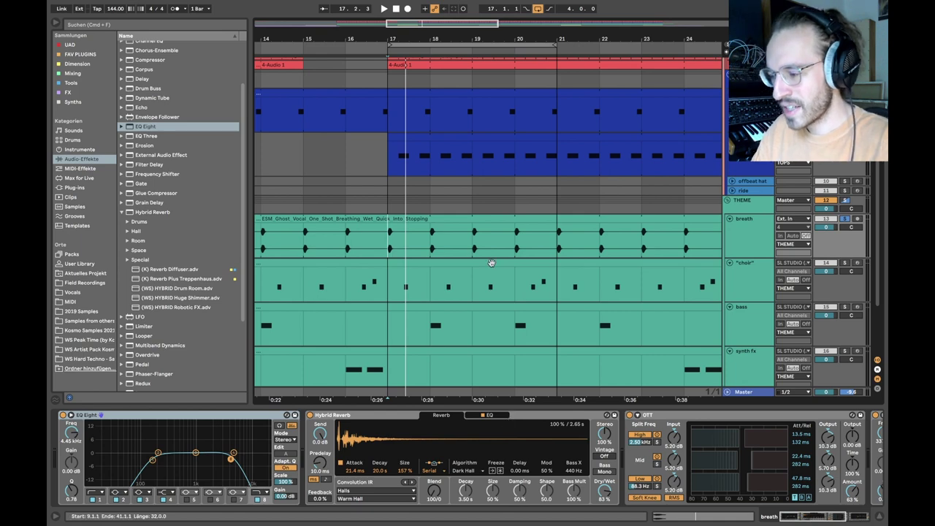
Survey the breath clip across the whole arrangement and select its bars 17 to 20
{"action": "key", "text": "w"}
{"action": "scroll", "coordinate": [491, 262], "scroll_direction": "down", "scroll_amount": 2}
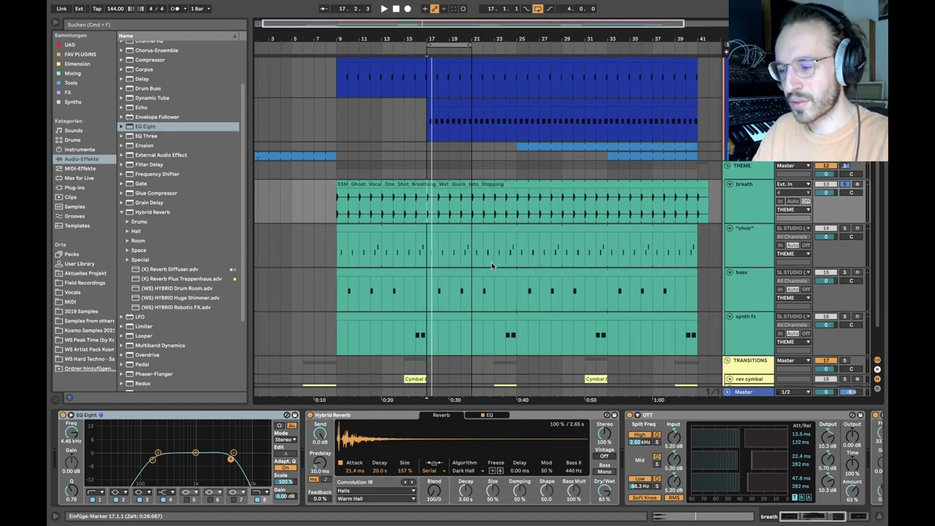
{"action": "scroll", "coordinate": [433, 211], "scroll_direction": "up", "scroll_amount": 3}
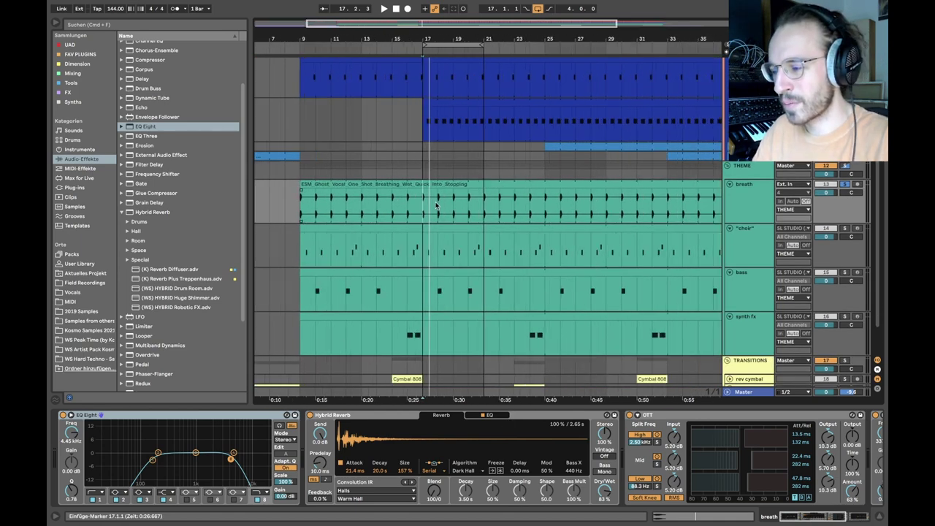
{"action": "scroll", "coordinate": [427, 210], "scroll_direction": "up", "scroll_amount": 3}
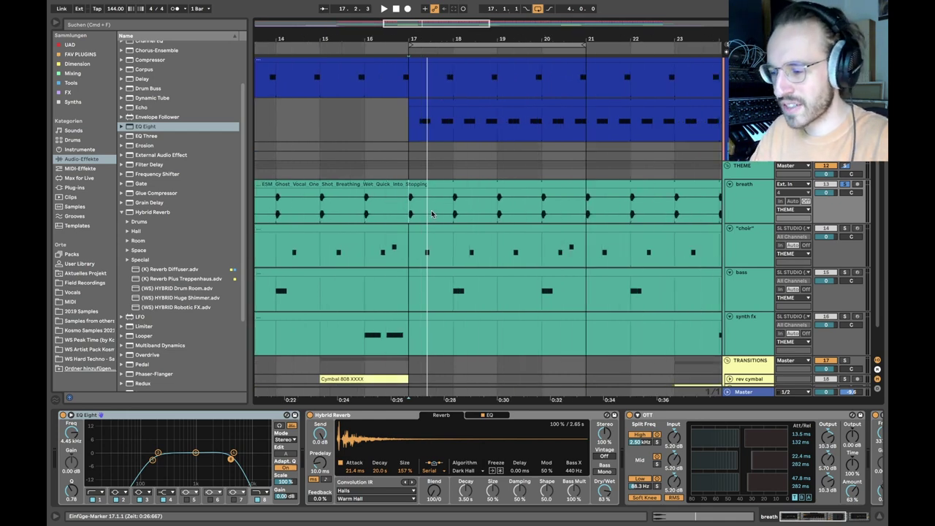
{"action": "left_click_drag", "start_coordinate": [410, 208], "coordinate": [581, 204]}
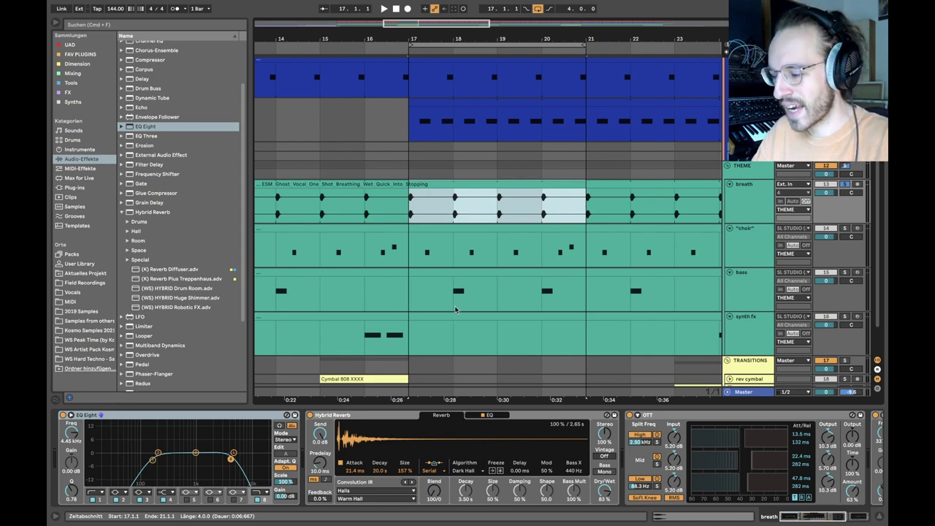
Examine the Hybrid Reverb, OTT and following EQ Eight in the breath track's effect chain
{"action": "left_click", "coordinate": [398, 415]}
{"action": "scroll", "coordinate": [530, 439], "scroll_direction": "right", "scroll_amount": 5}
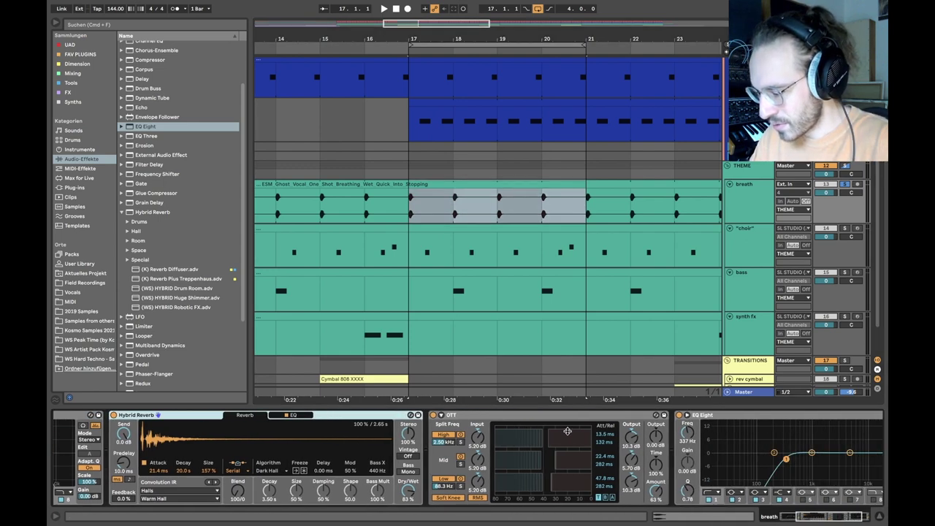
{"action": "left_click", "coordinate": [410, 198]}
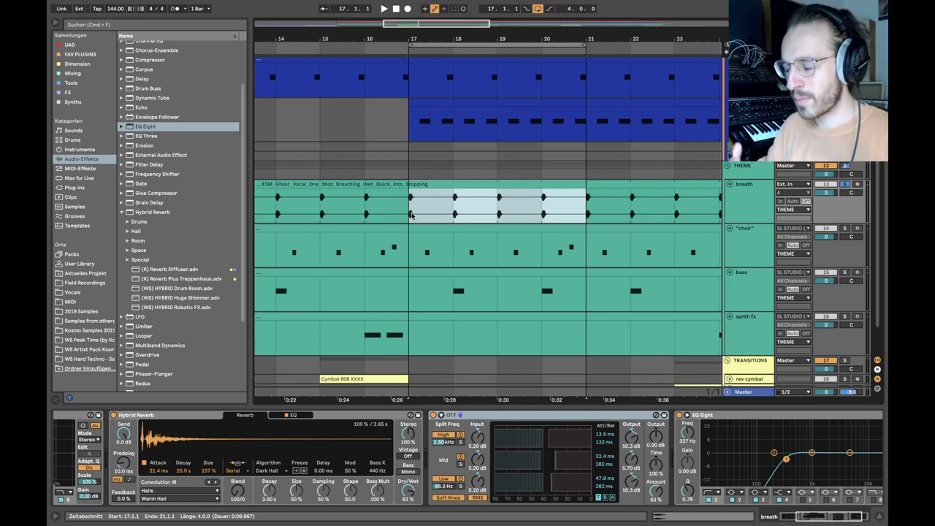
Examine the OTT compressor alongside the EQ Eight and Hybrid Reverb in the breath track's device chain
{"action": "scroll", "coordinate": [449, 248], "scroll_direction": "down", "scroll_amount": 2}
{"action": "scroll", "coordinate": [448, 248], "scroll_direction": "right", "scroll_amount": 1}
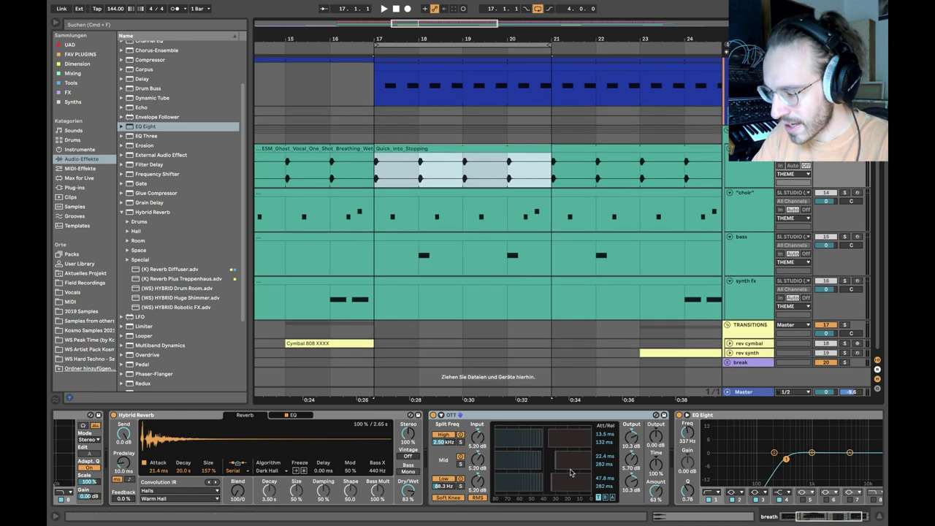
{"action": "left_click", "coordinate": [611, 468]}
{"action": "scroll", "coordinate": [610, 468], "scroll_direction": "right", "scroll_amount": 3}
{"action": "scroll", "coordinate": [561, 478], "scroll_direction": "left", "scroll_amount": 5}
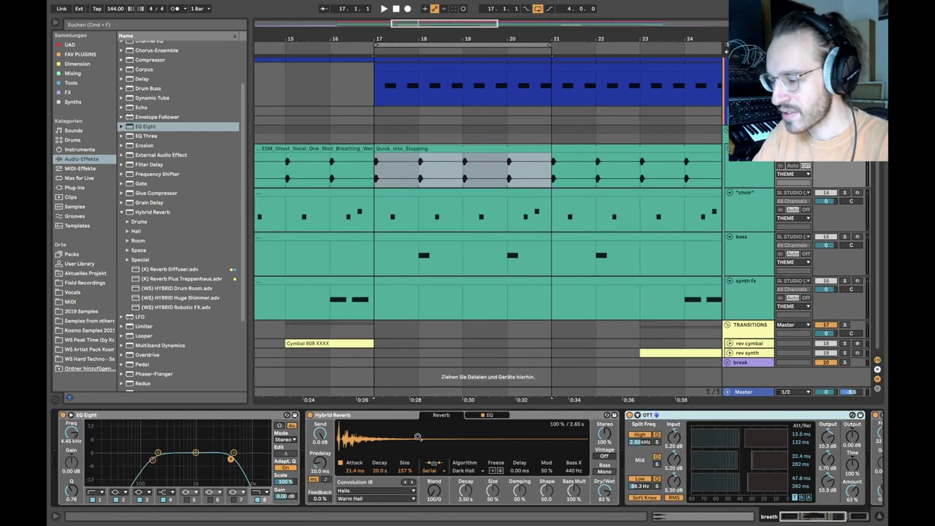
Select bar 17 of the breath clip, then set the insert marker at the start of that bar
{"action": "left_click", "coordinate": [374, 172]}
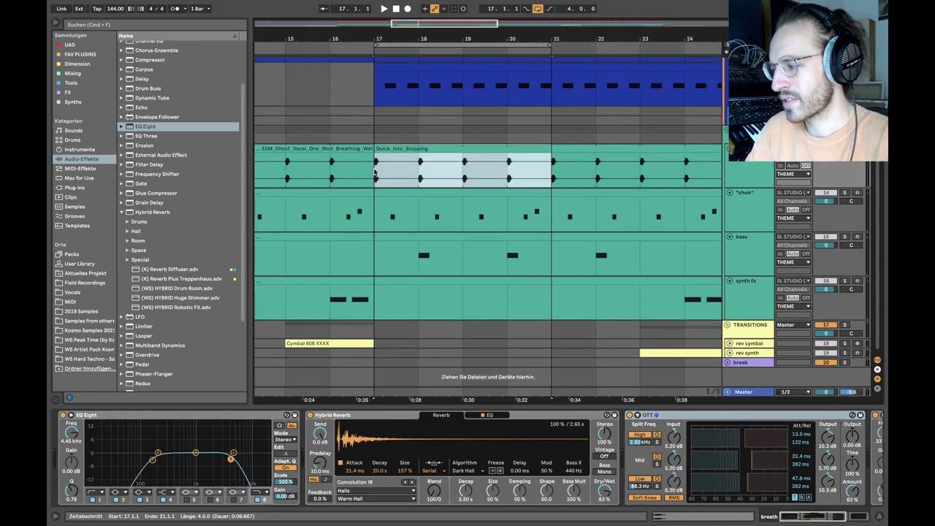
{"action": "left_click", "coordinate": [375, 173]}
{"action": "left_click_drag", "start_coordinate": [374, 173], "coordinate": [429, 172]}
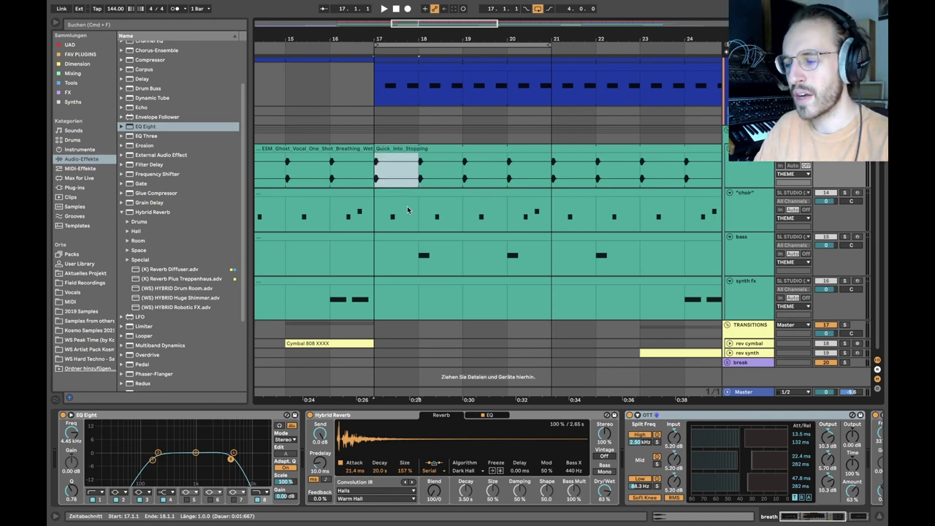
{"action": "left_click", "coordinate": [375, 175]}
{"action": "scroll", "coordinate": [373, 184], "scroll_direction": "up", "scroll_amount": 5}
{"action": "scroll", "coordinate": [374, 184], "scroll_direction": "down", "scroll_amount": 5}
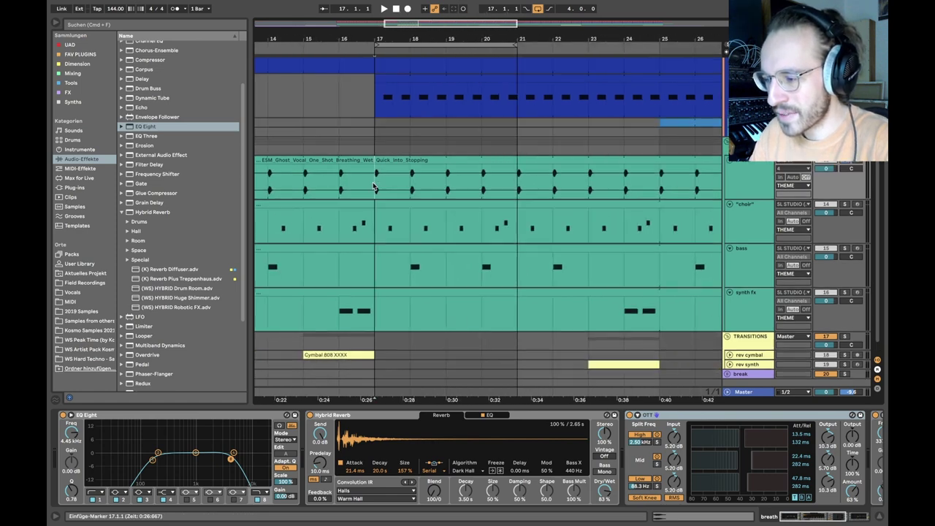
Select bars 18 and 19 of the breath clip, then return the insert marker to bar 17
{"action": "scroll", "coordinate": [374, 184], "scroll_direction": "up", "scroll_amount": 3}
{"action": "mouse_move", "coordinate": [371, 102]}
{"action": "left_mouse_down"}
{"action": "mouse_move", "coordinate": [407, 235]}
{"action": "mouse_move", "coordinate": [440, 240]}
{"action": "left_mouse_up"}
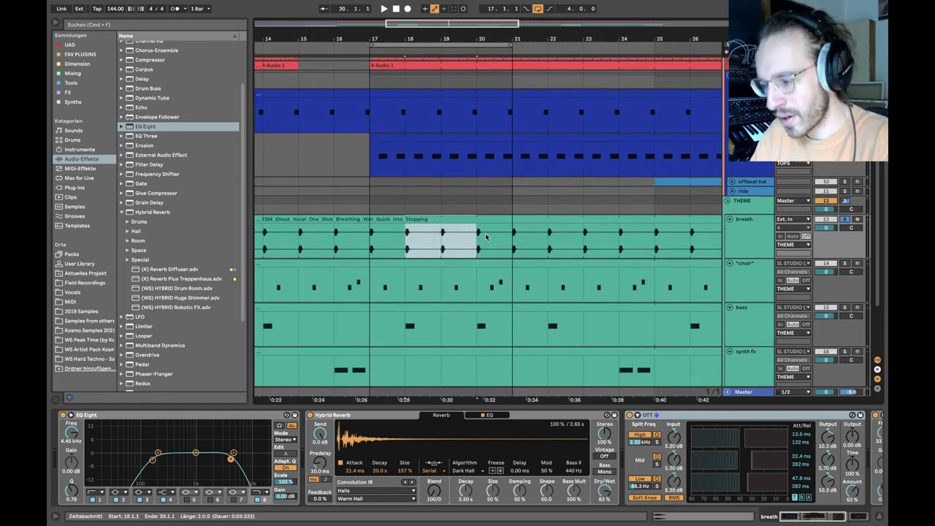
{"action": "left_click", "coordinate": [451, 255]}
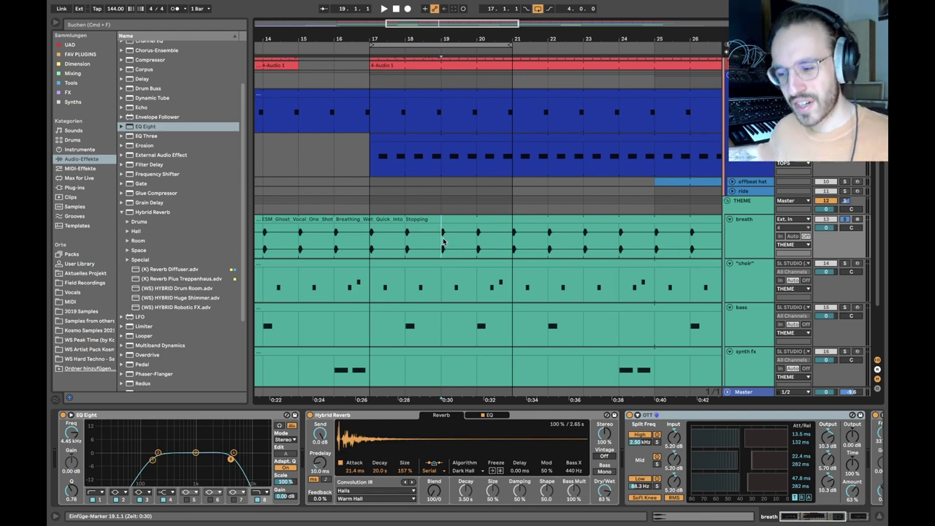
{"action": "left_click", "coordinate": [365, 236]}
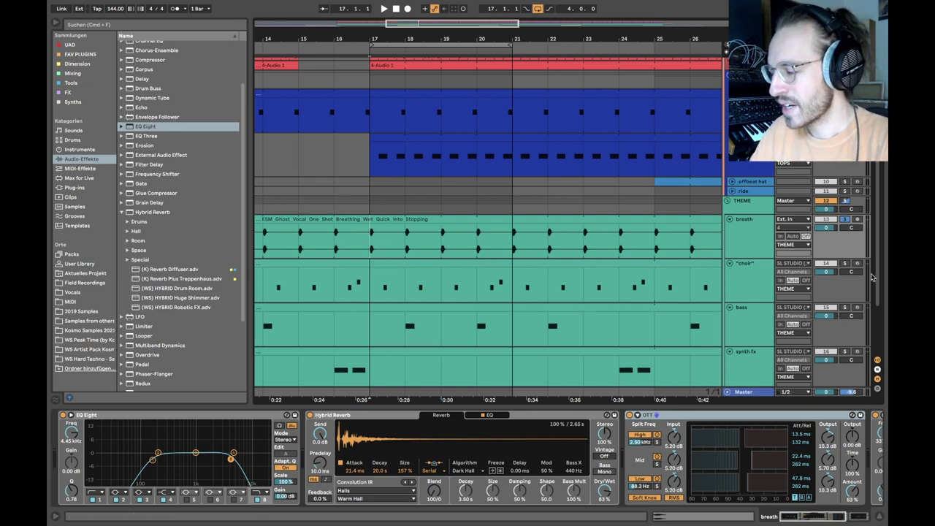
Solo the "choir" track in addition to the breath track and select bar 17 of its clip
{"action": "left_click", "coordinate": [845, 263]}
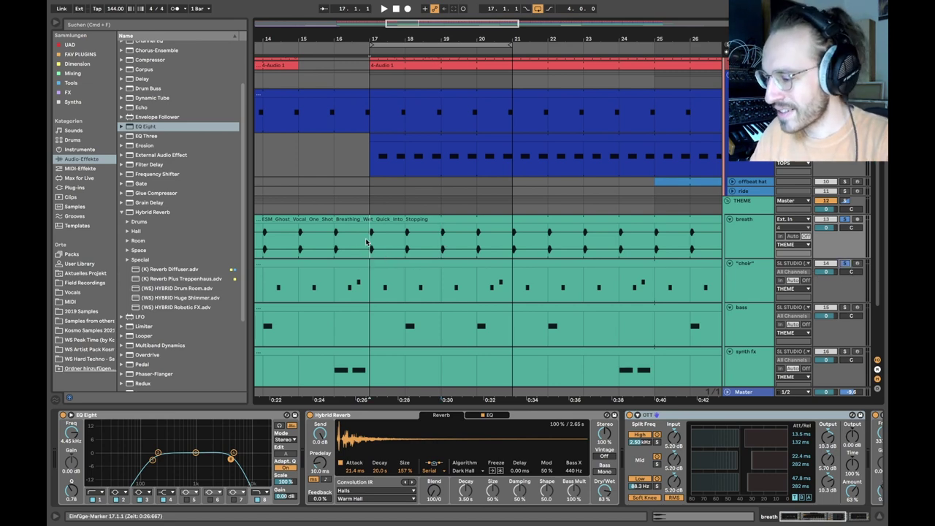
{"action": "scroll", "coordinate": [369, 244], "scroll_direction": "up", "scroll_amount": 2}
{"action": "mouse_move", "coordinate": [370, 245]}
{"action": "left_mouse_down"}
{"action": "mouse_move", "coordinate": [401, 246]}
{"action": "mouse_move", "coordinate": [387, 245]}
{"action": "left_mouse_up"}
{"action": "scroll", "coordinate": [372, 252], "scroll_direction": "up", "scroll_amount": 2}
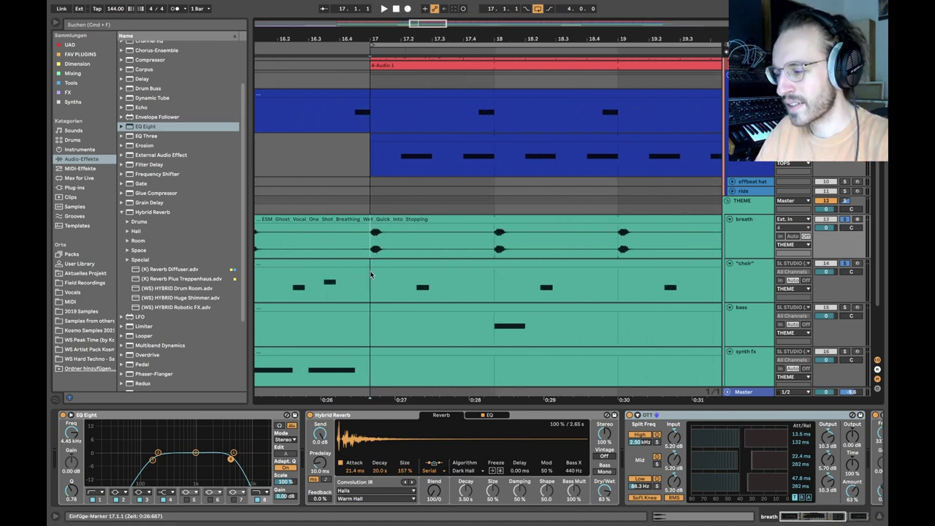
{"action": "left_click", "coordinate": [473, 285]}
{"action": "scroll", "coordinate": [397, 274], "scroll_direction": "down", "scroll_amount": 3}
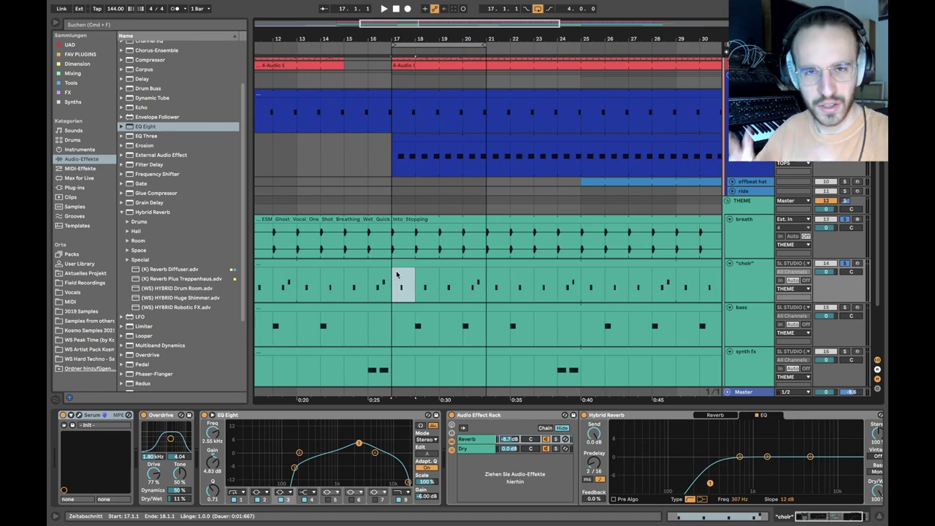
Solo the "choir" track on its own and reselect bar 17 of its clip
{"action": "scroll", "coordinate": [397, 274], "scroll_direction": "down", "scroll_amount": 3}
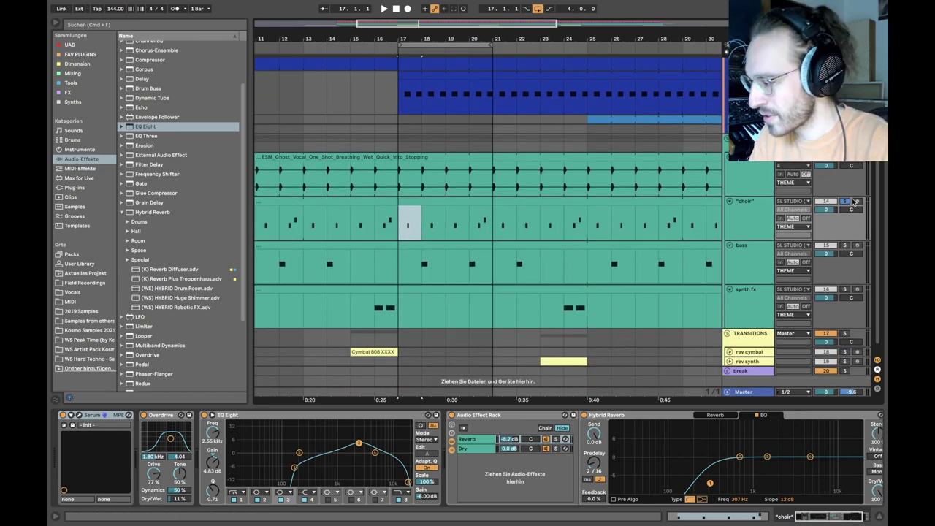
{"action": "left_click", "coordinate": [845, 201]}
{"action": "left_click", "coordinate": [845, 201]}
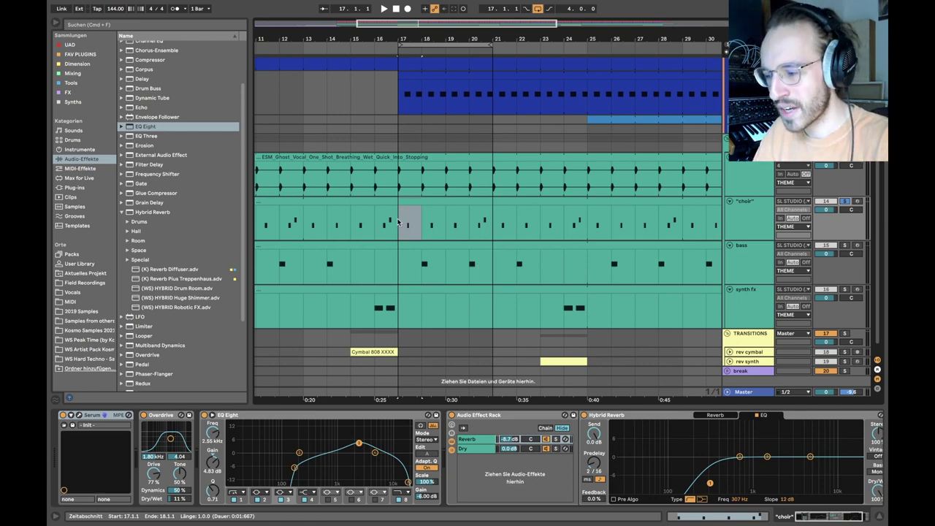
{"action": "scroll", "coordinate": [398, 223], "scroll_direction": "up", "scroll_amount": 1}
{"action": "left_click", "coordinate": [428, 223]}
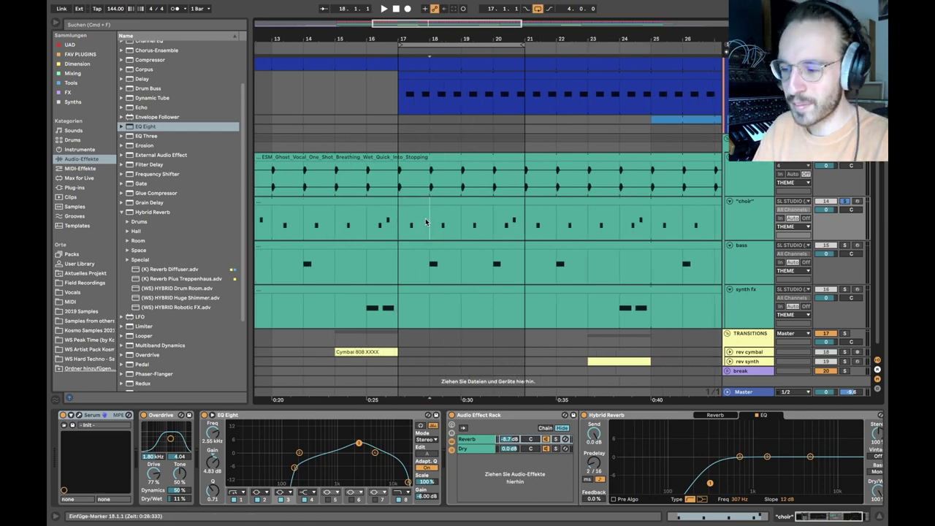
{"action": "left_click_drag", "start_coordinate": [427, 223], "coordinate": [400, 223]}
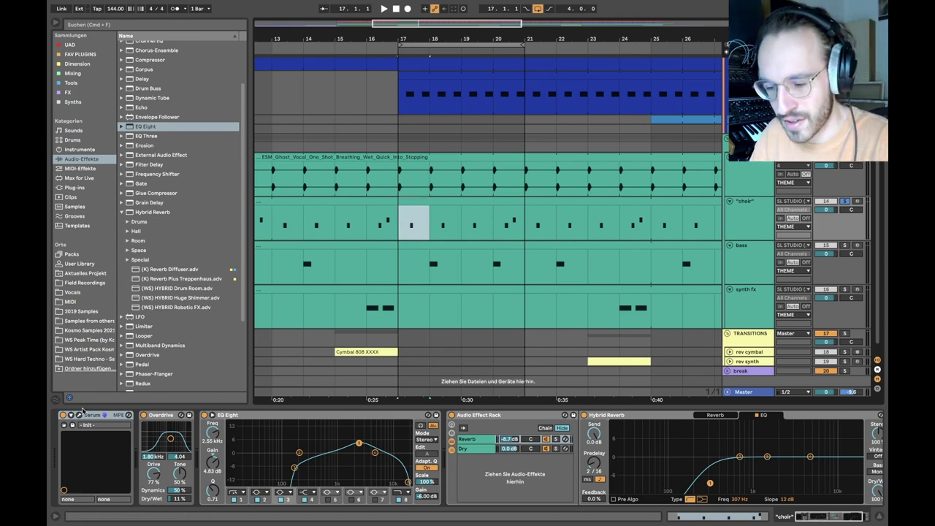
Examine the Acid wavetable oscillator in the choir's Serum window, then set the insert marker at bar 17
{"action": "left_click", "coordinate": [79, 415]}
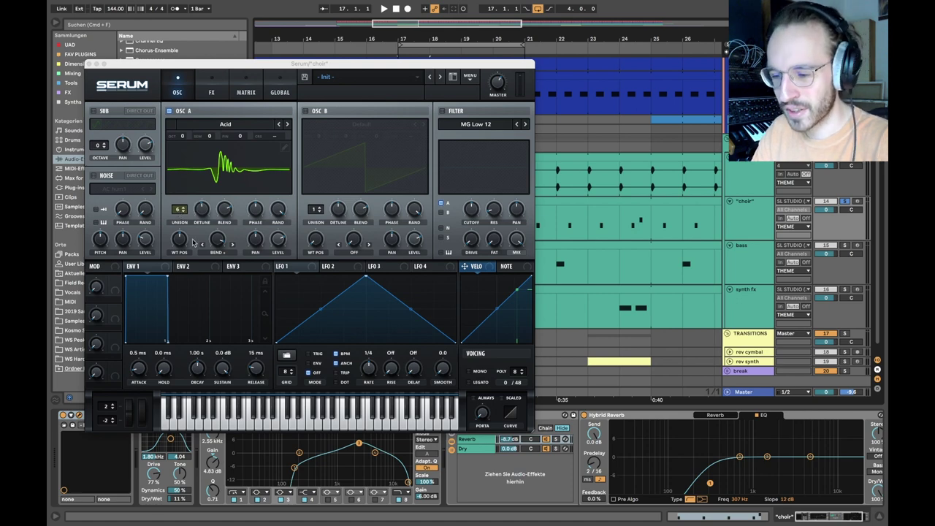
{"action": "left_click", "coordinate": [89, 64]}
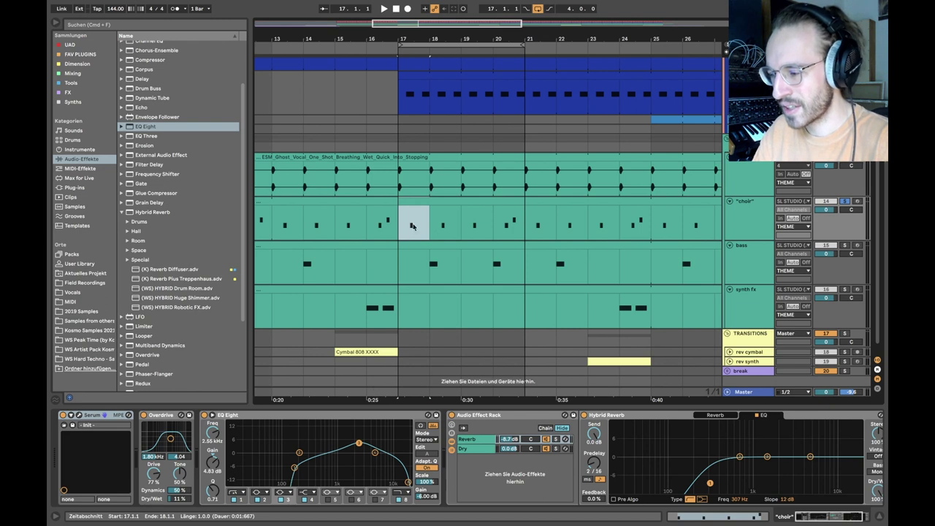
{"action": "left_click", "coordinate": [407, 227]}
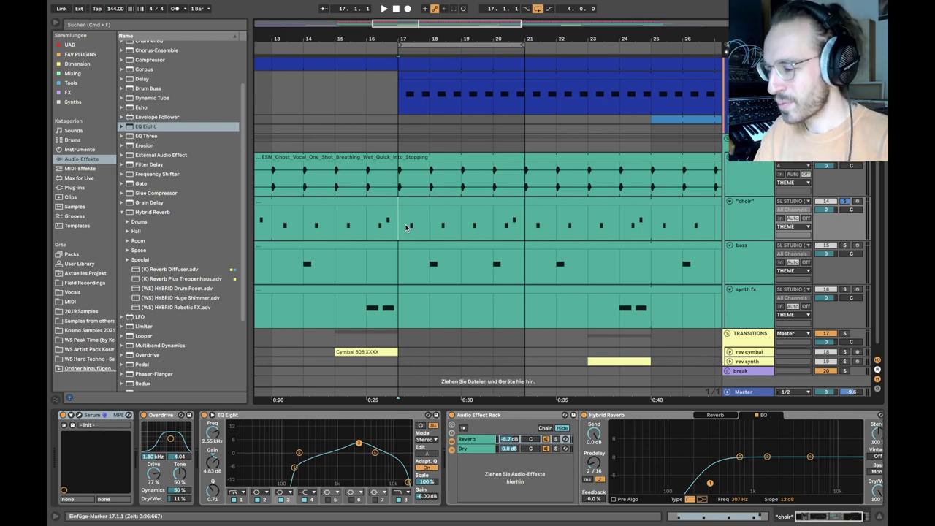
Play the soloed choir from bar 17 and show the rest of its effect chain
{"action": "scroll", "coordinate": [407, 228], "scroll_direction": "up", "scroll_amount": 2}
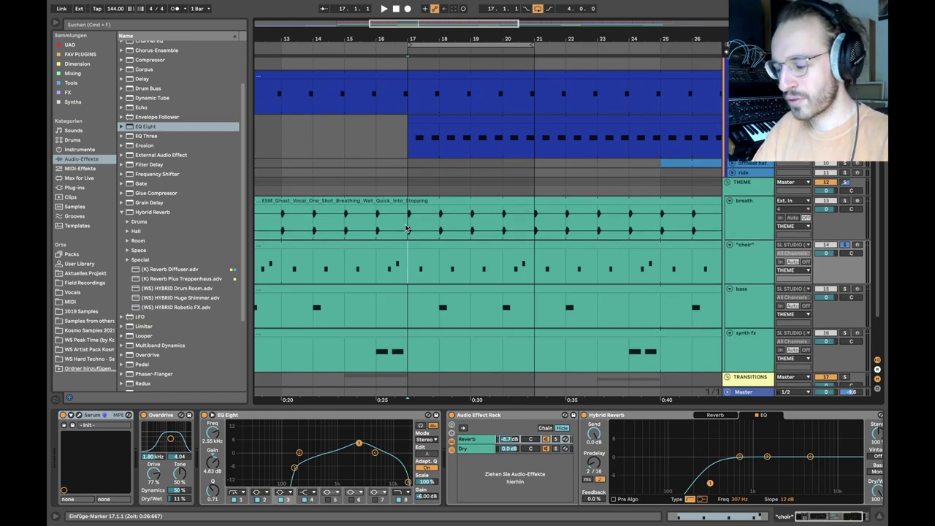
{"action": "key", "text": "super+alt+l"}
{"action": "key", "text": "plus"}
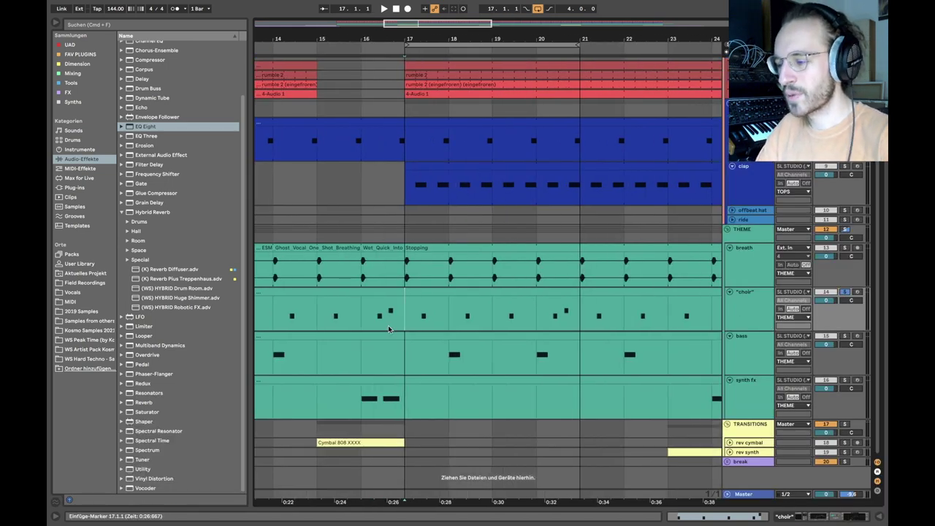
{"action": "scroll", "coordinate": [417, 329], "scroll_direction": "right", "scroll_amount": 2}
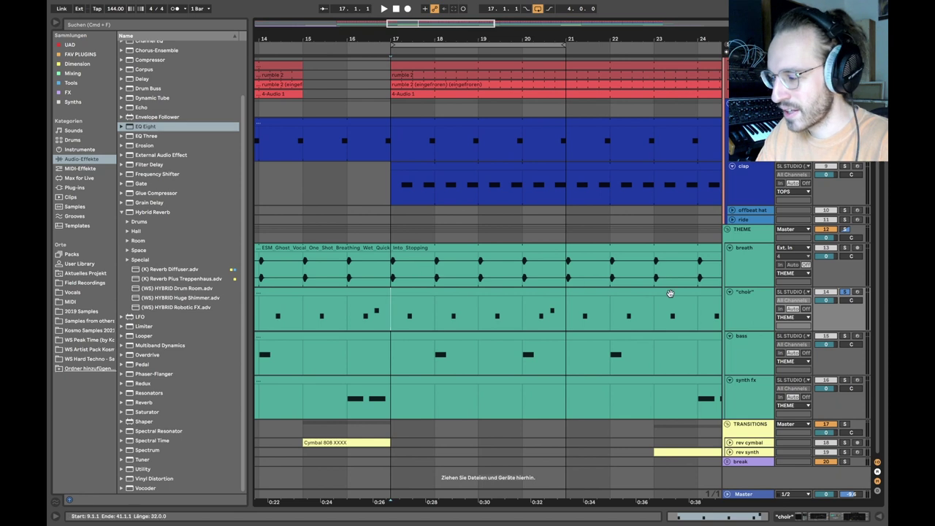
{"action": "double_click", "coordinate": [746, 315]}
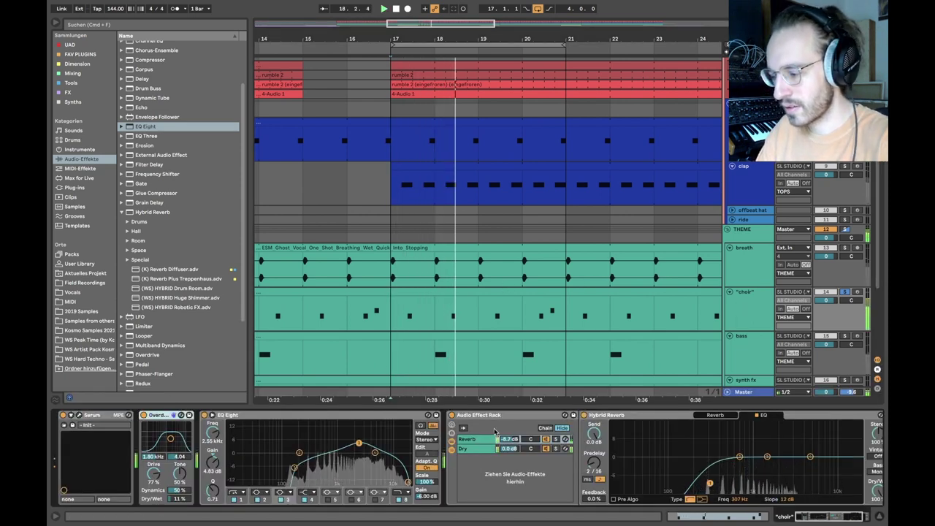
{"action": "scroll", "coordinate": [495, 430], "scroll_direction": "right", "scroll_amount": 3}
{"action": "key", "text": "space"}
Select the choir's effects from Overdrive through the Audio Effect Rack and review its Serum oscillator settings again
{"action": "left_click", "coordinate": [391, 416], "text": "shift"}
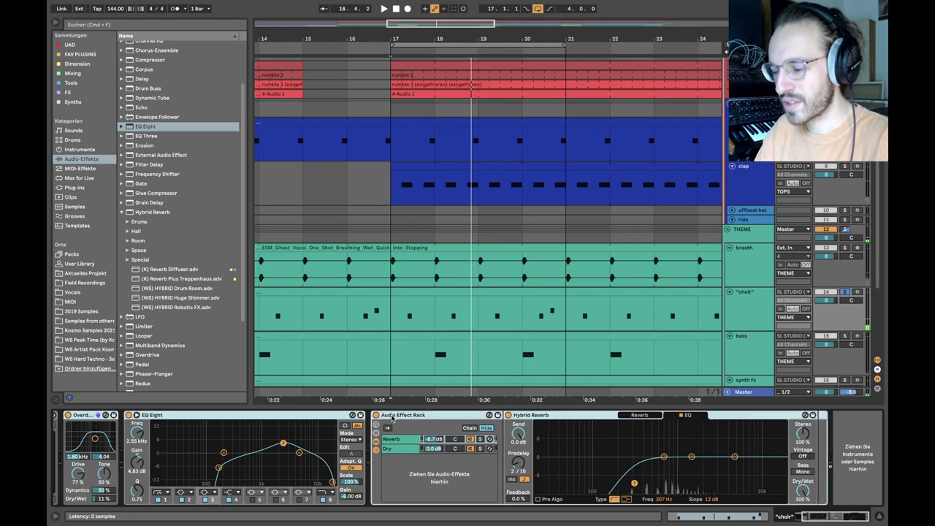
{"action": "scroll", "coordinate": [339, 426], "scroll_direction": "left", "scroll_amount": 2}
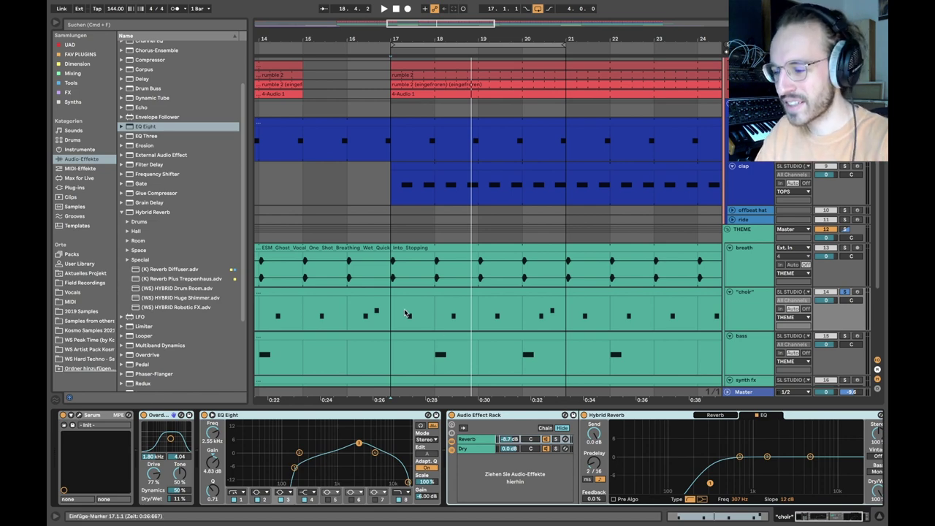
{"action": "key", "text": "space"}
{"action": "left_click", "coordinate": [78, 416]}
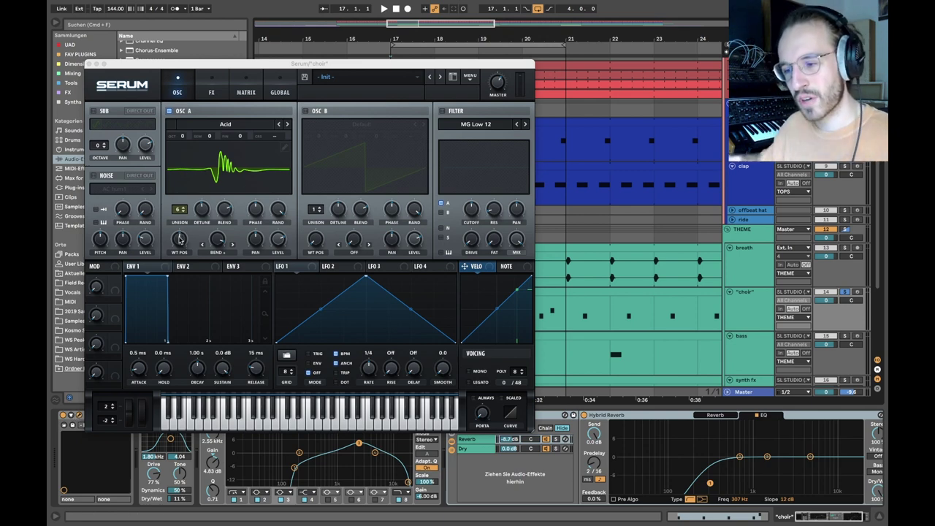
{"action": "left_click", "coordinate": [88, 64]}
Compare the choir notes with the breath hits, marking bar 17 and then bar 20 of the choir clip
{"action": "scroll", "coordinate": [388, 232], "scroll_direction": "down", "scroll_amount": 3}
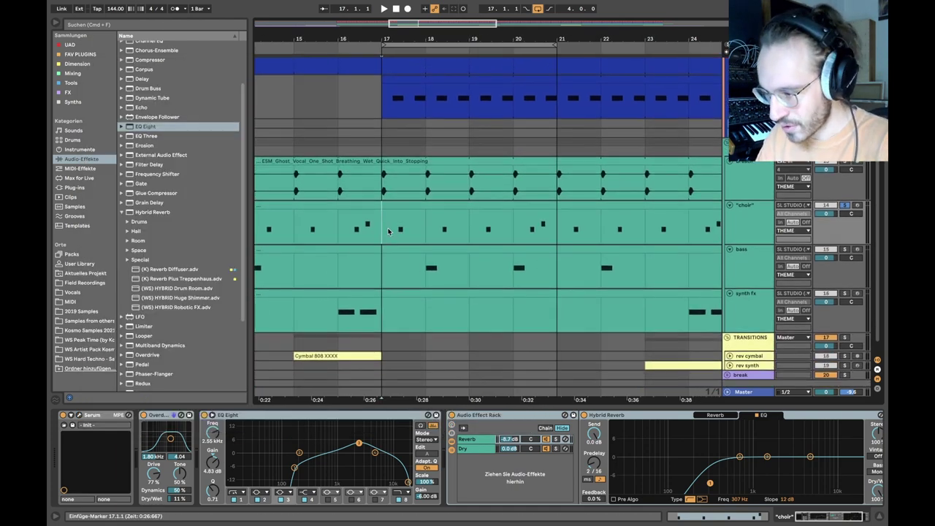
{"action": "left_click_drag", "start_coordinate": [389, 232], "coordinate": [420, 226]}
{"action": "left_click", "coordinate": [425, 190]}
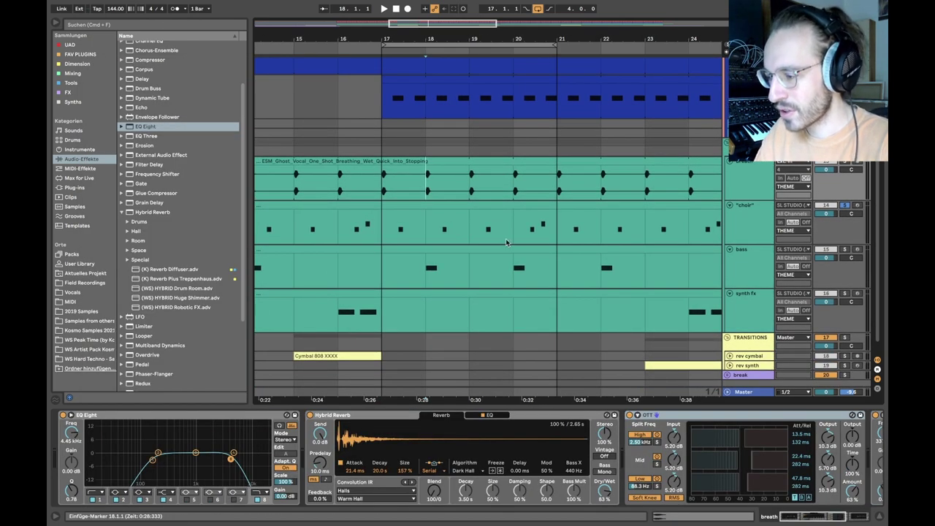
{"action": "left_click_drag", "start_coordinate": [520, 232], "coordinate": [550, 231]}
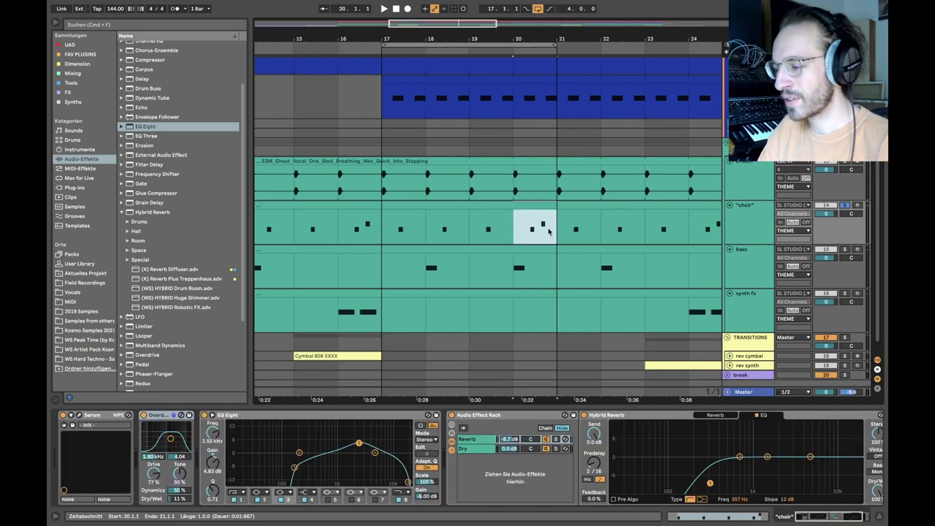
{"action": "left_click", "coordinate": [518, 232]}
Open the choir clip's notes, inspect its D2 pattern and closing D#2 note, then hide the note editor
{"action": "double_click", "coordinate": [534, 212]}
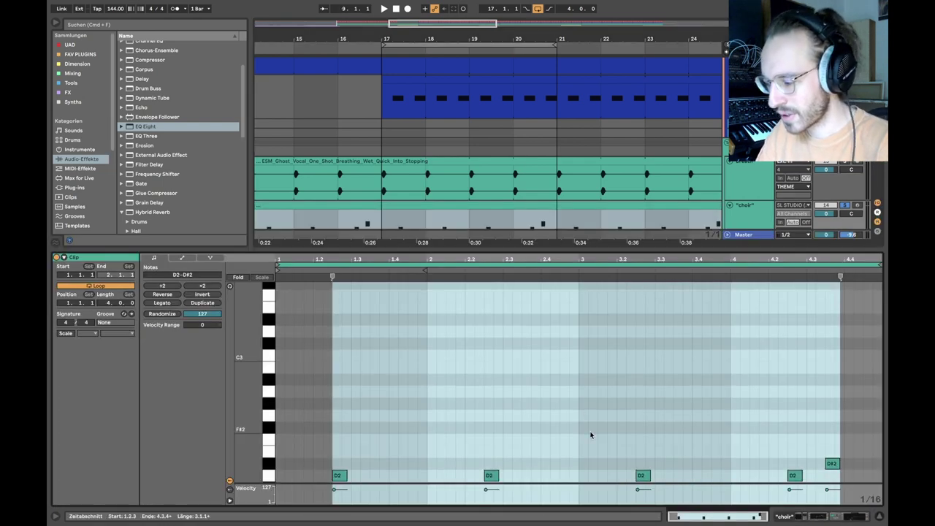
{"action": "scroll", "coordinate": [591, 435], "scroll_direction": "down", "scroll_amount": 3}
{"action": "left_click_drag", "start_coordinate": [326, 416], "coordinate": [772, 417]}
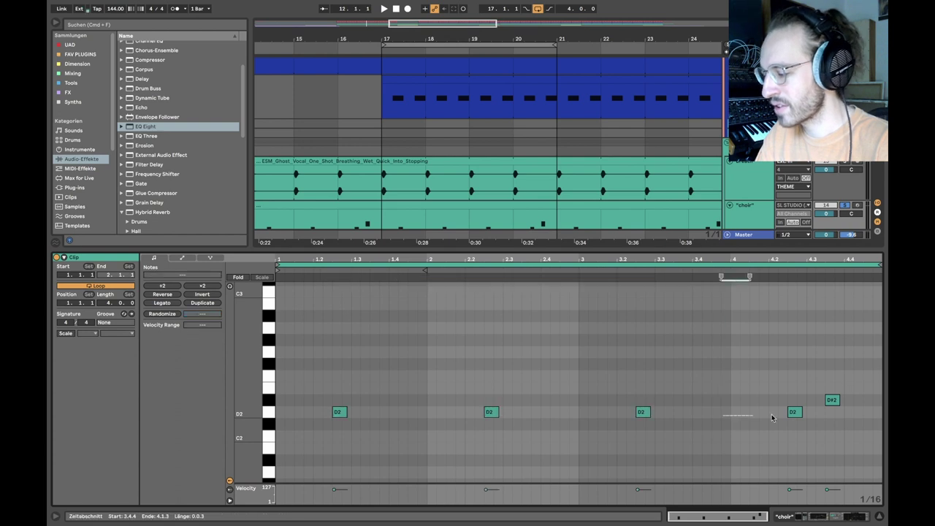
{"action": "left_click", "coordinate": [832, 400]}
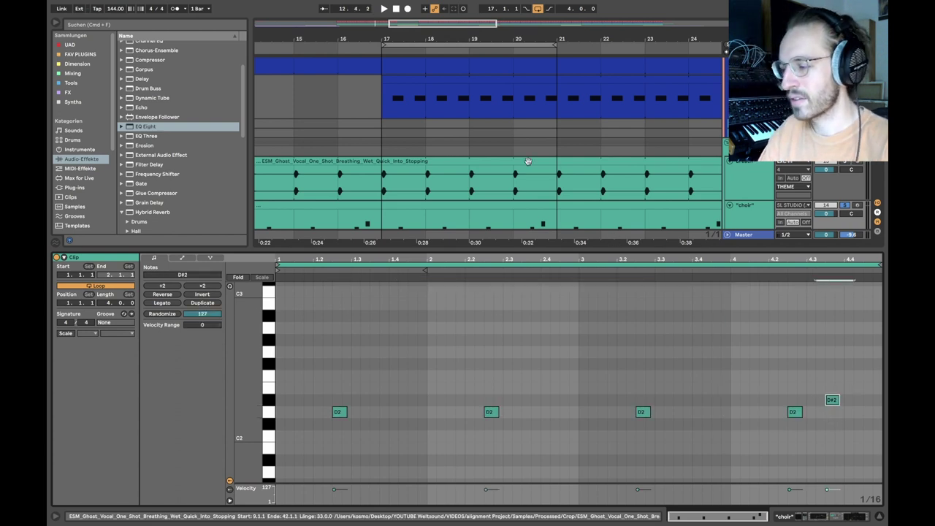
{"action": "key", "text": "super+alt+l"}
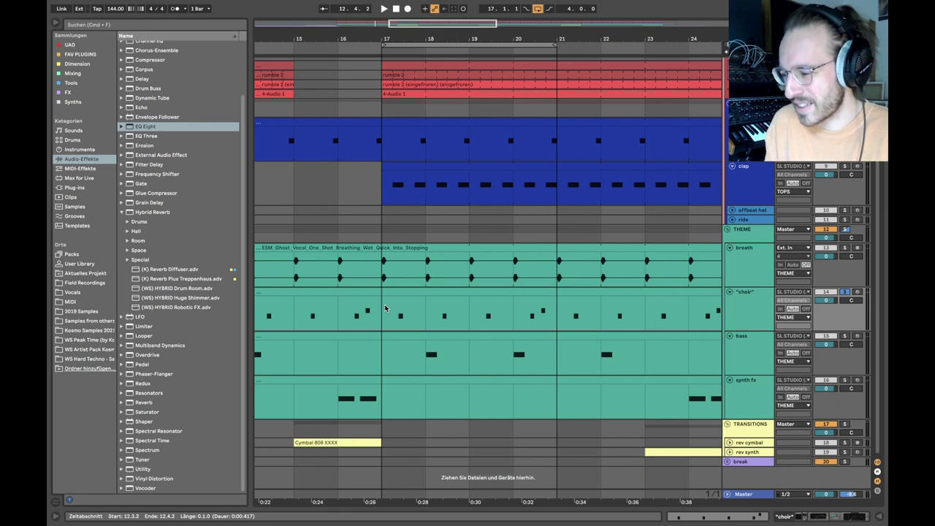
Select choir bars from bar 17 onward, then play the soloed choir briefly from bar 20
{"action": "left_click_drag", "start_coordinate": [385, 308], "coordinate": [409, 309]}
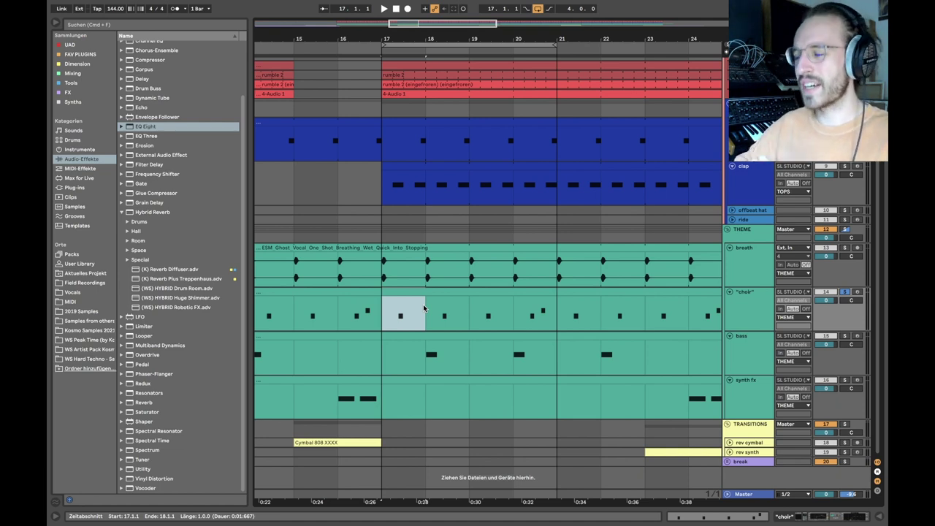
{"action": "left_click", "coordinate": [513, 310], "text": "shift"}
{"action": "left_click", "coordinate": [513, 309]}
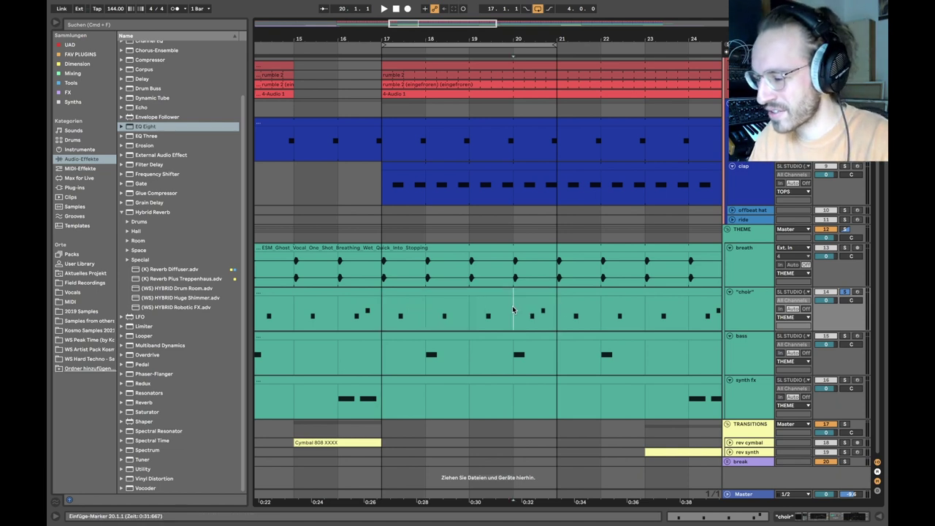
{"action": "key", "text": "space"}
{"action": "key", "text": "space"}
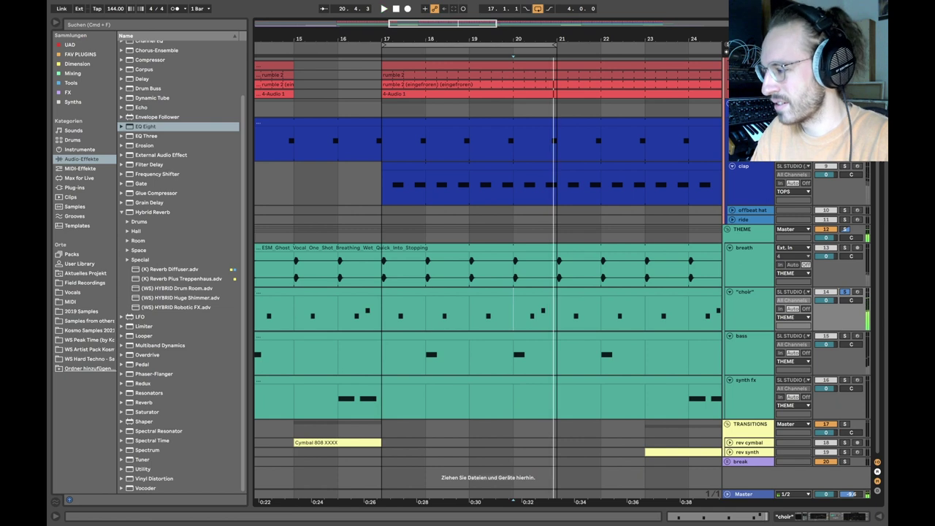
Stop the playback and collapse the bass and synth fx tracks
{"action": "scroll", "coordinate": [752, 191], "scroll_direction": "up", "scroll_amount": 2}
{"action": "key", "text": "space"}
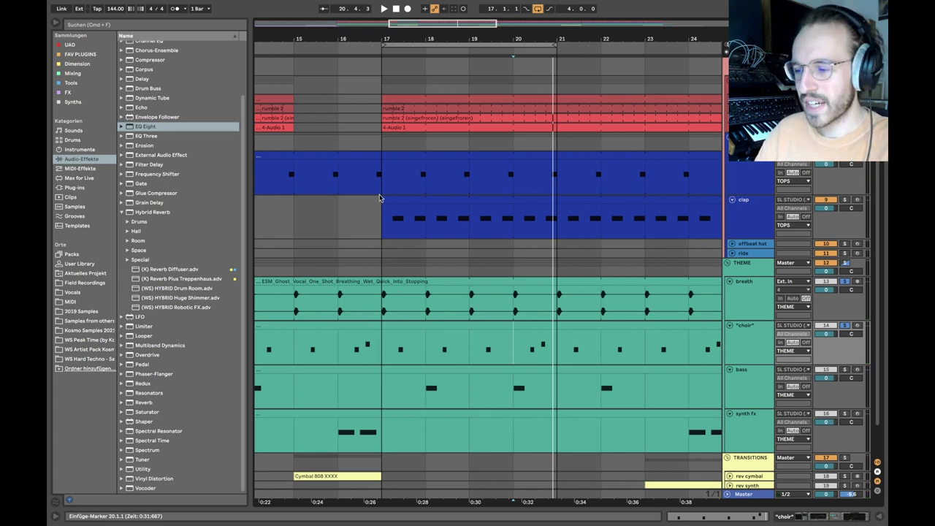
{"action": "scroll", "coordinate": [380, 197], "scroll_direction": "up", "scroll_amount": 2}
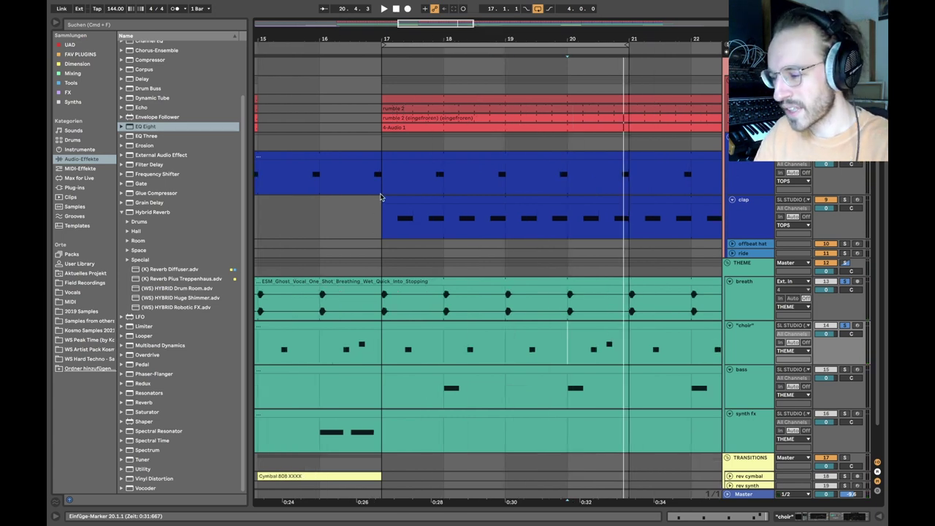
{"action": "left_click", "coordinate": [729, 369]}
{"action": "left_click", "coordinate": [731, 379]}
{"action": "scroll", "coordinate": [499, 292], "scroll_direction": "right", "scroll_amount": 3}
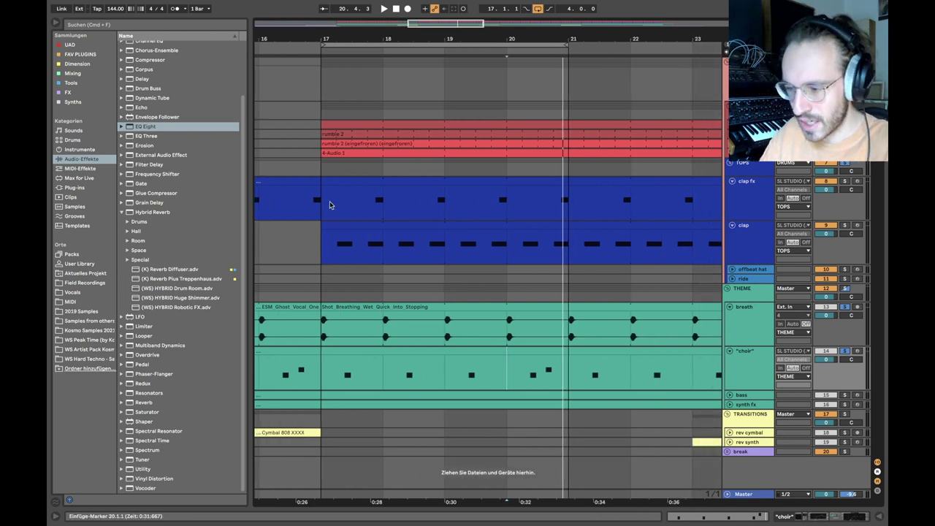
Compare the clap fx, clap, breath and choir patterns from bar 17 to 21, marking bars 17 and 18 on the clap track
{"action": "left_click_drag", "start_coordinate": [332, 206], "coordinate": [574, 371]}
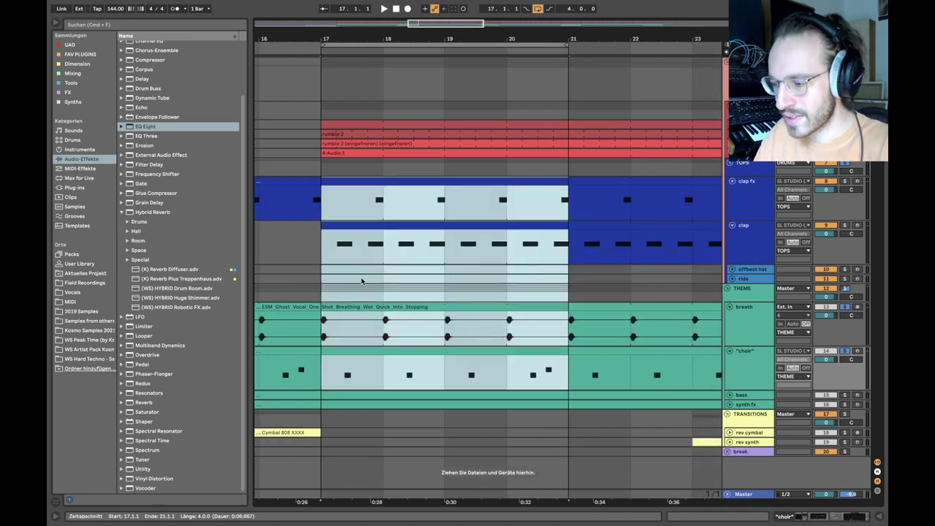
{"action": "scroll", "coordinate": [362, 281], "scroll_direction": "left", "scroll_amount": 2}
{"action": "scroll", "coordinate": [369, 249], "scroll_direction": "up", "scroll_amount": 3}
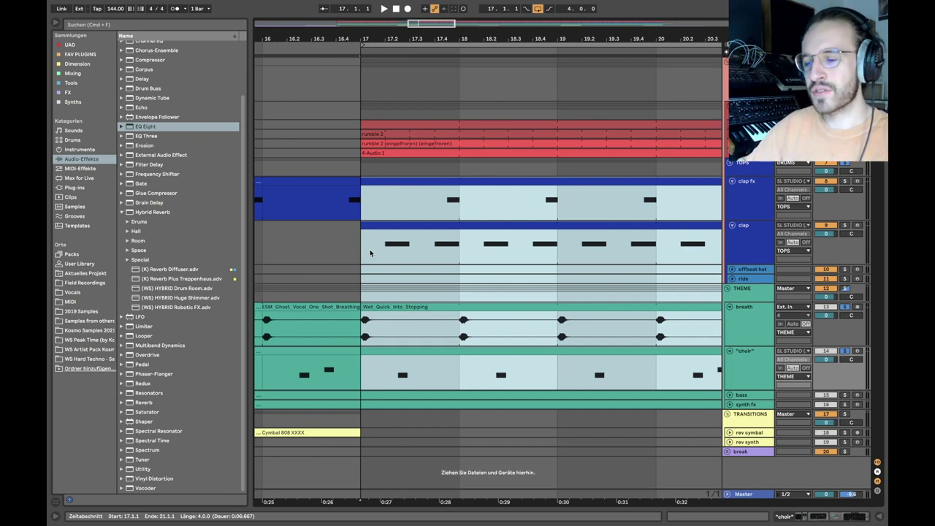
{"action": "left_click", "coordinate": [380, 250]}
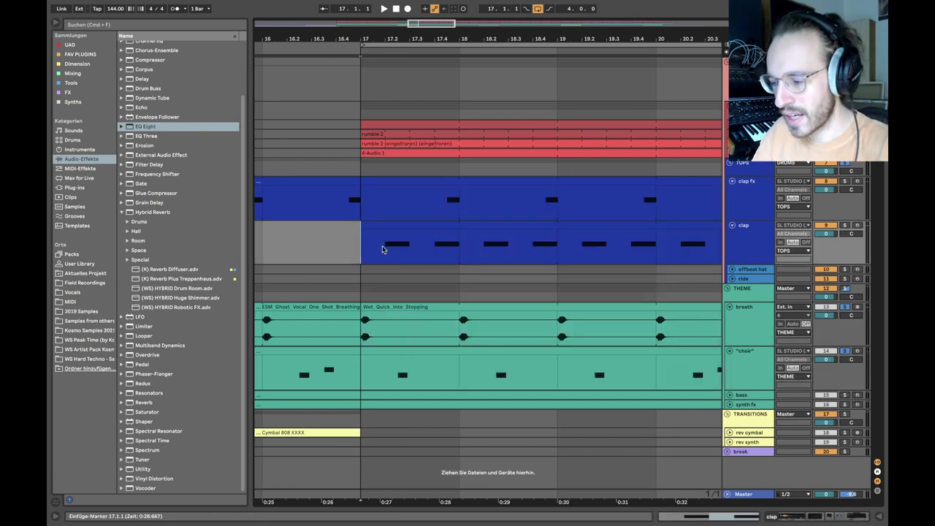
{"action": "left_click", "coordinate": [440, 252]}
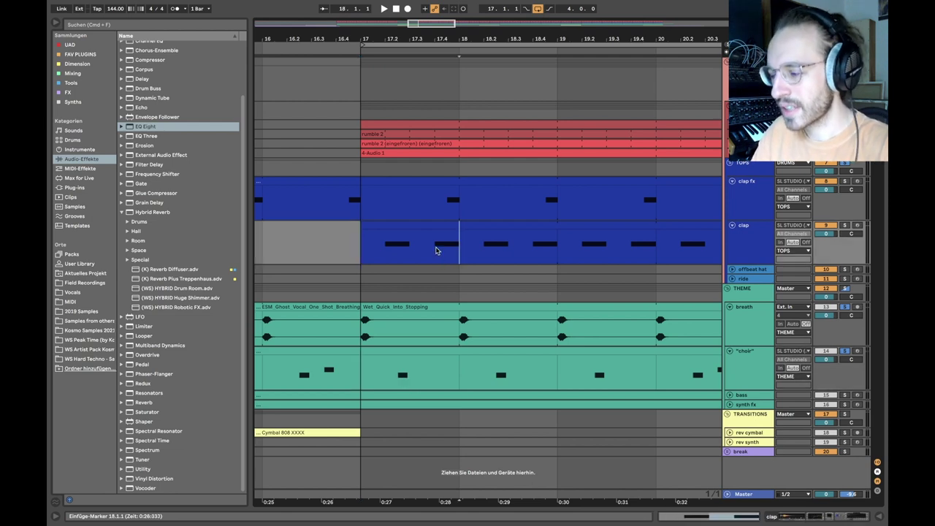
Select bar 17 from the clap fx through the choir track and set the loop to that one bar
{"action": "left_click", "coordinate": [445, 200]}
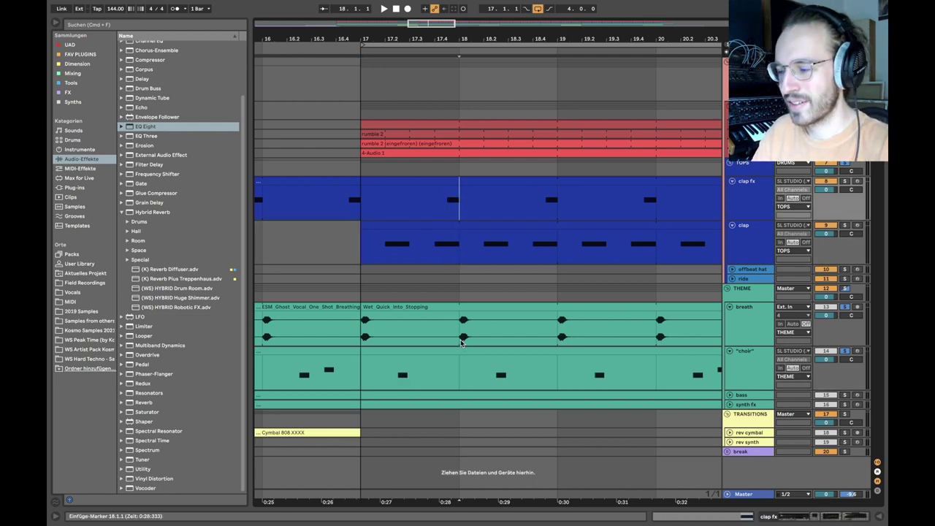
{"action": "left_click", "coordinate": [378, 375], "text": "shift"}
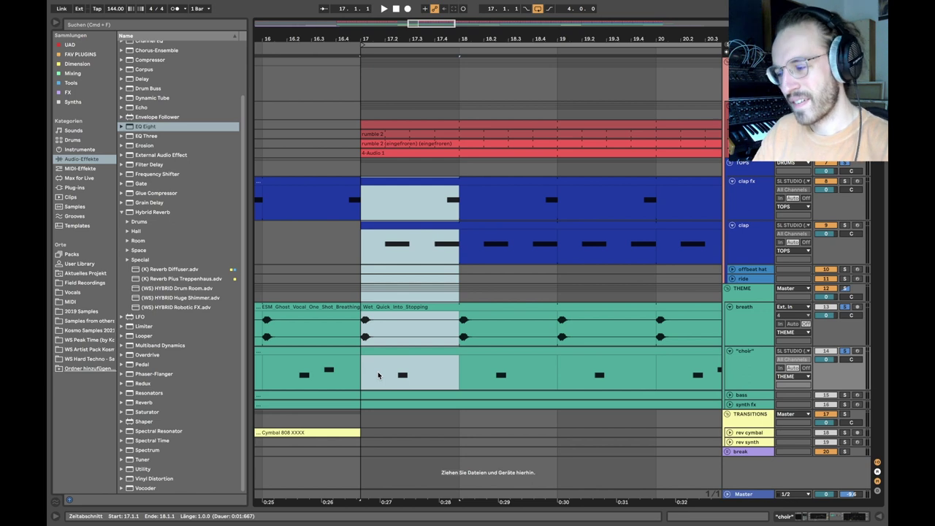
{"action": "key", "text": "super+l"}
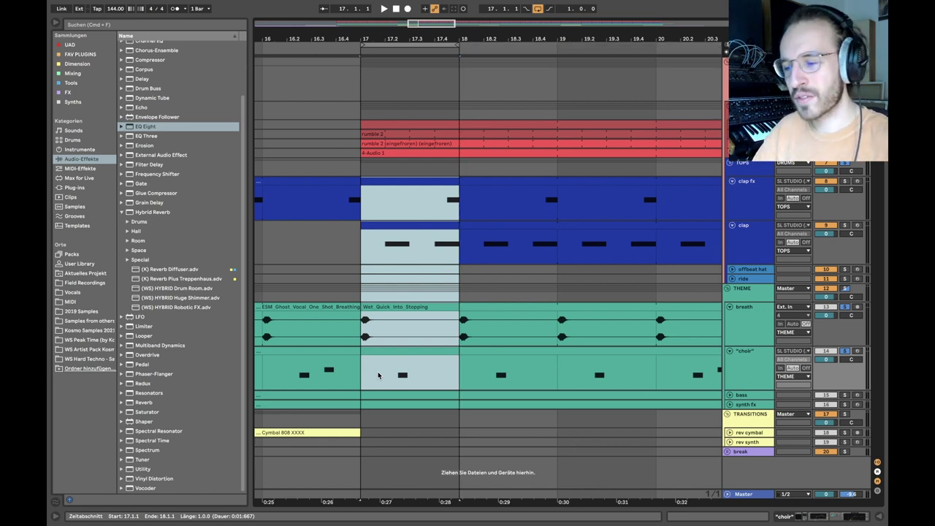
Extend the loop to four bars, from bar 17 to bar 21
{"action": "scroll", "coordinate": [403, 144], "scroll_direction": "down", "scroll_amount": 3}
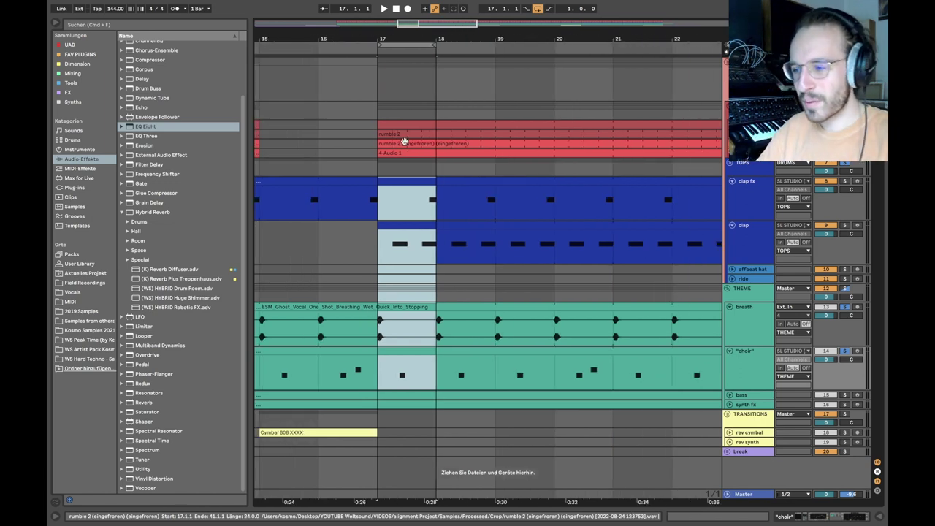
{"action": "scroll", "coordinate": [403, 140], "scroll_direction": "down", "scroll_amount": 3}
{"action": "left_click_drag", "start_coordinate": [423, 48], "coordinate": [494, 51]}
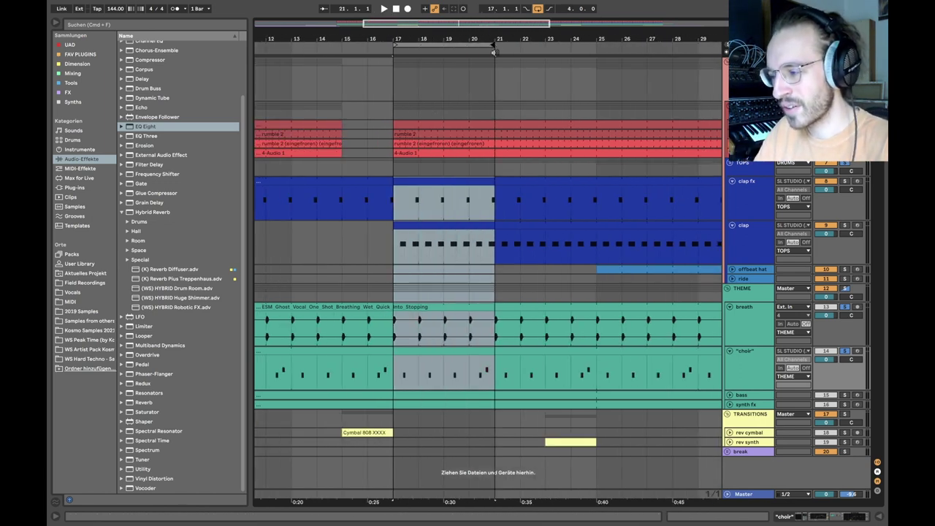
{"action": "scroll", "coordinate": [460, 209], "scroll_direction": "right", "scroll_amount": 1}
Select the clap fx and clap tracks and collapse both together
{"action": "left_click", "coordinate": [757, 209]}
{"action": "left_click", "coordinate": [750, 241], "text": "shift"}
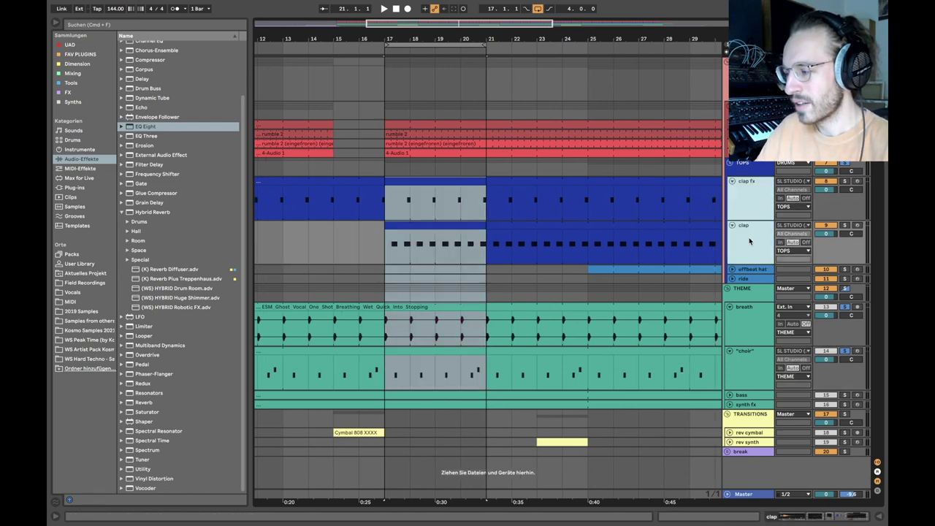
{"action": "left_click", "coordinate": [733, 180]}
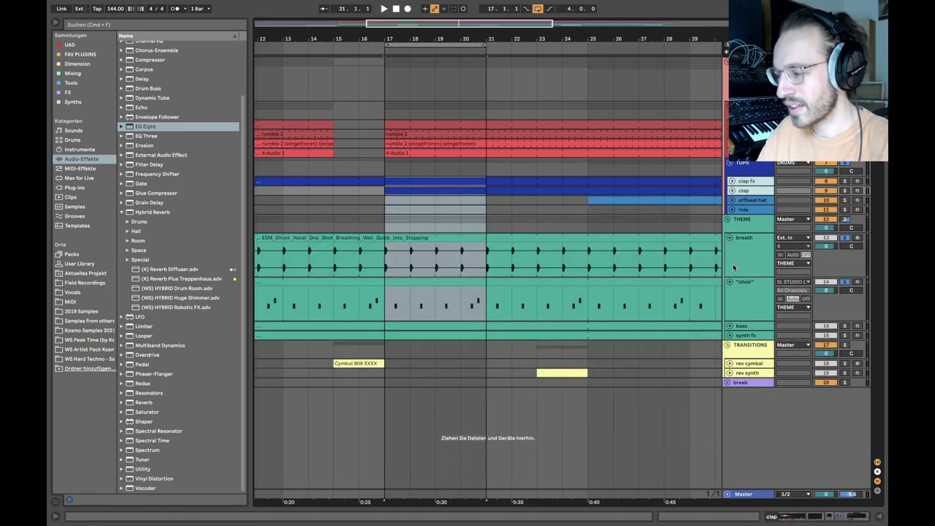
Expand and solo the bass track, inspecting its notes in bars 17 to 21 and marking bar 18
{"action": "left_click", "coordinate": [749, 262]}
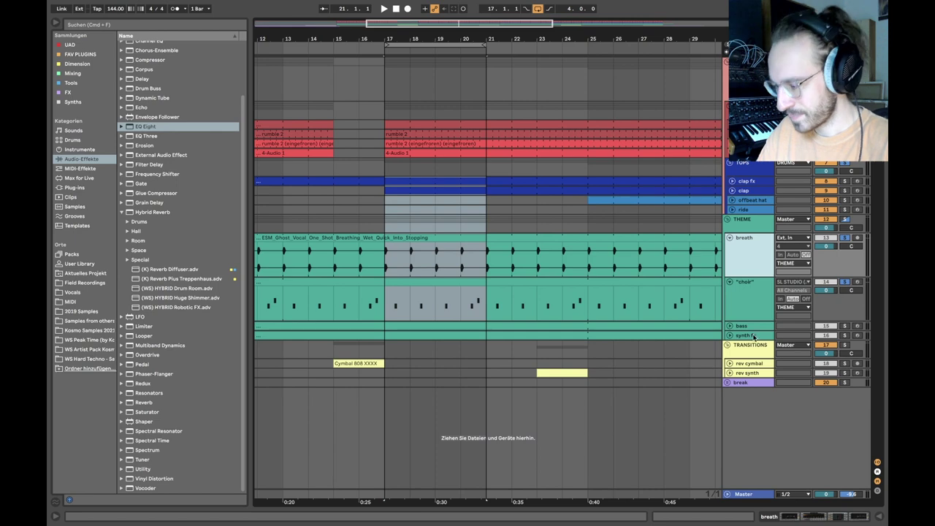
{"action": "left_click", "coordinate": [729, 326]}
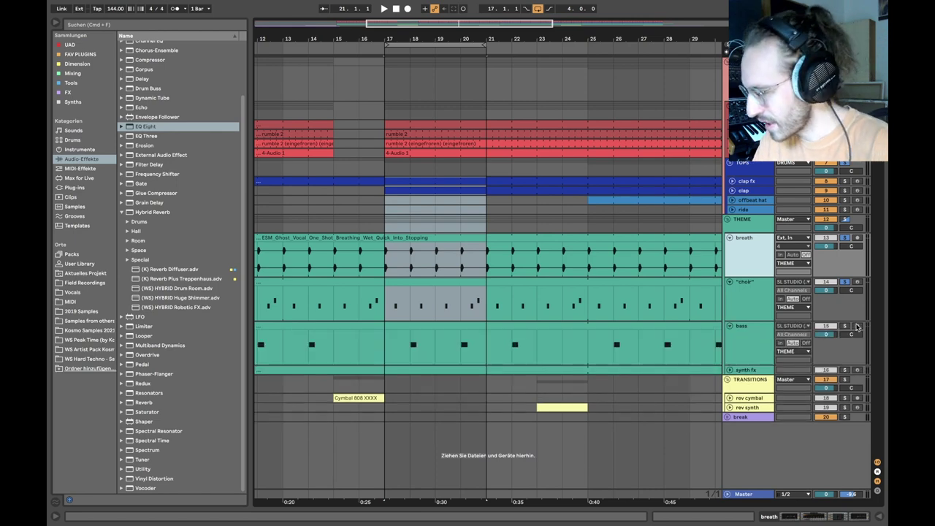
{"action": "left_click", "coordinate": [379, 350]}
{"action": "scroll", "coordinate": [378, 347], "scroll_direction": "up", "scroll_amount": 3}
{"action": "scroll", "coordinate": [493, 365], "scroll_direction": "down", "scroll_amount": 2}
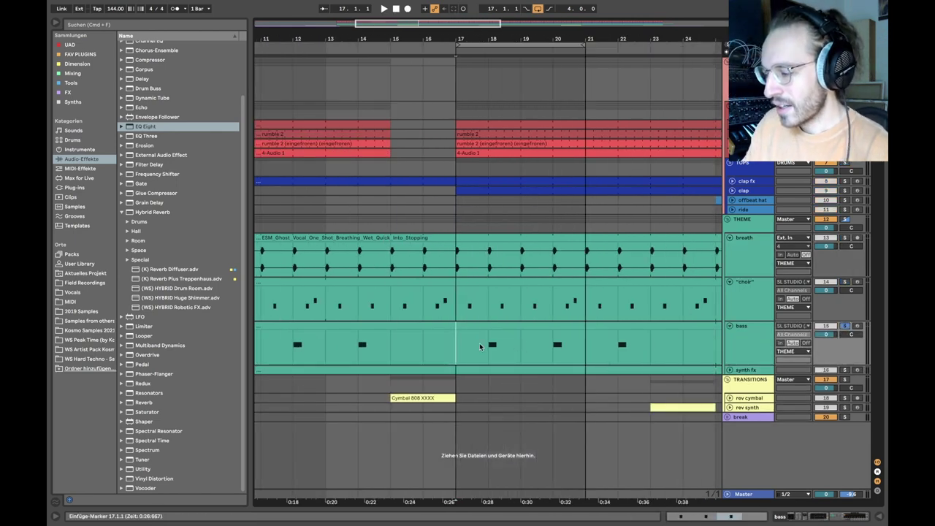
{"action": "left_click_drag", "start_coordinate": [459, 345], "coordinate": [583, 347]}
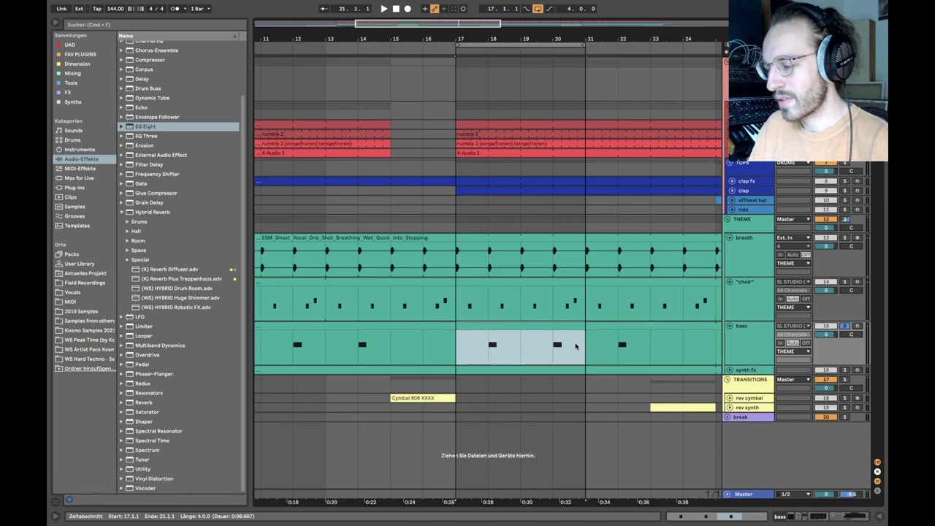
{"action": "left_click", "coordinate": [485, 355]}
Show the bass track's devices and review the oscillator settings in its Serum instrument
{"action": "double_click", "coordinate": [766, 333]}
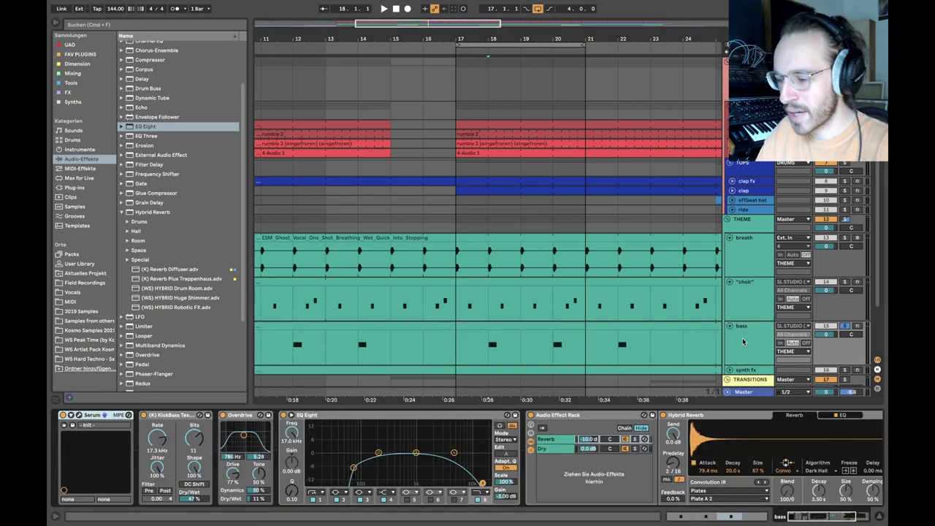
{"action": "left_click", "coordinate": [79, 416]}
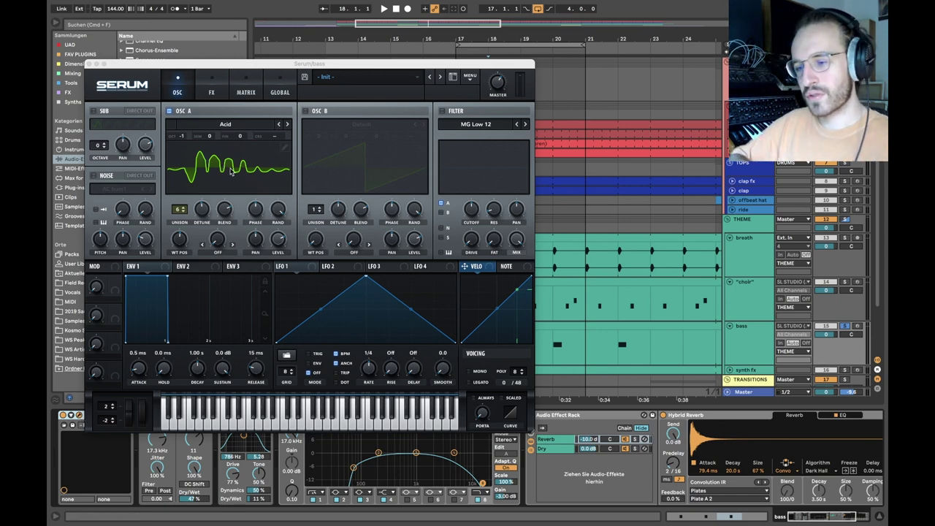
{"action": "left_click", "coordinate": [89, 65]}
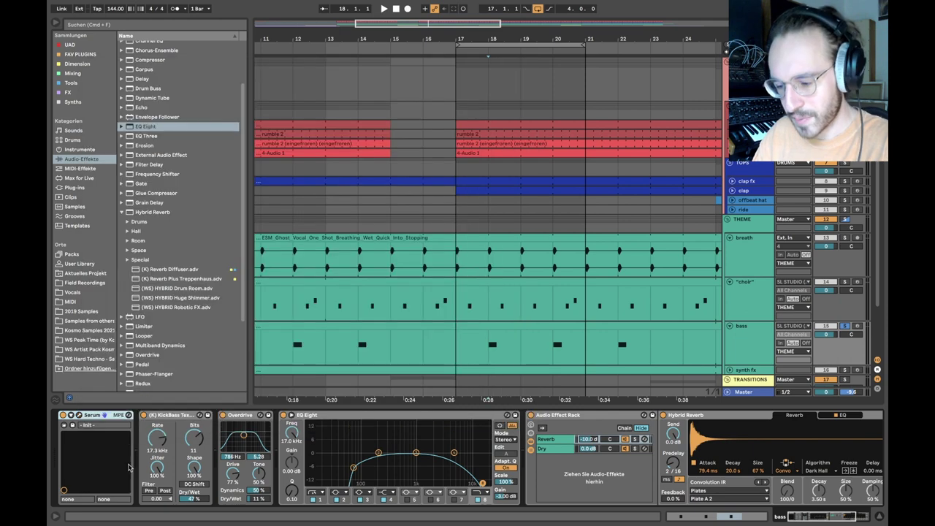
Look over the bass's KickBass and Overdrive effects, then play the soloed bass briefly from bar 18
{"action": "left_click", "coordinate": [174, 415]}
{"action": "left_click", "coordinate": [238, 415]}
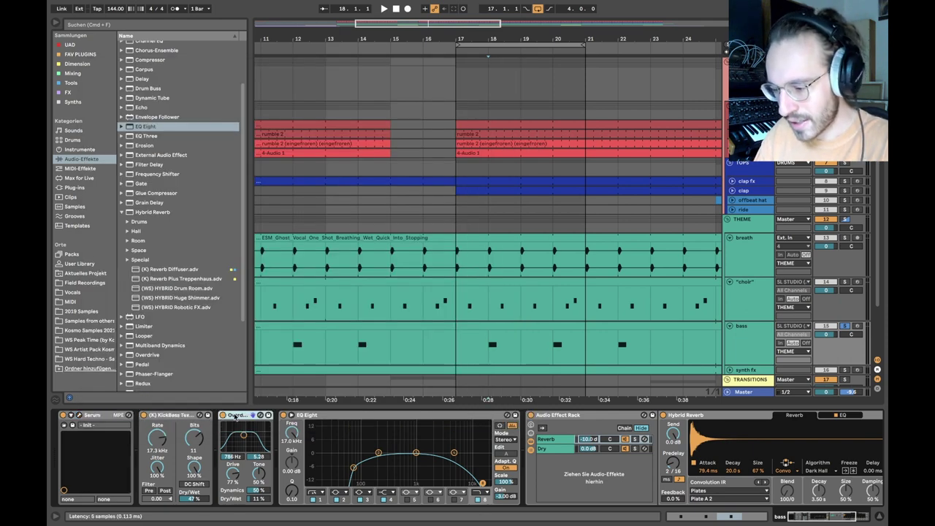
{"action": "scroll", "coordinate": [237, 416], "scroll_direction": "right", "scroll_amount": 3}
{"action": "scroll", "coordinate": [274, 458], "scroll_direction": "left", "scroll_amount": 3}
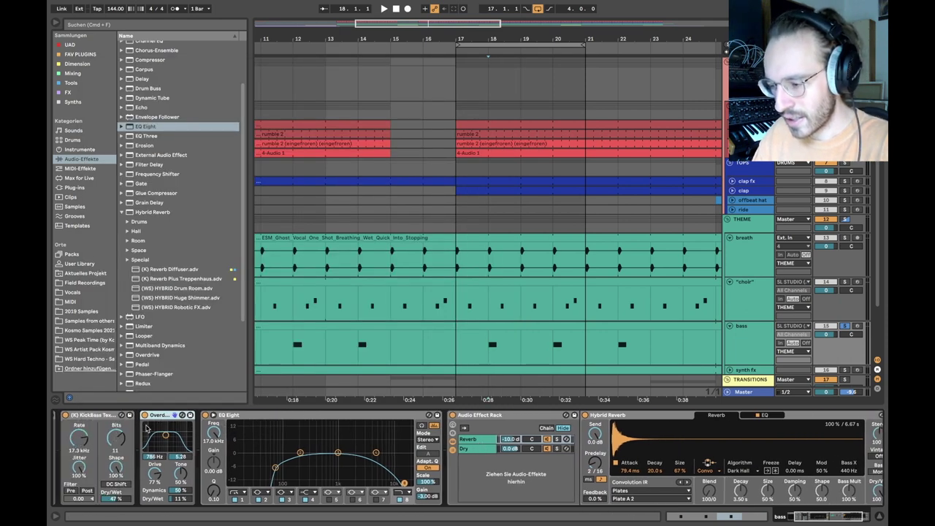
{"action": "key", "text": "space"}
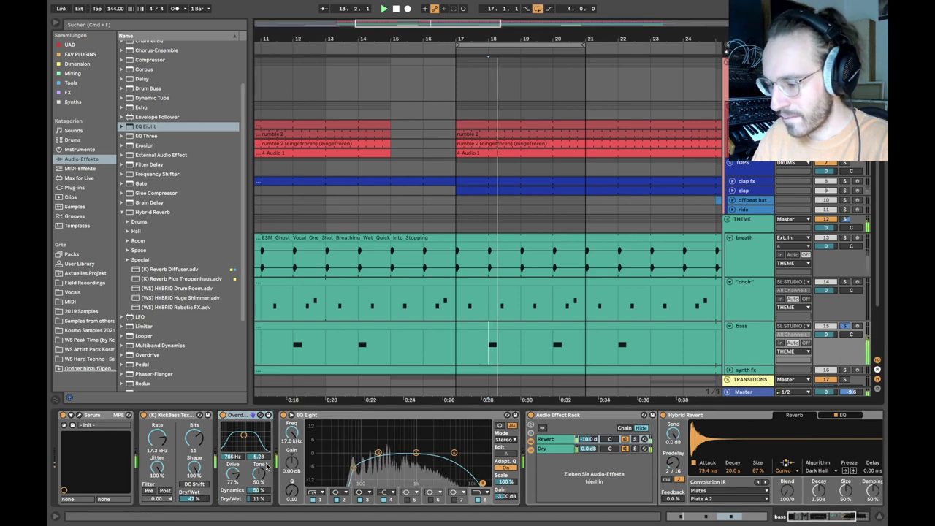
{"action": "key", "text": "space"}
Bypass the bass effects from KickBass through Hybrid Reverb and audition the unprocessed bass from bar 18
{"action": "left_click", "coordinate": [161, 415]}
{"action": "scroll", "coordinate": [161, 414], "scroll_direction": "right", "scroll_amount": 3}
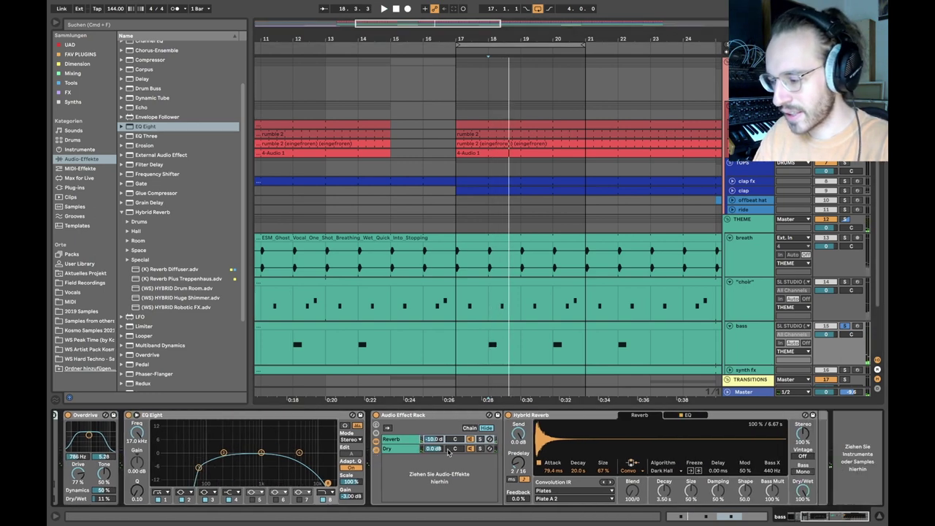
{"action": "scroll", "coordinate": [375, 415], "scroll_direction": "left", "scroll_amount": 3}
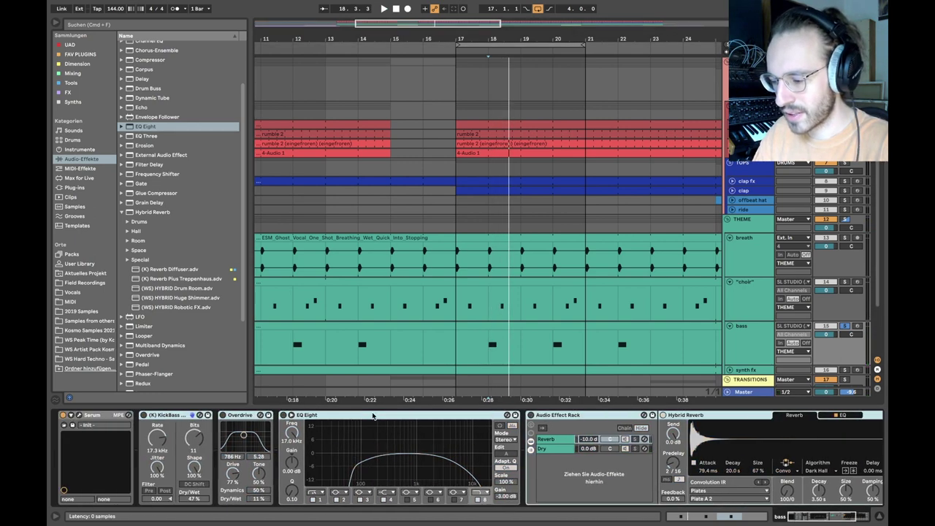
{"action": "key", "text": "space"}
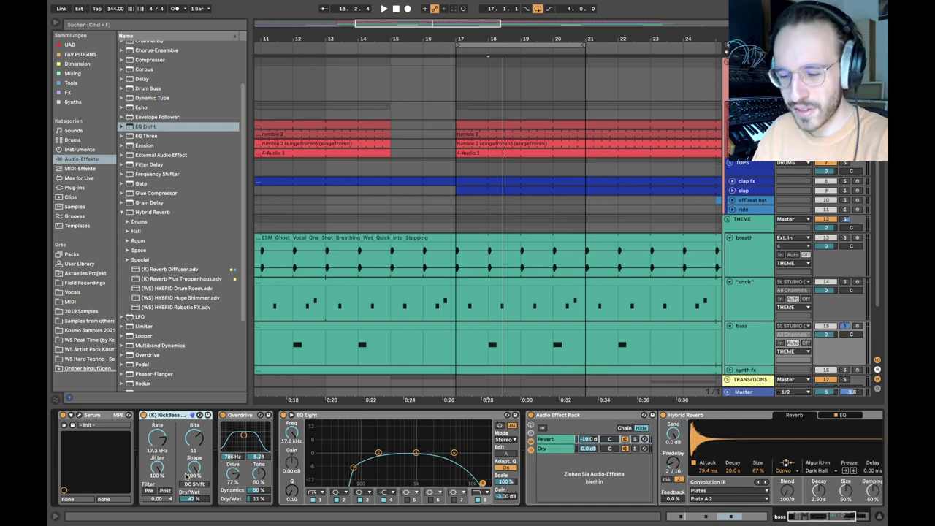
Unsolo the bass, set the insert marker at bar 17, and collapse the breath, choir and bass tracks
{"action": "left_click", "coordinate": [492, 341]}
{"action": "scroll", "coordinate": [492, 341], "scroll_direction": "down", "scroll_amount": 2}
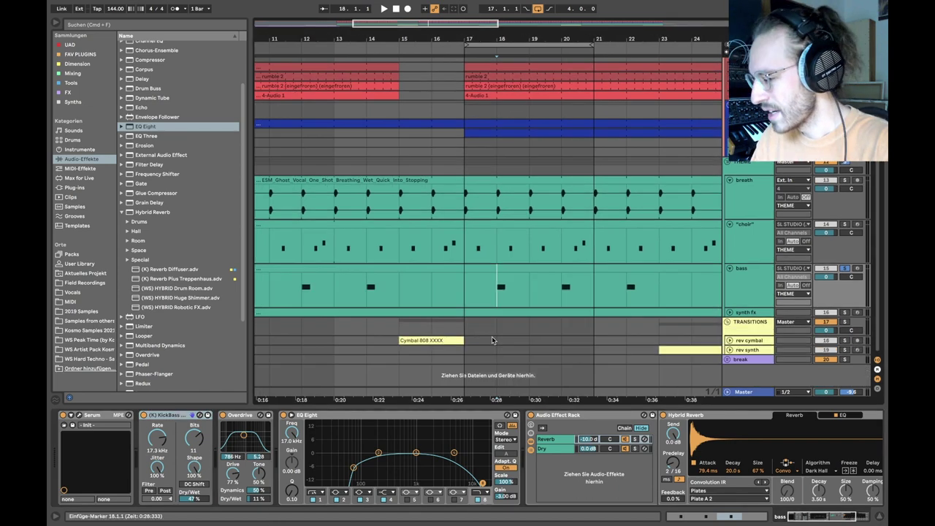
{"action": "left_click", "coordinate": [471, 208]}
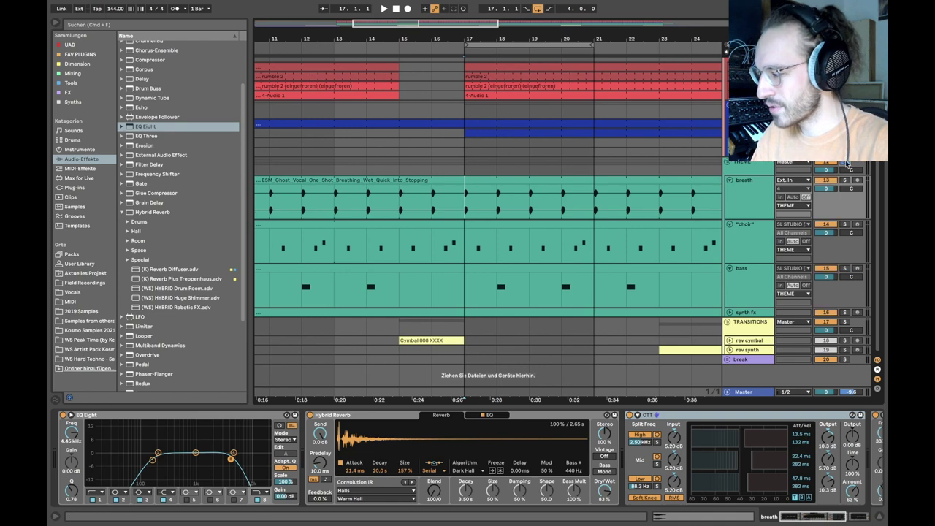
{"action": "left_click", "coordinate": [745, 270]}
{"action": "left_click", "coordinate": [746, 204], "text": "shift"}
{"action": "left_click", "coordinate": [730, 179]}
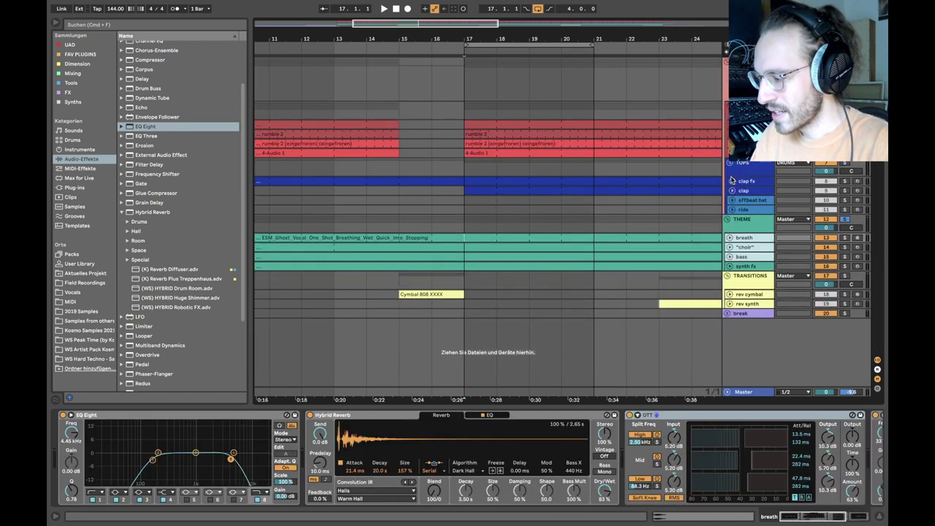
Expand and solo the synth fx track and show its device chain
{"action": "left_click", "coordinate": [729, 266]}
{"action": "scroll", "coordinate": [471, 292], "scroll_direction": "down", "scroll_amount": 5}
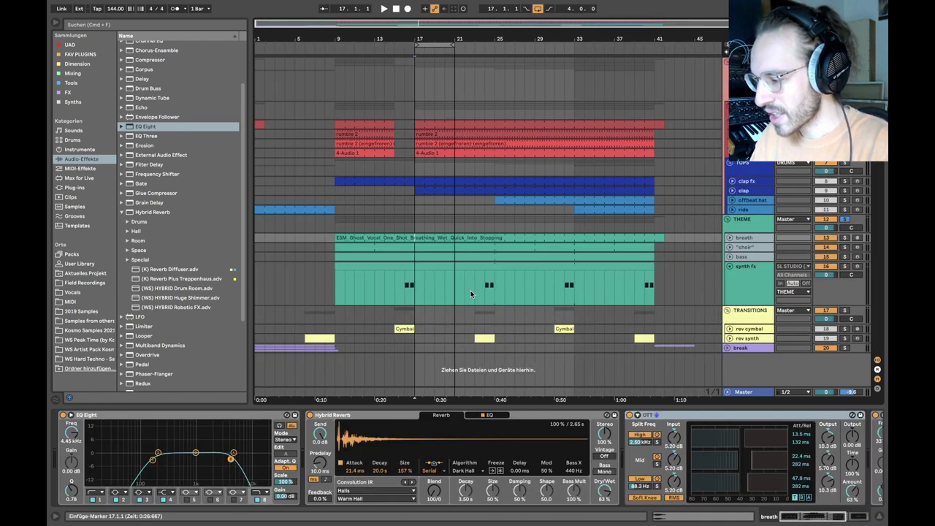
{"action": "scroll", "coordinate": [436, 287], "scroll_direction": "up", "scroll_amount": 3}
{"action": "left_click", "coordinate": [753, 287]}
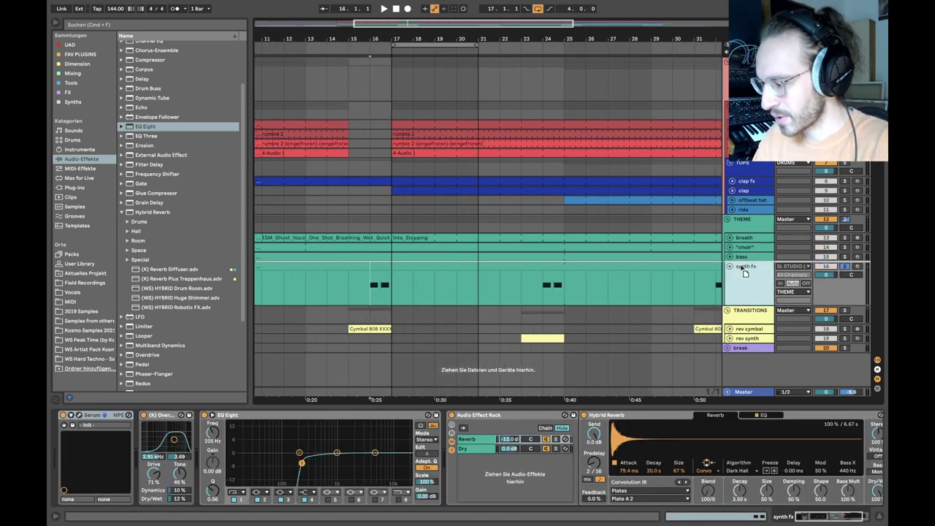
Play the soloed synth fx notes from bar 16 and open the track's Serum instrument
{"action": "left_click", "coordinate": [373, 285]}
{"action": "scroll", "coordinate": [373, 285], "scroll_direction": "up", "scroll_amount": 4}
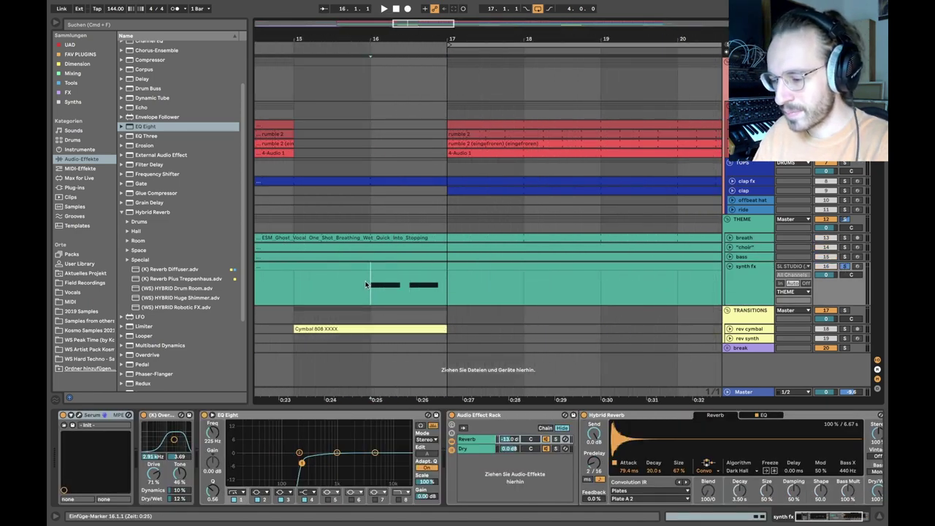
{"action": "key", "text": "space"}
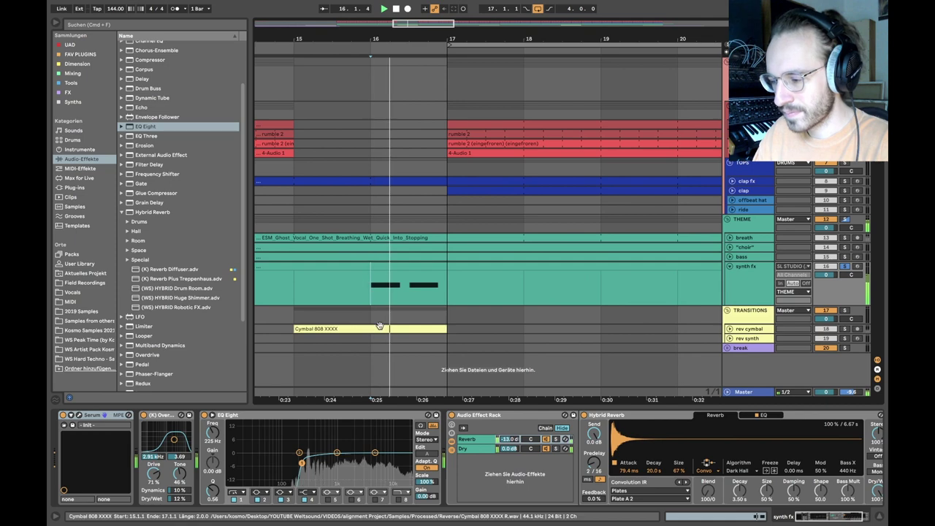
{"action": "left_click", "coordinate": [80, 415]}
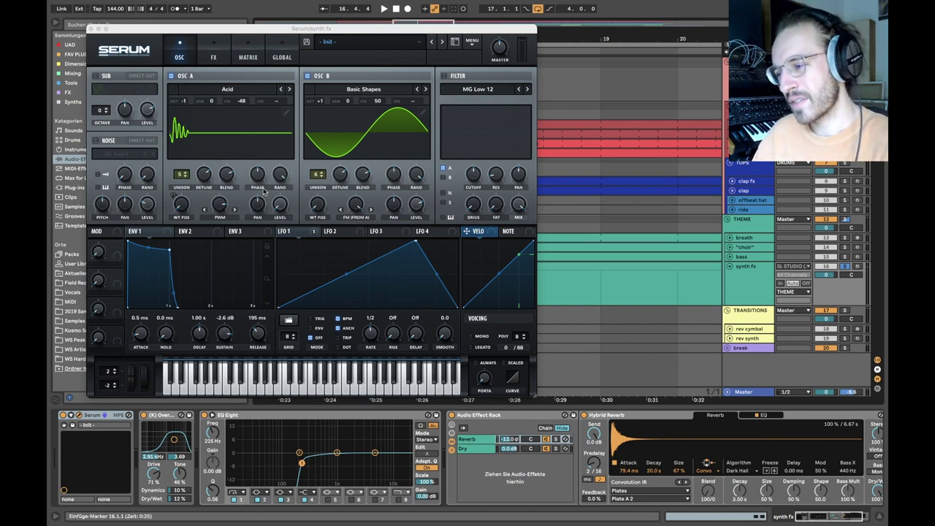
Close the synth fx track's Serum window and review its device chain through Hybrid Reverb
{"action": "left_click", "coordinate": [91, 30]}
{"action": "scroll", "coordinate": [308, 168], "scroll_direction": "down", "scroll_amount": 5}
{"action": "scroll", "coordinate": [308, 168], "scroll_direction": "left", "scroll_amount": 2}
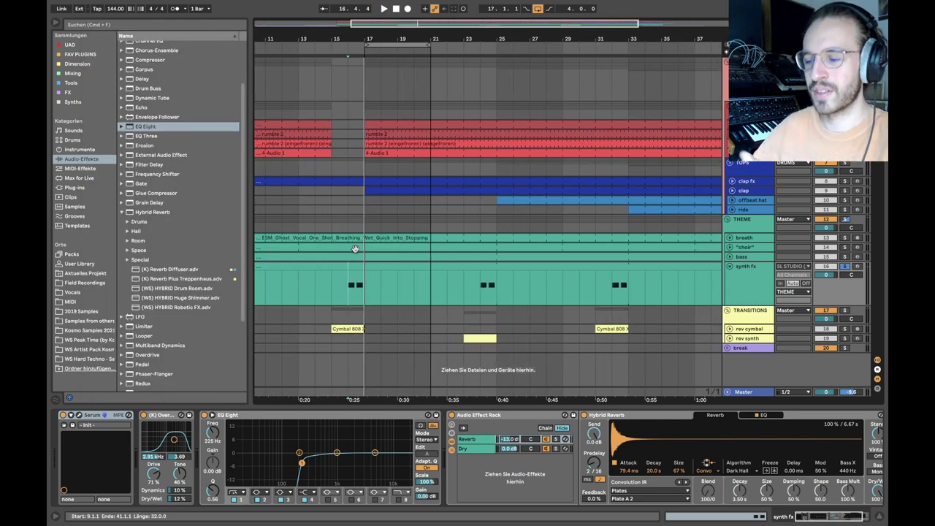
{"action": "left_click", "coordinate": [355, 250]}
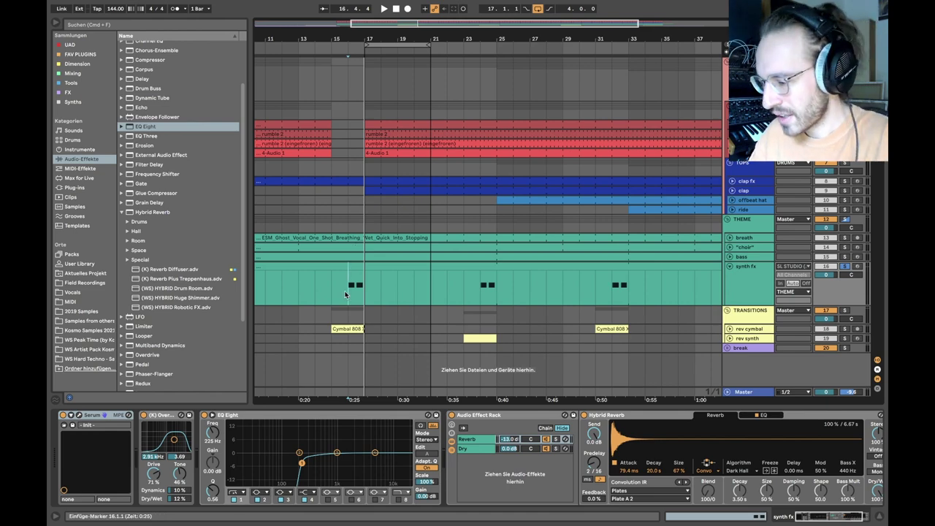
{"action": "key", "text": "super+alt+l"}
{"action": "key", "text": "super+alt+l"}
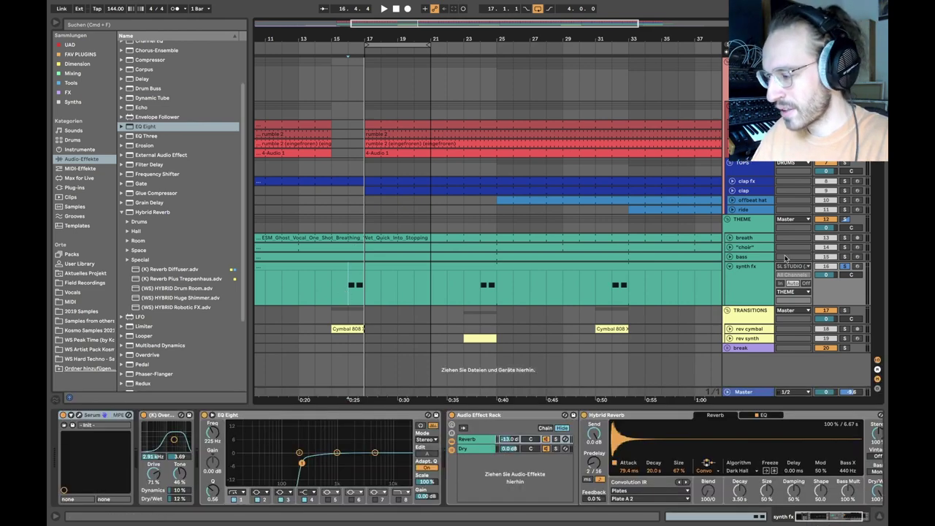
{"action": "left_click", "coordinate": [746, 267]}
{"action": "scroll", "coordinate": [456, 462], "scroll_direction": "right", "scroll_amount": 2}
{"action": "scroll", "coordinate": [636, 452], "scroll_direction": "left", "scroll_amount": 2}
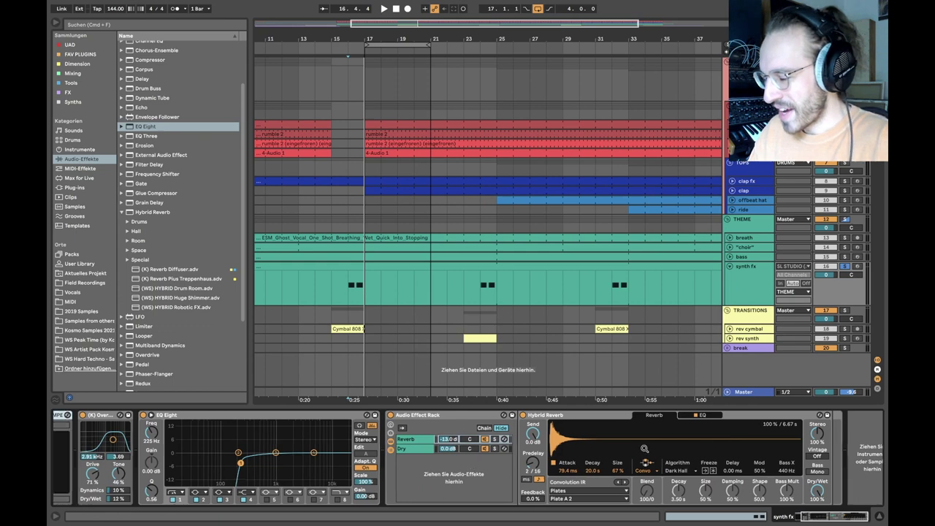
Collapse and unsolo the synth fx track, and expand the rev synth track with the insert marker at bar 24
{"action": "left_click", "coordinate": [729, 267]}
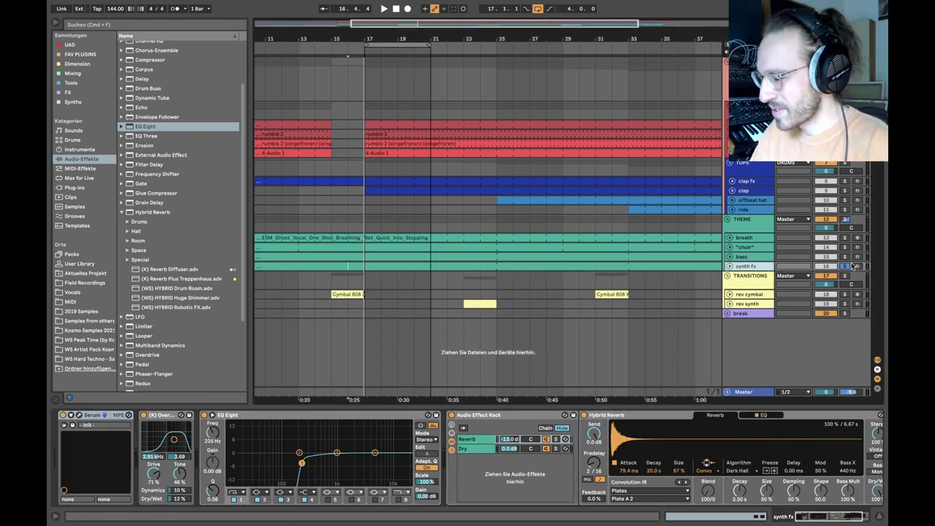
{"action": "left_click", "coordinate": [729, 303]}
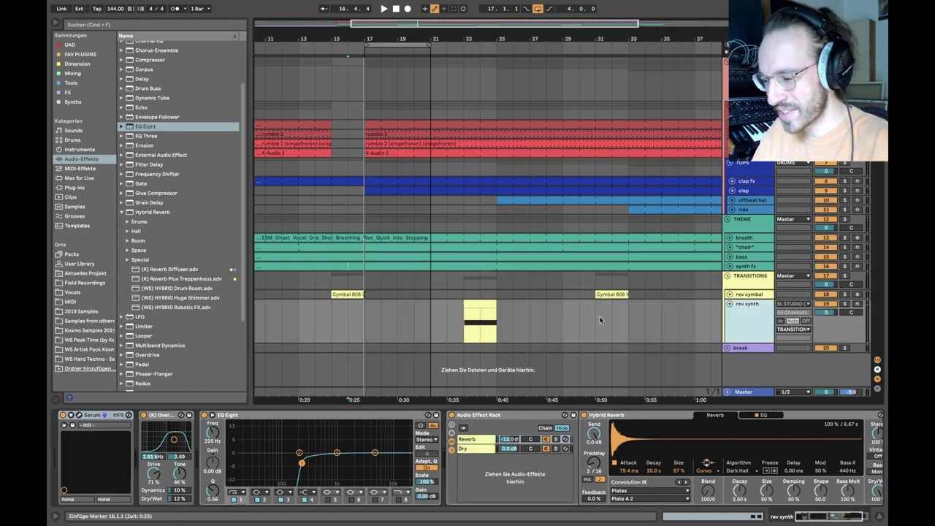
{"action": "left_click", "coordinate": [461, 321]}
{"action": "left_click", "coordinate": [480, 322]}
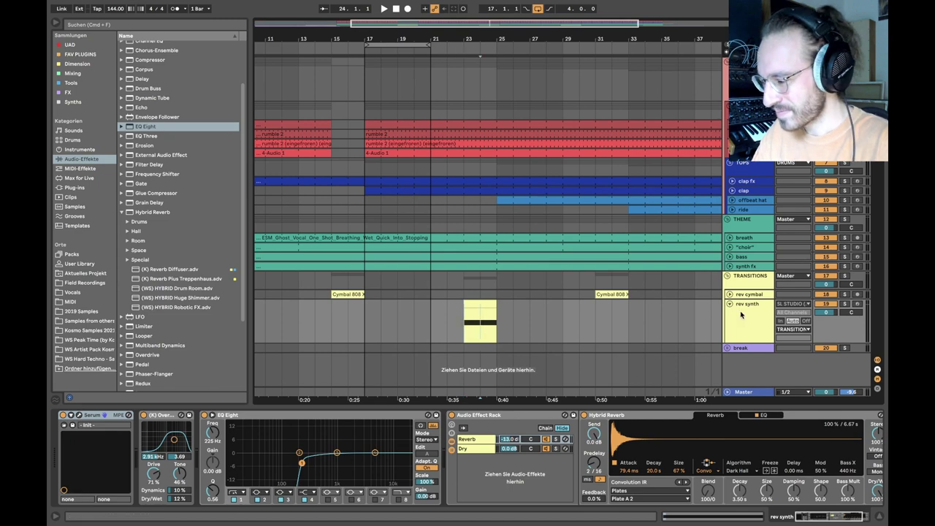
Switch off the arrangement loop and select the rev synth clip starting at bar 23
{"action": "left_click", "coordinate": [538, 8]}
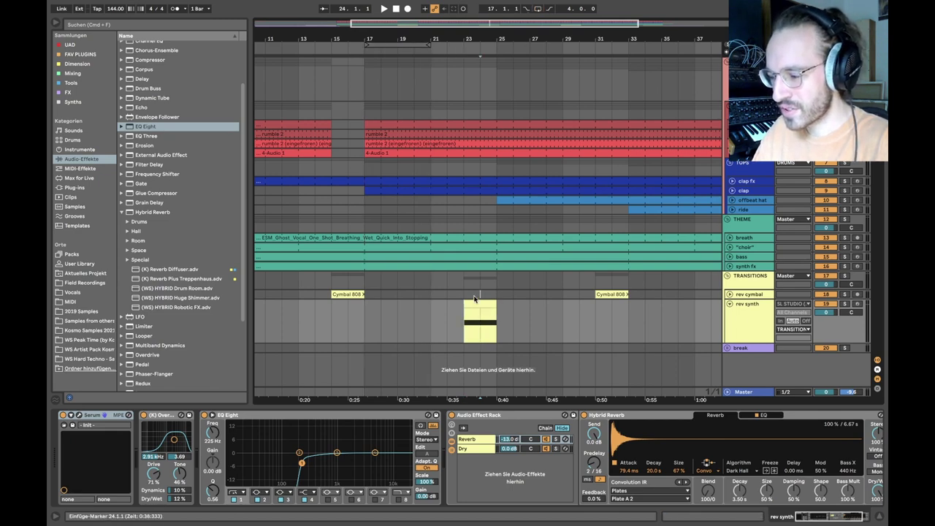
{"action": "left_click", "coordinate": [476, 297]}
{"action": "left_click", "coordinate": [474, 304]}
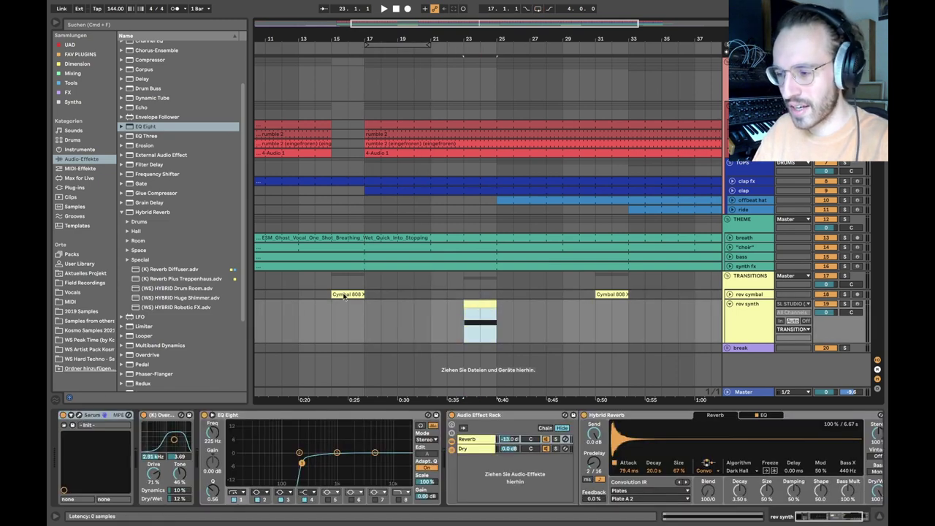
Compare the Serum patches of the rev synth and synth fx tracks, closing each instrument window again
{"action": "key", "text": "super+alt+p"}
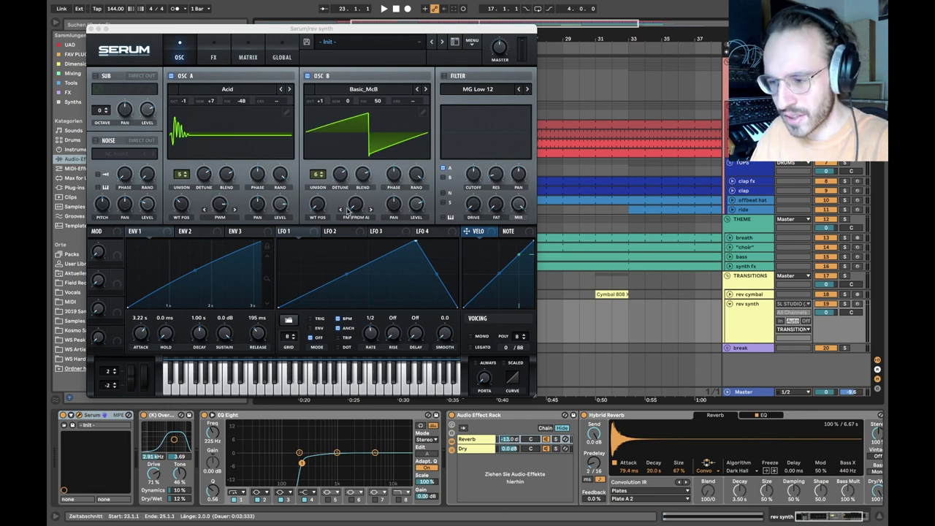
{"action": "key", "text": "super+alt+p"}
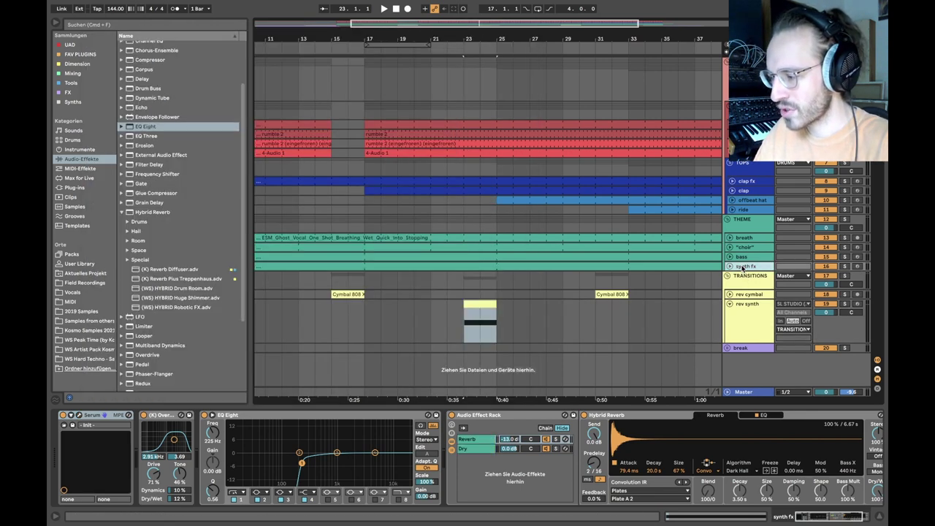
{"action": "left_click", "coordinate": [81, 415]}
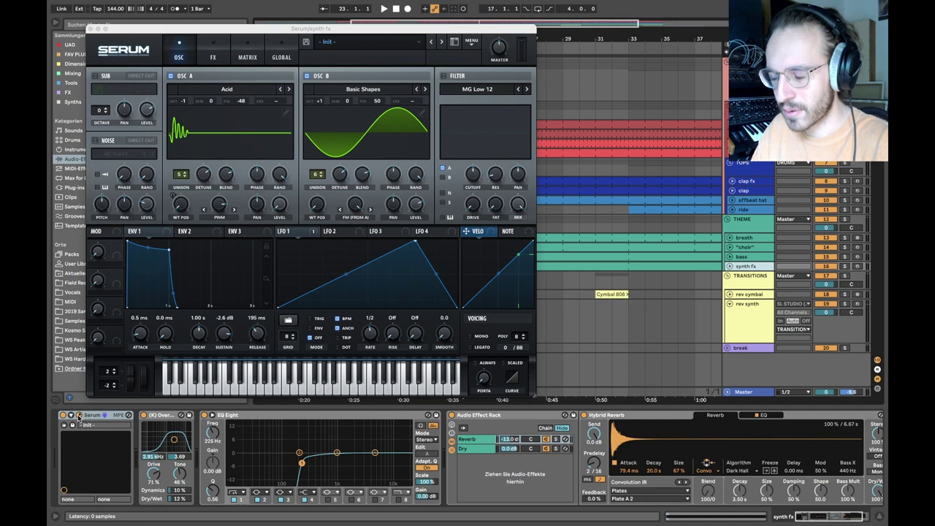
{"action": "left_click", "coordinate": [80, 415]}
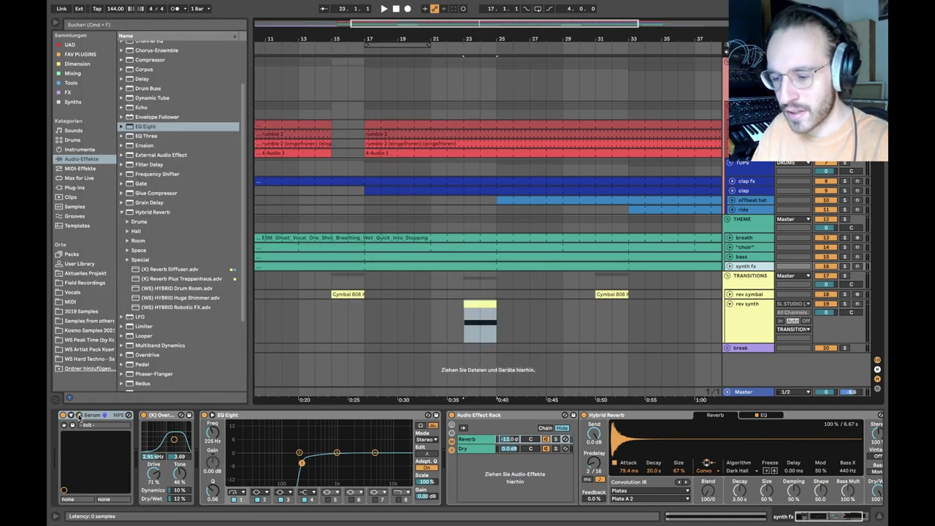
{"action": "left_click", "coordinate": [742, 305]}
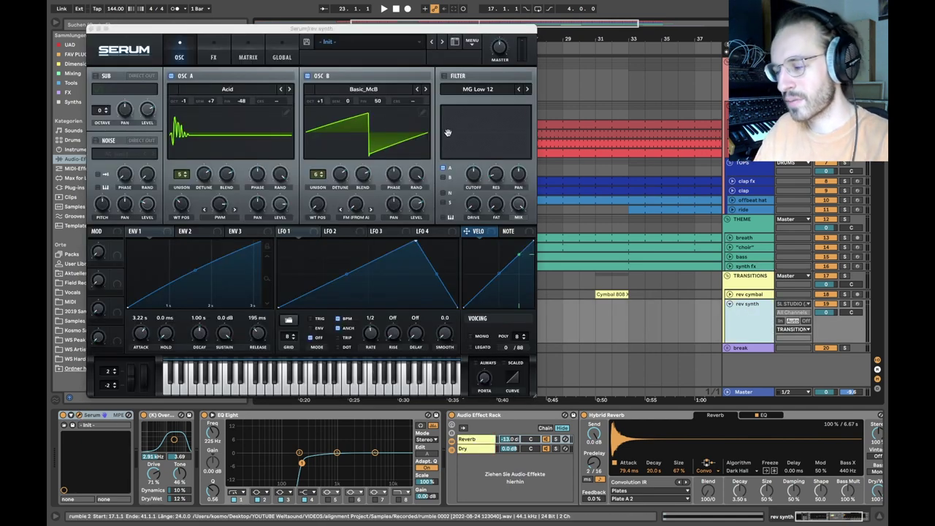
{"action": "left_click", "coordinate": [77, 421]}
Audition the soloed rev synth track from the start of its first clip at bar 6, and unsolo it
{"action": "scroll", "coordinate": [378, 315], "scroll_direction": "left", "scroll_amount": 5}
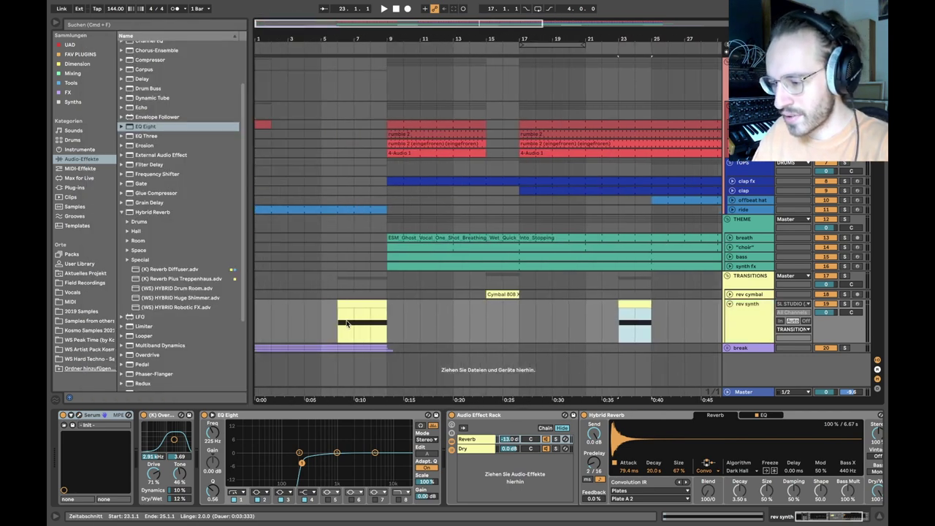
{"action": "left_click", "coordinate": [340, 324]}
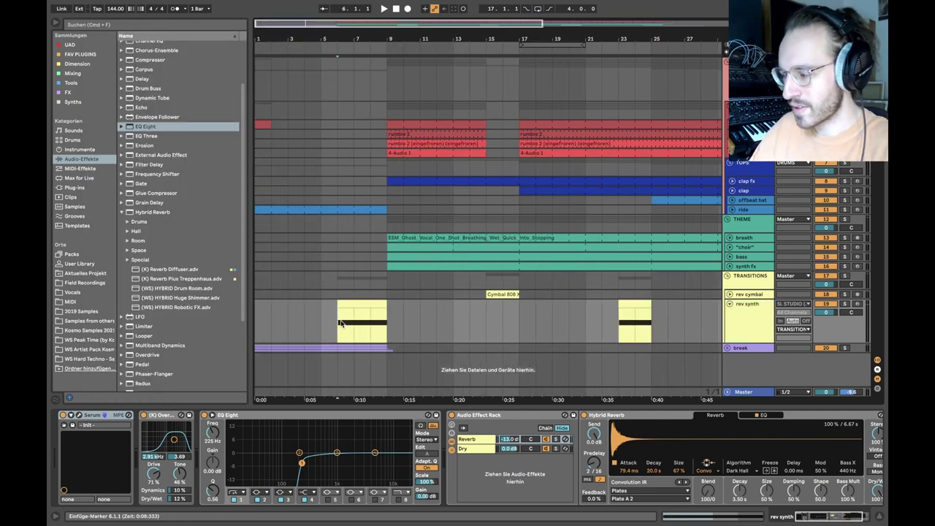
{"action": "key", "text": "space"}
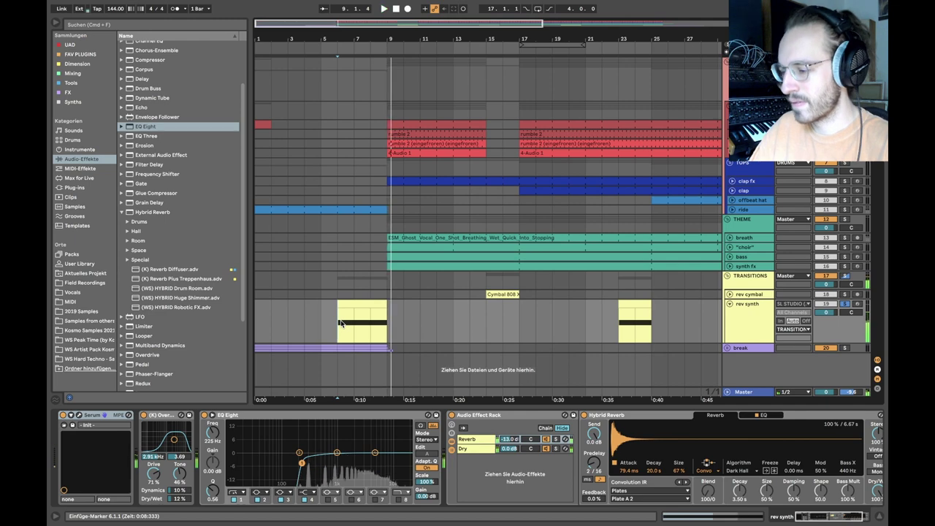
{"action": "key", "text": "space"}
{"action": "left_click", "coordinate": [846, 303]}
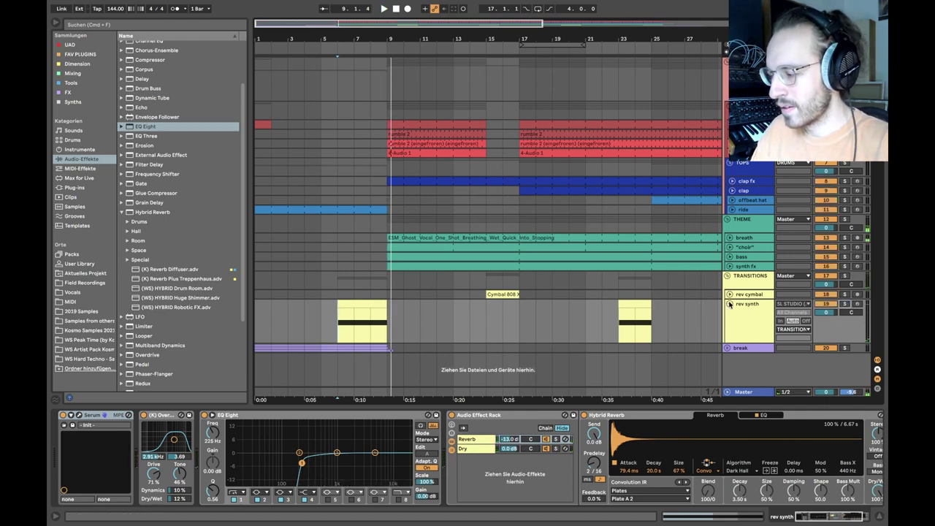
Collapse the rev synth track and hide the device view with the whole arrangement in sight
{"action": "left_click", "coordinate": [728, 304]}
{"action": "key", "text": "minus"}
{"action": "key", "text": "minus"}
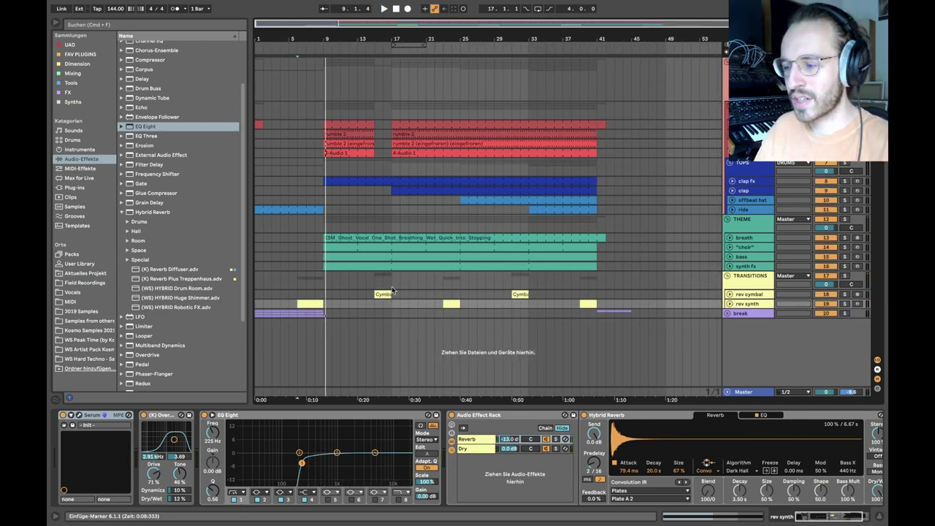
{"action": "key", "text": "plus"}
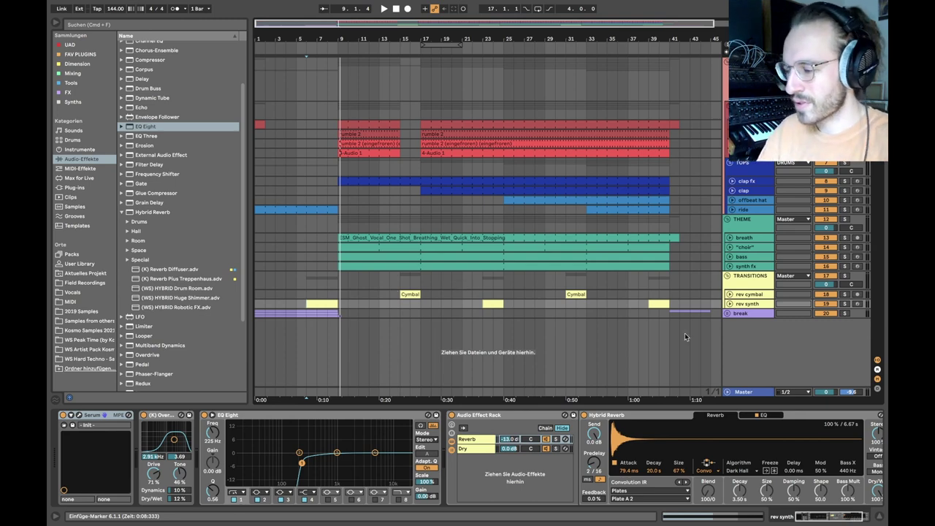
{"action": "key", "text": "super+alt+l"}
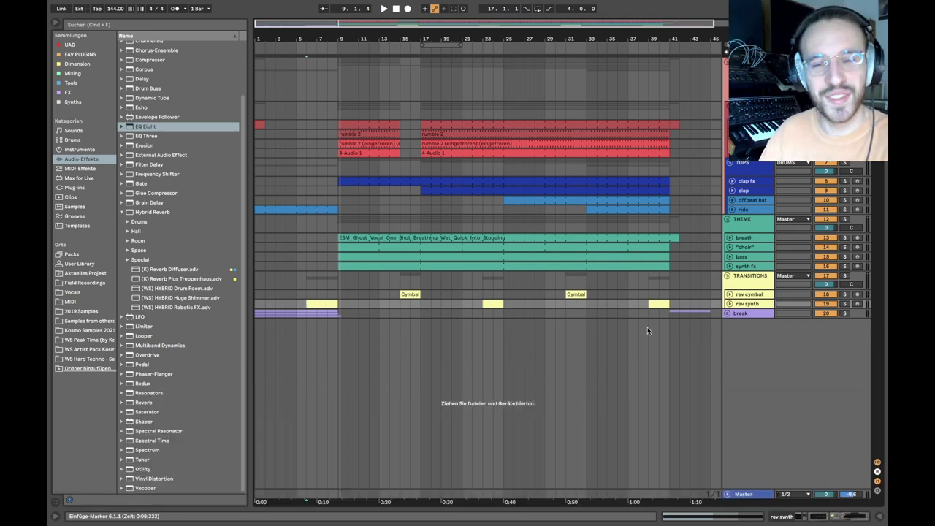
Expand the rev cymbal track to inspect its clips and set the insert marker at bar 16
{"action": "left_click", "coordinate": [729, 295]}
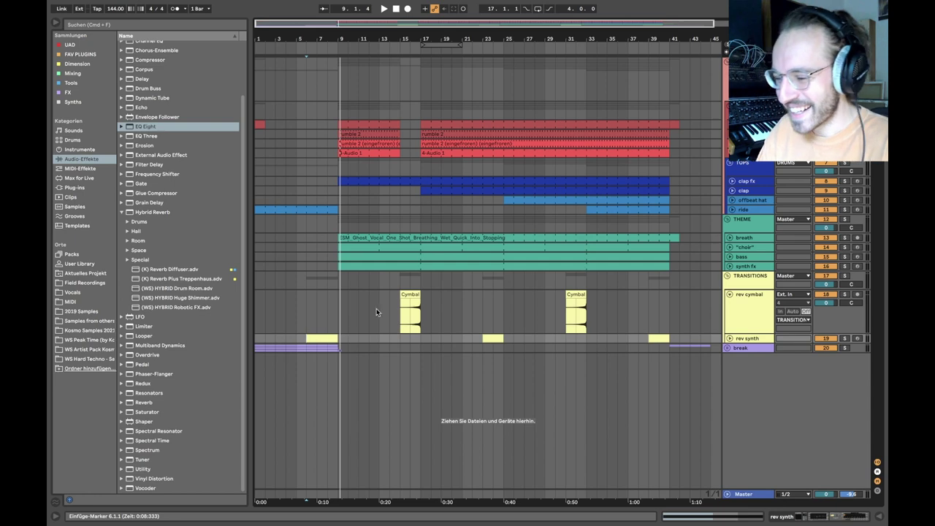
{"action": "scroll", "coordinate": [377, 311], "scroll_direction": "up", "scroll_amount": 5}
{"action": "left_click", "coordinate": [483, 319]}
{"action": "scroll", "coordinate": [482, 320], "scroll_direction": "down", "scroll_amount": 4}
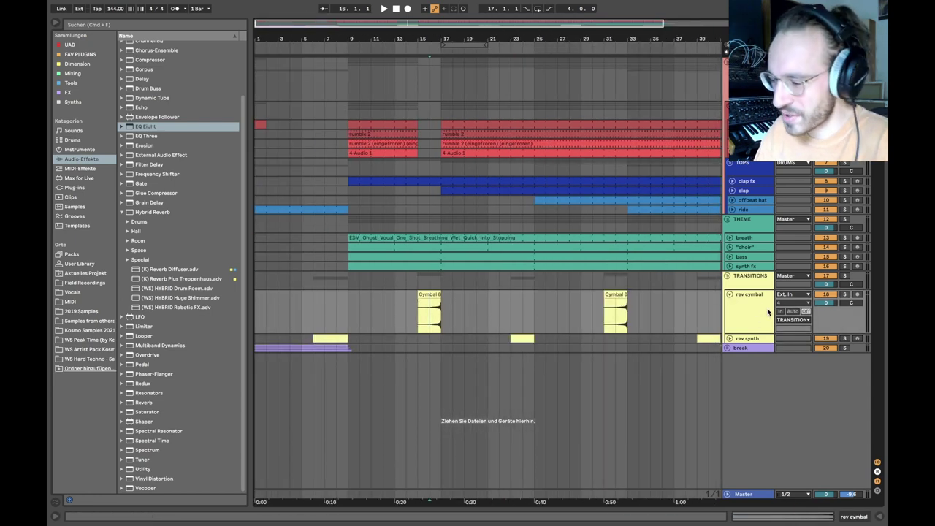
Collapse the rev cymbal track and look over the arrangement around the transition clips
{"action": "left_click", "coordinate": [728, 294]}
{"action": "scroll", "coordinate": [438, 307], "scroll_direction": "down", "scroll_amount": 3}
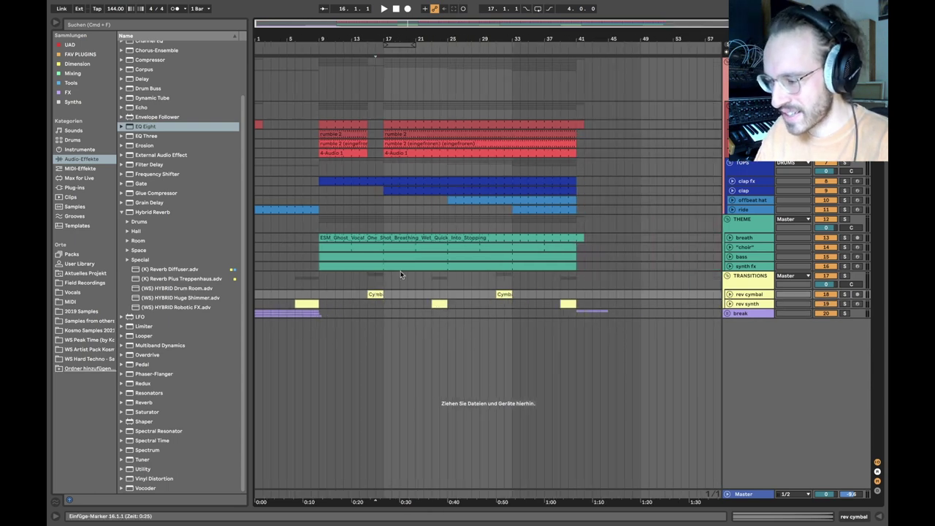
{"action": "scroll", "coordinate": [382, 242], "scroll_direction": "up", "scroll_amount": 4}
{"action": "scroll", "coordinate": [445, 234], "scroll_direction": "left", "scroll_amount": 2}
{"action": "scroll", "coordinate": [444, 235], "scroll_direction": "down", "scroll_amount": 2}
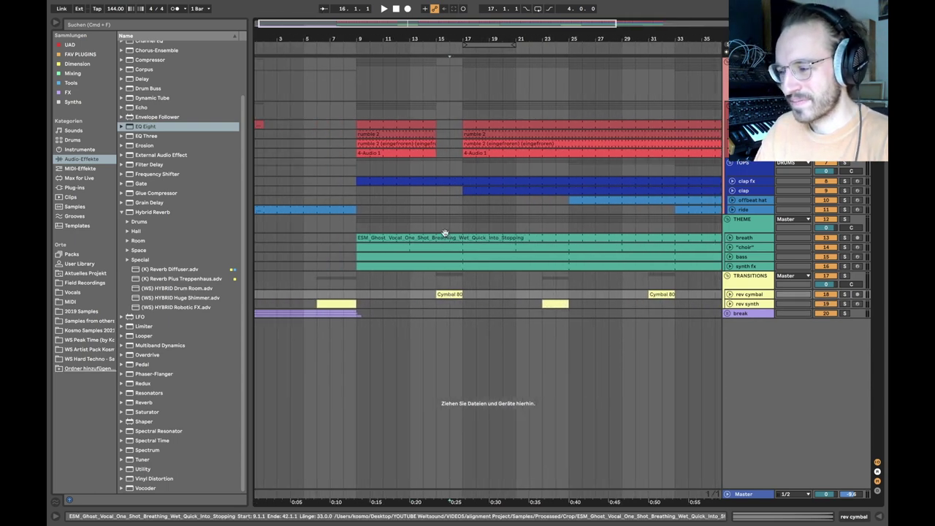